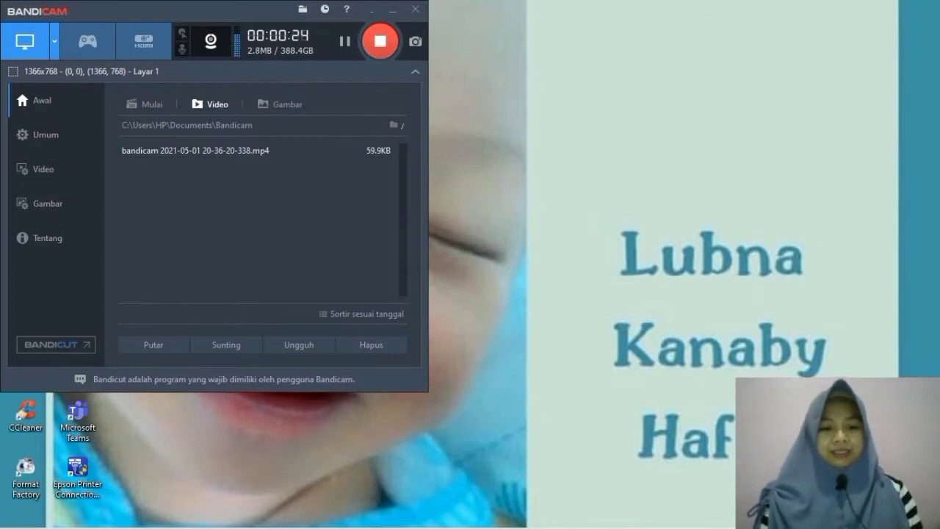
- Switch to the learning media script in Word and go back to the approval table on its cover page
{"action": "mouse_move", "coordinate": [270, 518]}
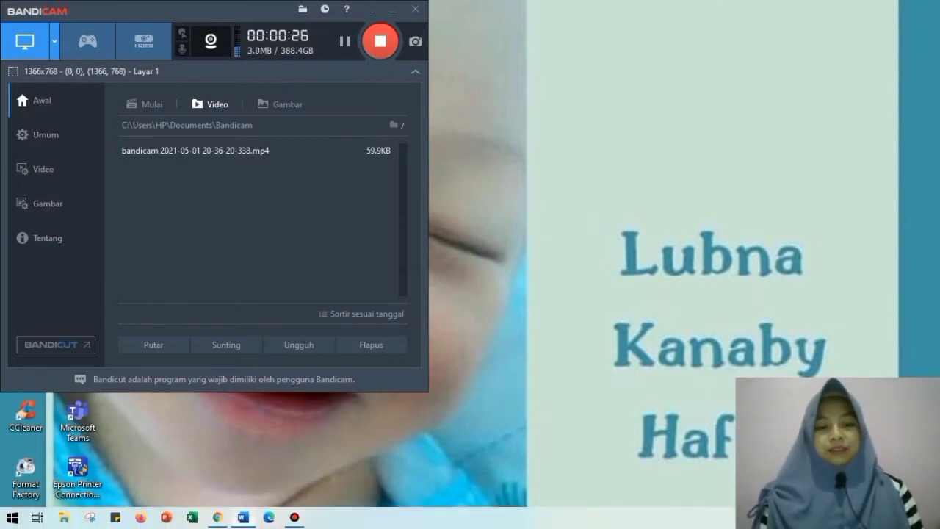
{"action": "left_click", "coordinate": [243, 517]}
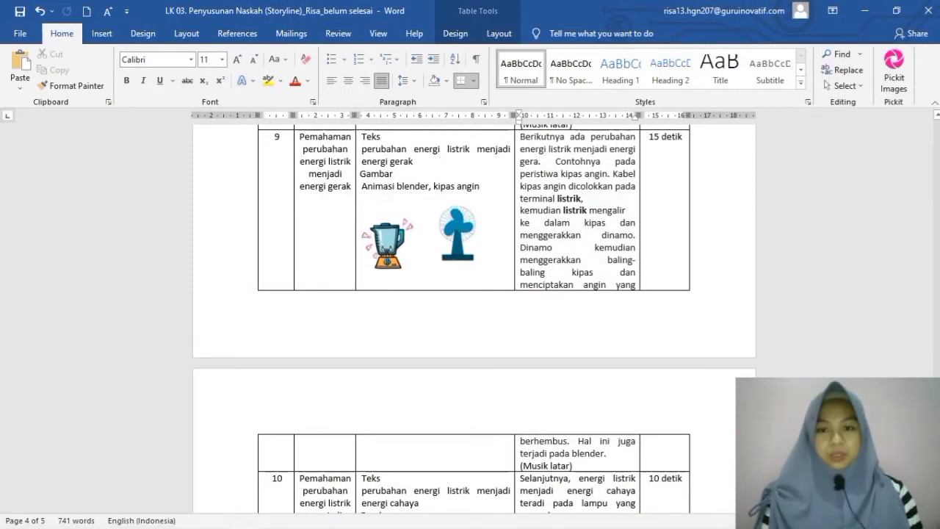
{"action": "scroll", "coordinate": [474, 316], "scroll_direction": "up", "scroll_amount": 10}
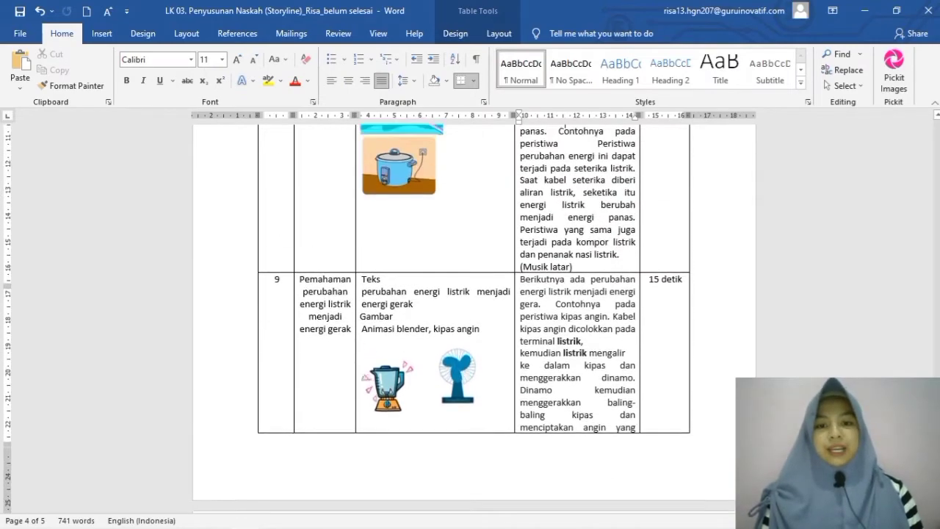
{"action": "scroll", "coordinate": [473, 319], "scroll_direction": "up", "scroll_amount": 15}
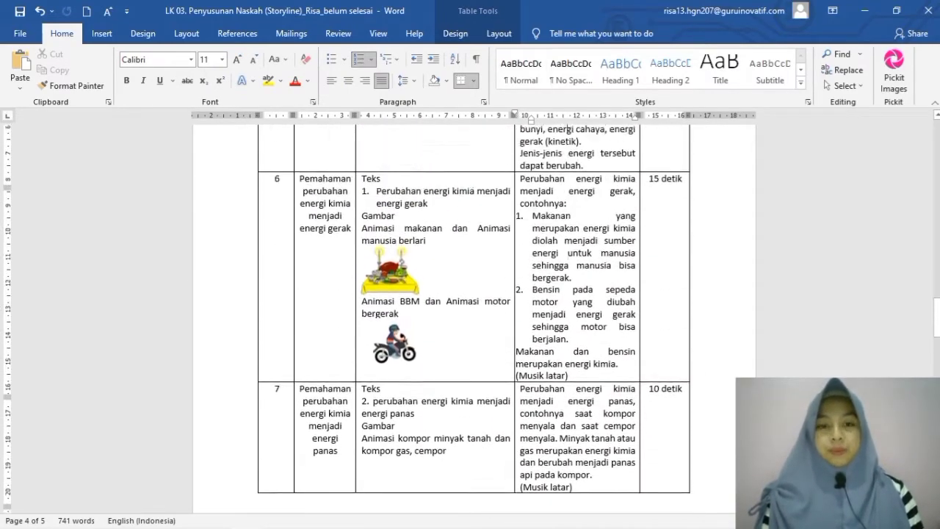
{"action": "scroll", "coordinate": [474, 319], "scroll_direction": "up", "scroll_amount": 20}
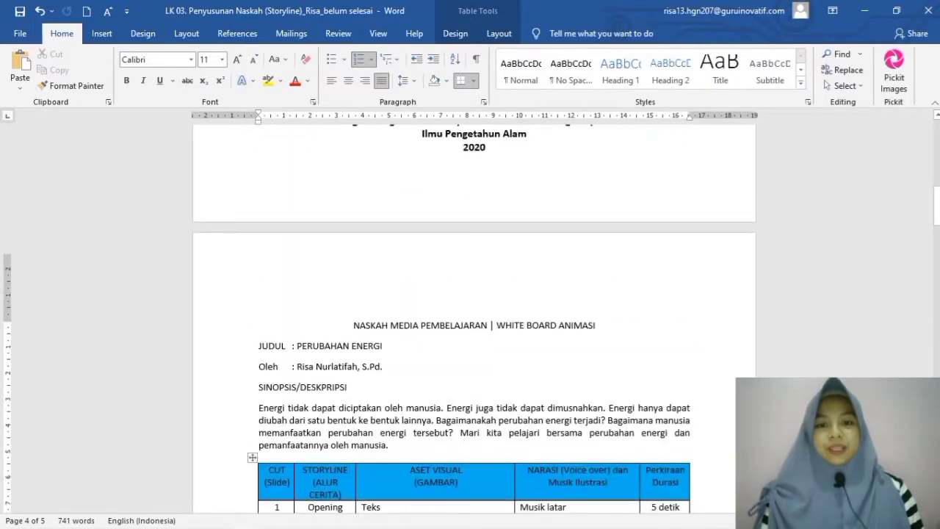
{"action": "scroll", "coordinate": [474, 318], "scroll_direction": "up", "scroll_amount": 2}
- Read the Perubahan Energi script's synopsis and storyline table, from the Opening slide to the start of slide 4
{"action": "key", "text": "Down"}
{"action": "key", "text": "Down"}
{"action": "key", "text": "Down"}
{"action": "key", "text": "Down"}
{"action": "key", "text": "Down"}
{"action": "key", "text": "Down"}
{"action": "key", "text": "Down"}
{"action": "key", "text": "Down"}
{"action": "key", "text": "Down"}
{"action": "key", "text": "Down"}
{"action": "key", "text": "Down"}
{"action": "key", "text": "Down"}
{"action": "key", "text": "Down"}
{"action": "key", "text": "Down"}
{"action": "key", "text": "Down"}
{"action": "key", "text": "Down"}
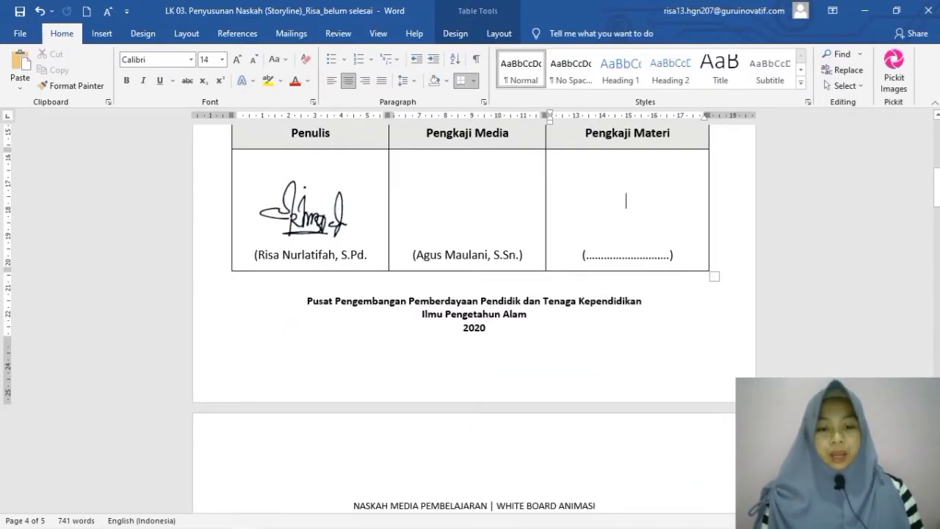
{"action": "key", "text": "Down"}
{"action": "key", "text": "Down"}
{"action": "key", "text": "Down"}
{"action": "key", "text": "Down"}
{"action": "key", "text": "Down"}
{"action": "key", "text": "Down"}
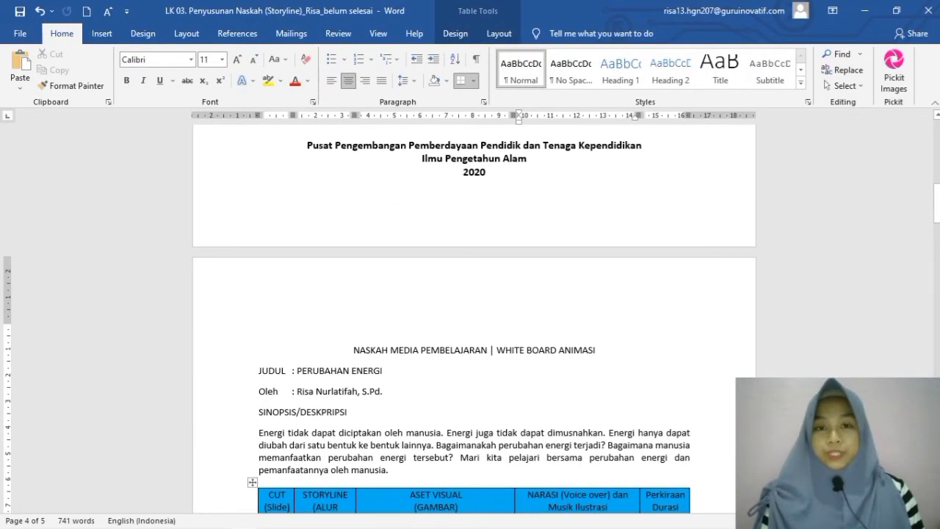
{"action": "key", "text": "Down"}
{"action": "key", "text": "Down"}
{"action": "key", "text": "Down"}
{"action": "key", "text": "Down"}
{"action": "key", "text": "Down"}
{"action": "key", "text": "Down"}
{"action": "key", "text": "Down"}
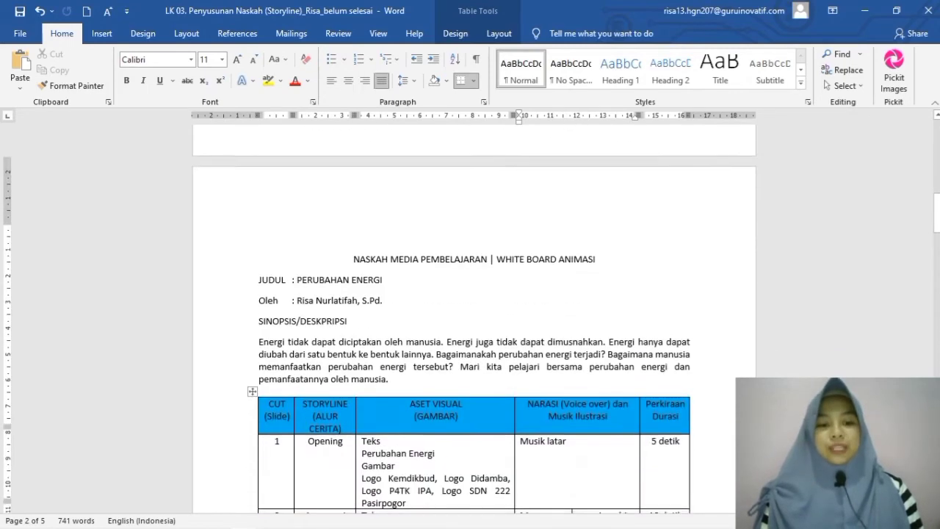
{"action": "key", "text": "Down"}
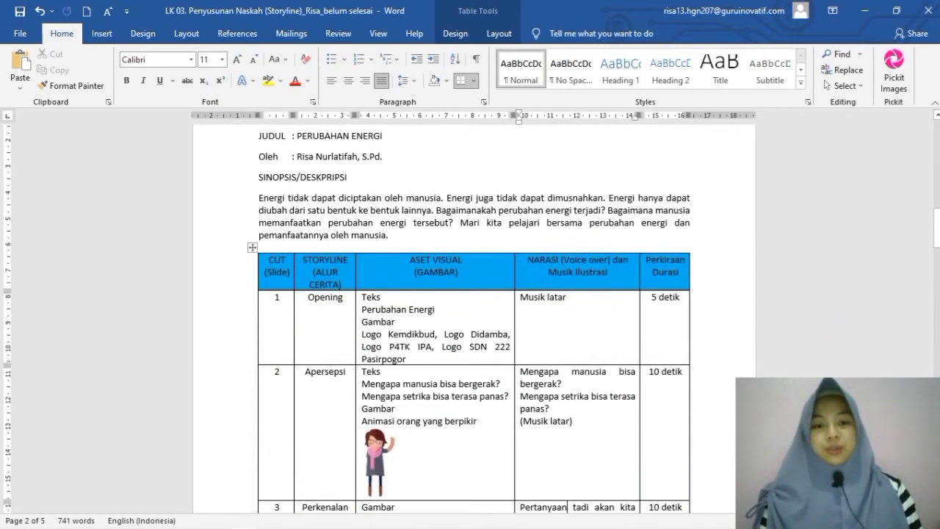
{"action": "key", "text": "Down"}
{"action": "key", "text": "Down"}
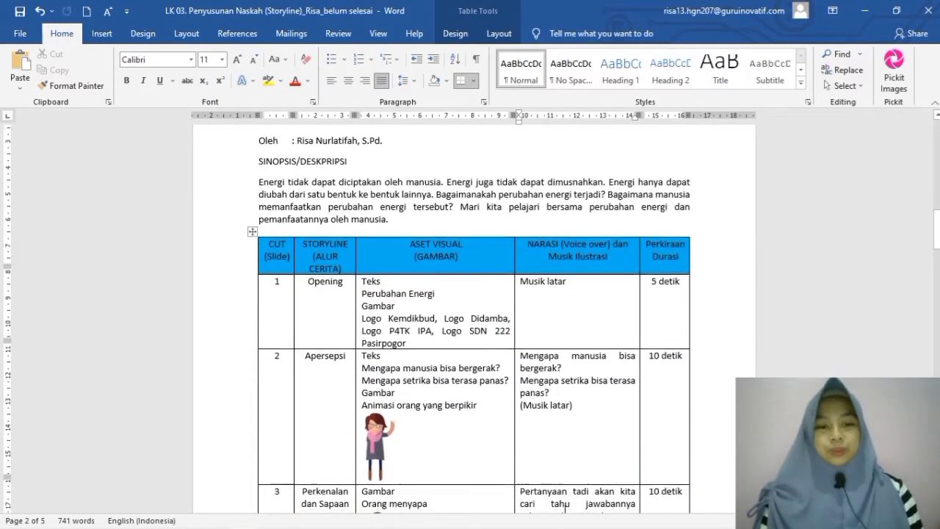
{"action": "key", "text": "Down"}
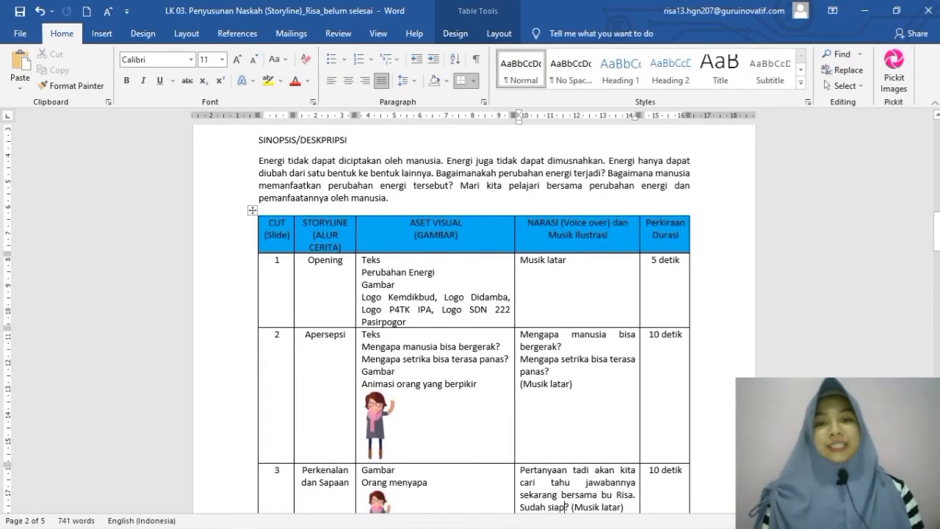
{"action": "key", "text": "Down"}
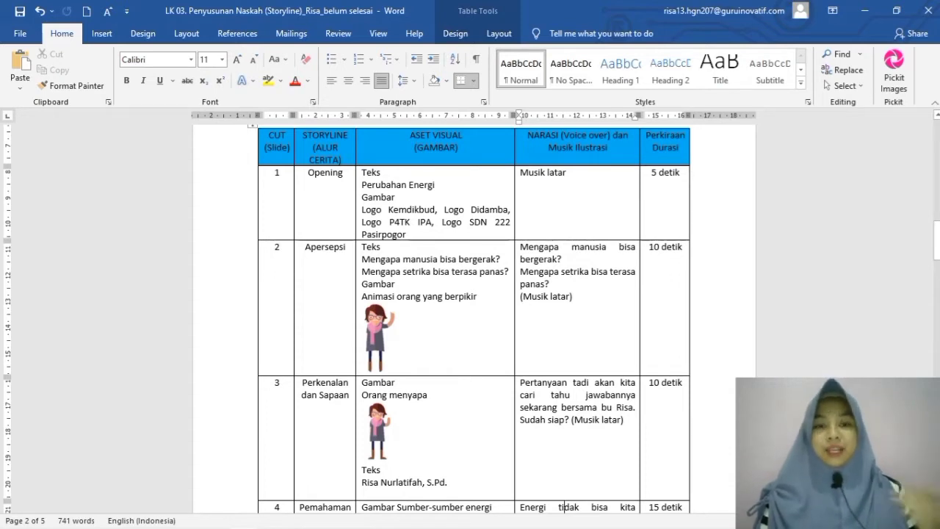
{"action": "scroll", "coordinate": [470, 318], "scroll_direction": "down", "scroll_amount": 1}
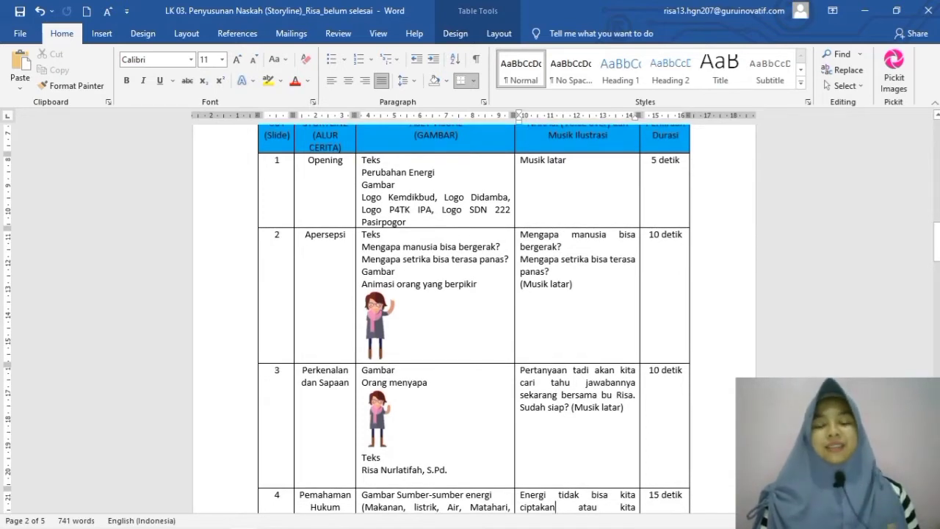
{"action": "key", "text": "Up"}
{"action": "key", "text": "Up"}
{"action": "key", "text": "Up"}
{"action": "key", "text": "Up"}
{"action": "key", "text": "Up"}
{"action": "key", "text": "Up"}
{"action": "key", "text": "Up"}
{"action": "key", "text": "Up"}
{"action": "key", "text": "Up"}
{"action": "key", "text": "Up"}
{"action": "key", "text": "Up"}
{"action": "key", "text": "Up"}
{"action": "key", "text": "Up"}
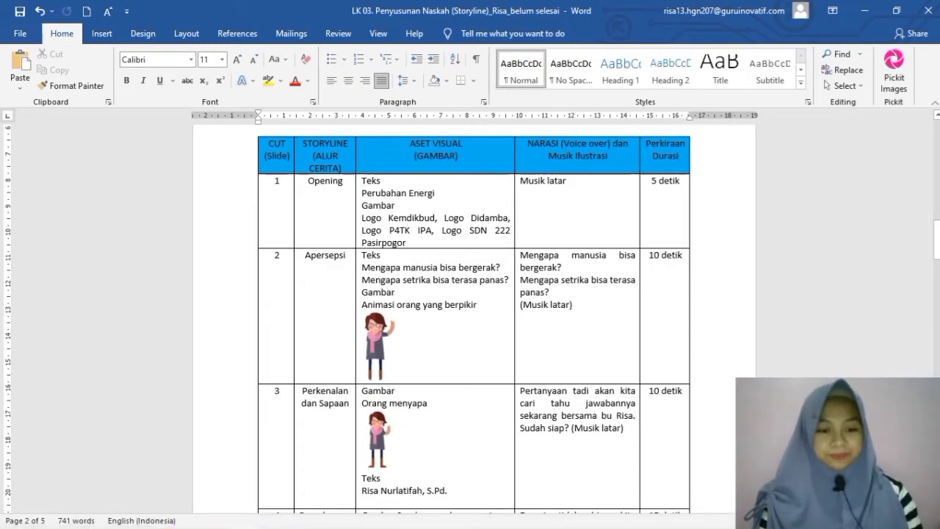
- Switch to the Powtoon studio in Chrome, dismiss the error banner and show slide 1 of the DIDAMBA project
{"action": "left_click", "coordinate": [217, 518]}
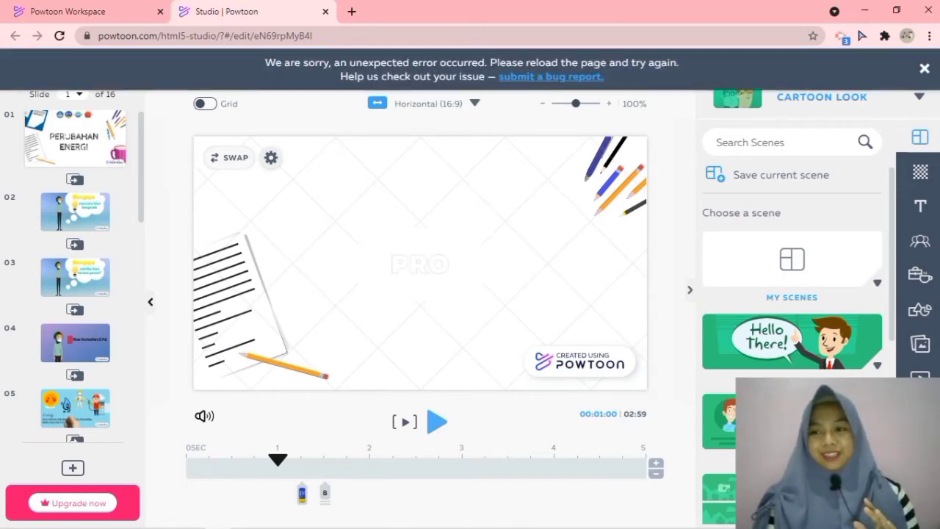
{"action": "left_click", "coordinate": [925, 68]}
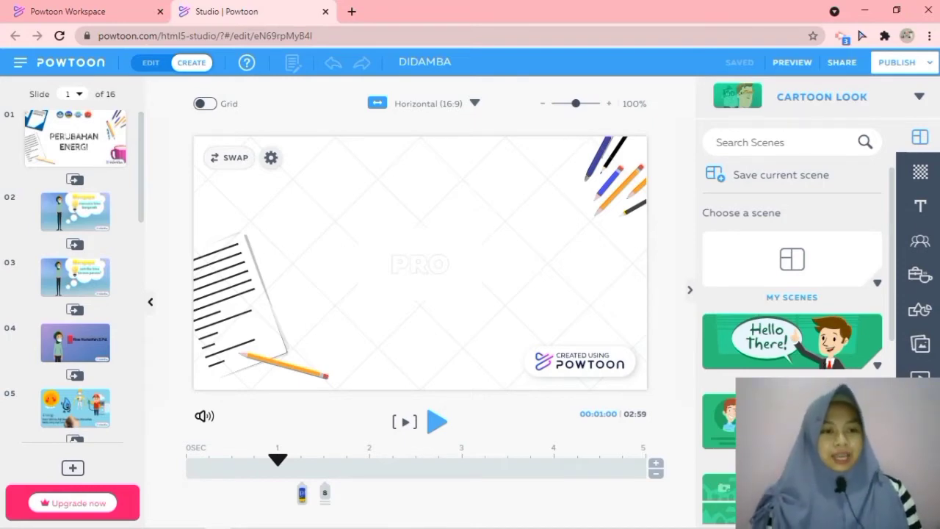
{"action": "left_click", "coordinate": [75, 140]}
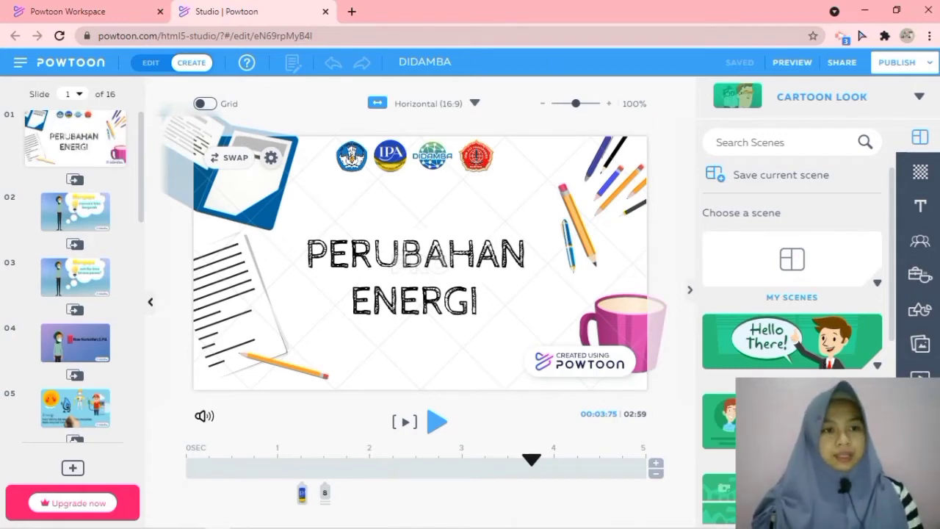
- Examine the video categories and featured templates on the Powtoon workspace home page
{"action": "left_click", "coordinate": [71, 62]}
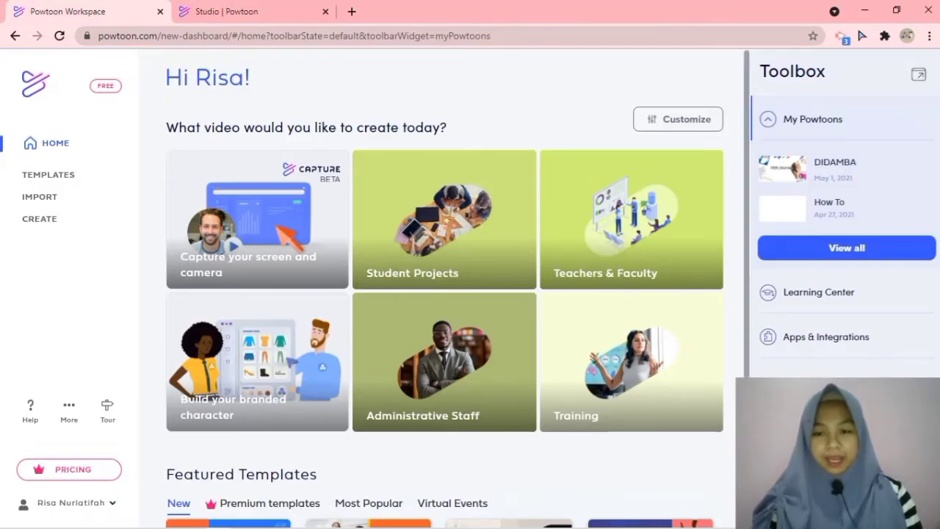
{"action": "scroll", "coordinate": [456, 286], "scroll_direction": "down", "scroll_amount": 1}
{"action": "scroll", "coordinate": [456, 287], "scroll_direction": "down", "scroll_amount": 1}
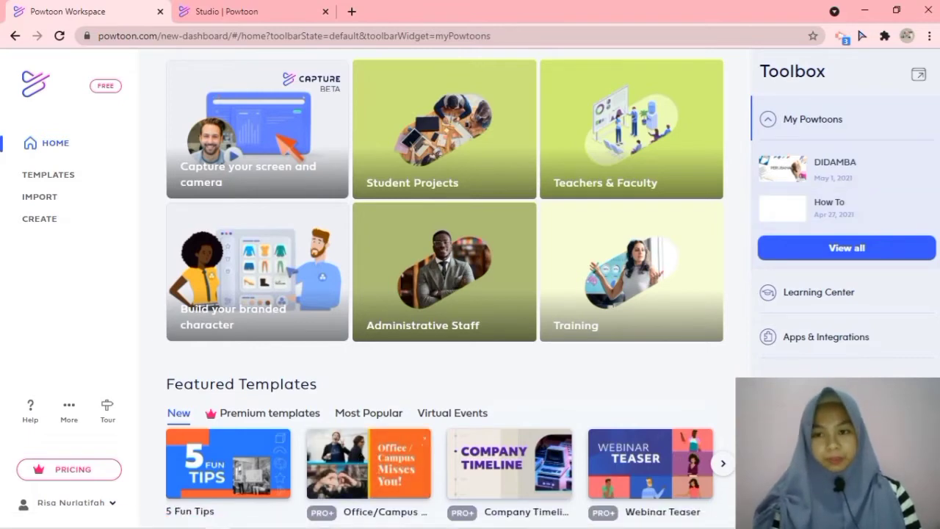
{"action": "key", "text": "ctrl+a"}
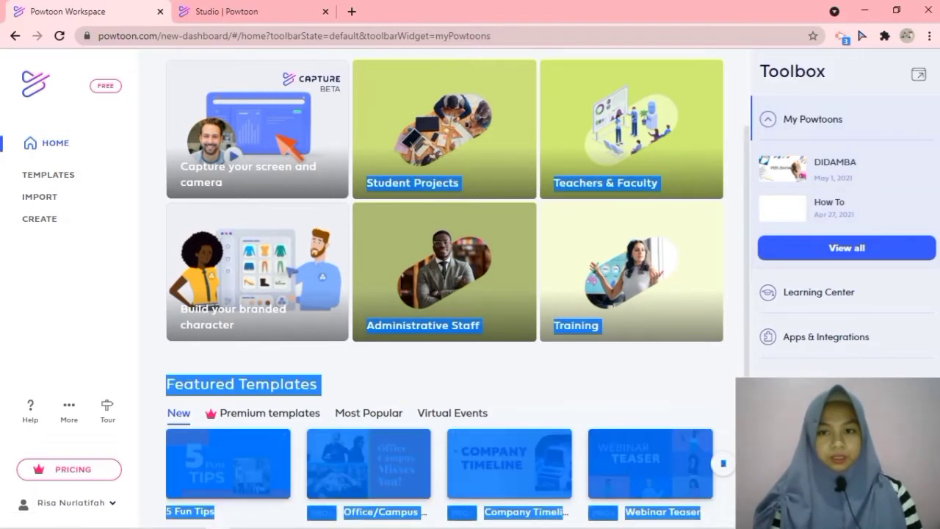
{"action": "left_click", "coordinate": [632, 360]}
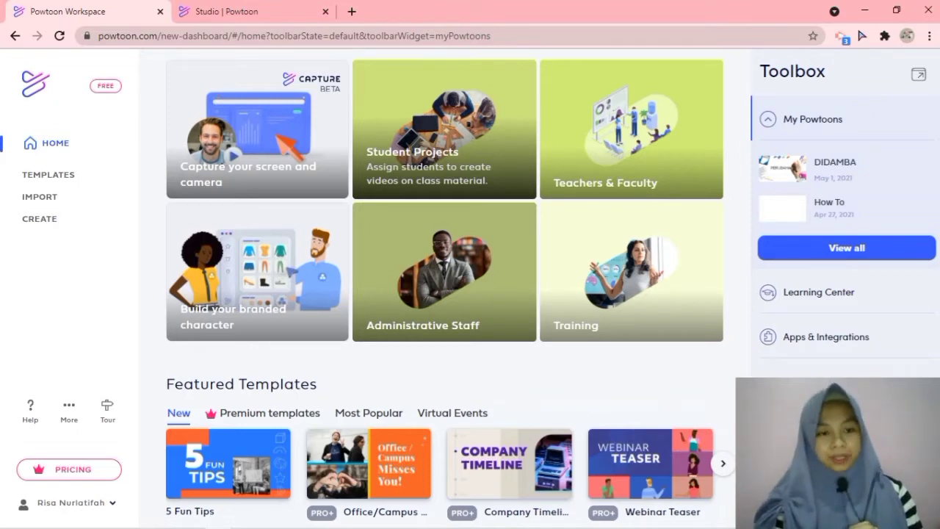
- Back in the Powtoon studio, add a new title text to slide 1 and delete the original PERUBAHAN ENERGI title
{"action": "left_click", "coordinate": [243, 11]}
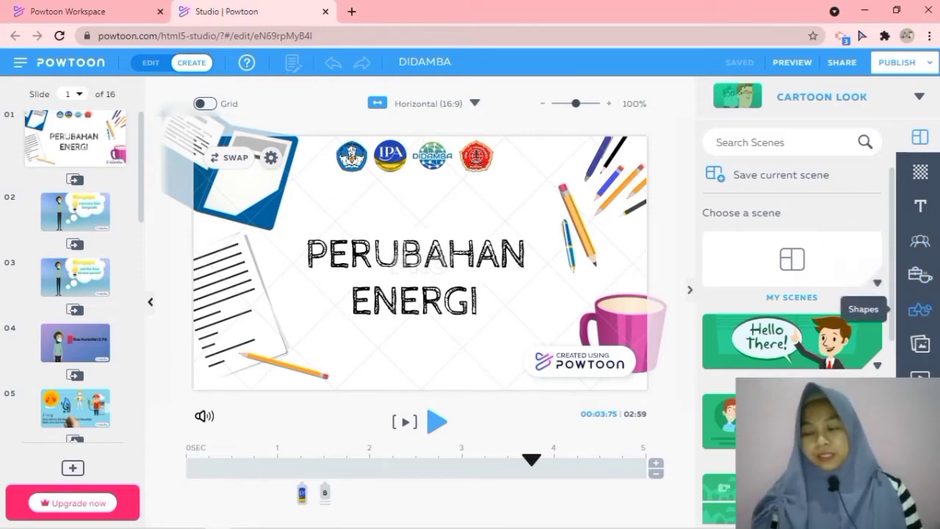
{"action": "scroll", "coordinate": [920, 343], "scroll_direction": "down", "scroll_amount": 1}
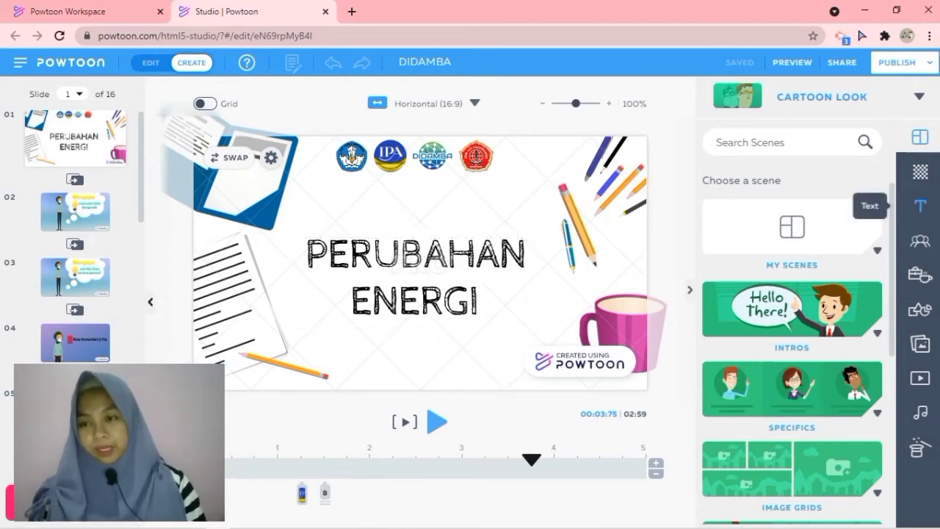
{"action": "left_click", "coordinate": [920, 206]}
{"action": "left_click", "coordinate": [792, 177]}
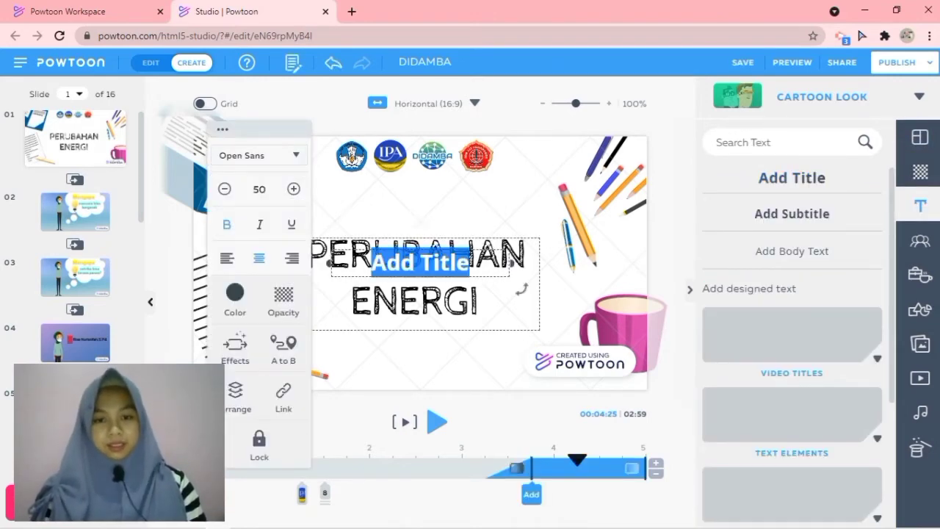
{"action": "left_click", "coordinate": [415, 302]}
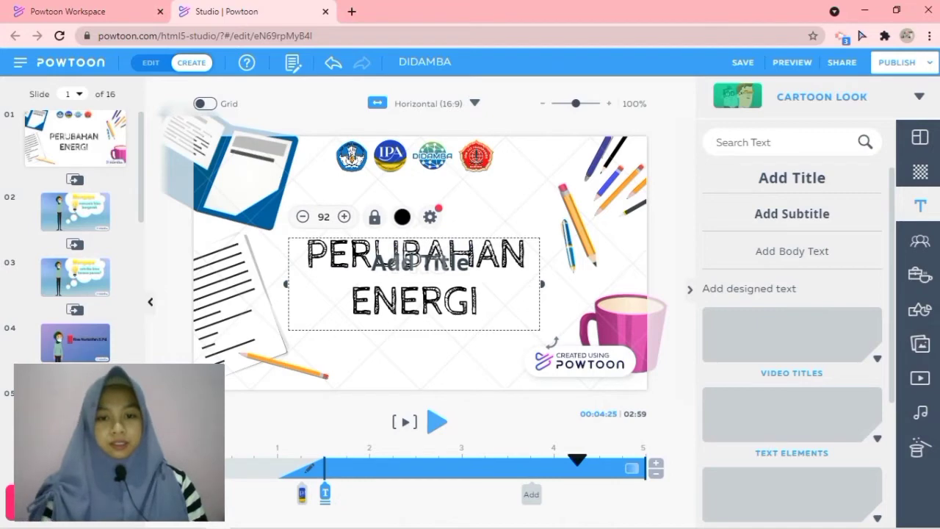
- Replace the new title's placeholder text with "PERUBAHAN ENERGI" and reselect the title
{"action": "left_click", "coordinate": [420, 262]}
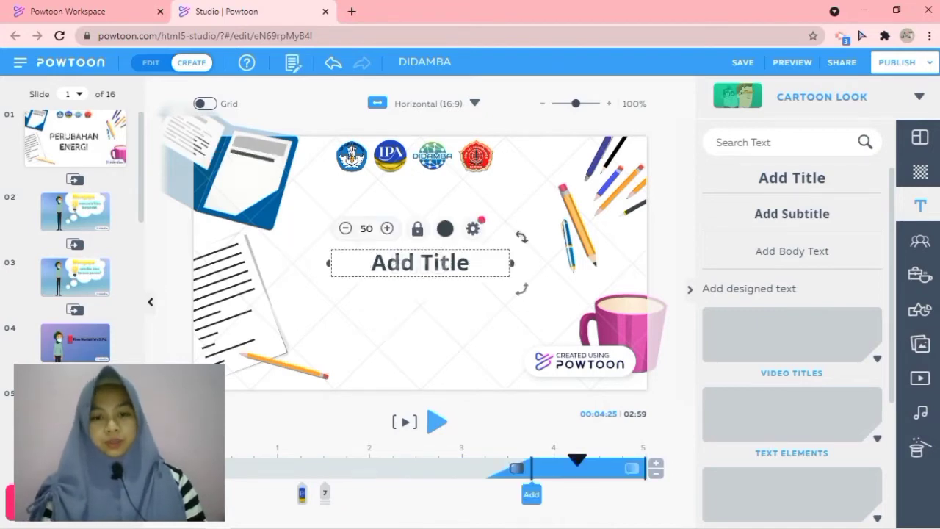
{"action": "left_click", "coordinate": [420, 262]}
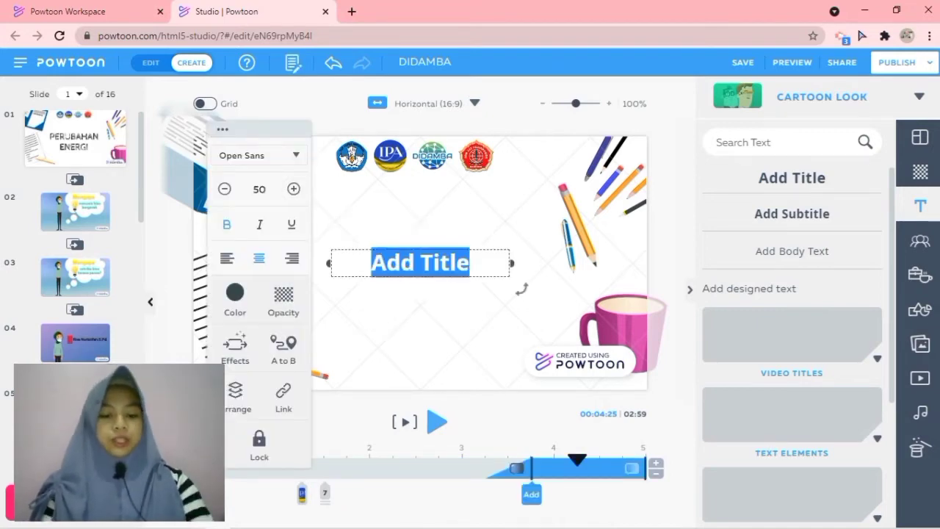
{"action": "type", "text": "PEWR"}
{"action": "key", "text": "BackSpace"}
{"action": "key", "text": "BackSpace"}
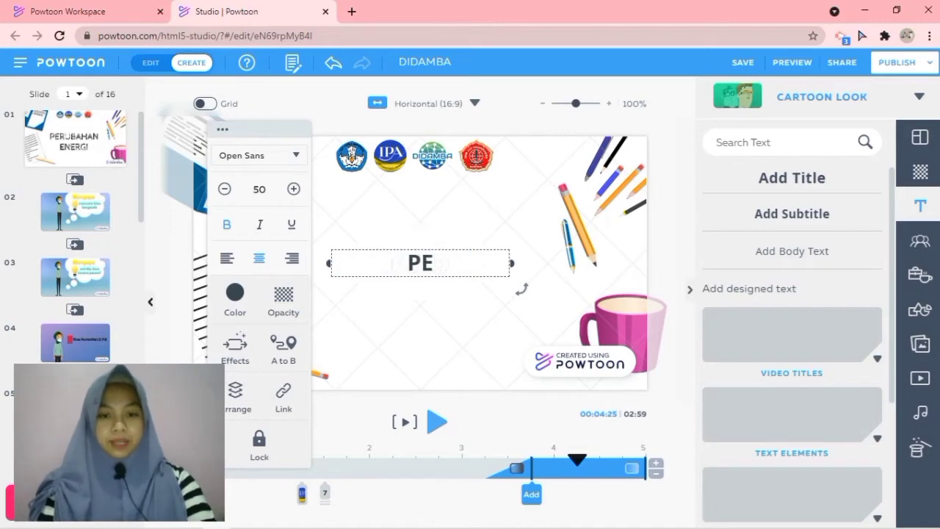
{"action": "type", "text": "RUBAHAN E"}
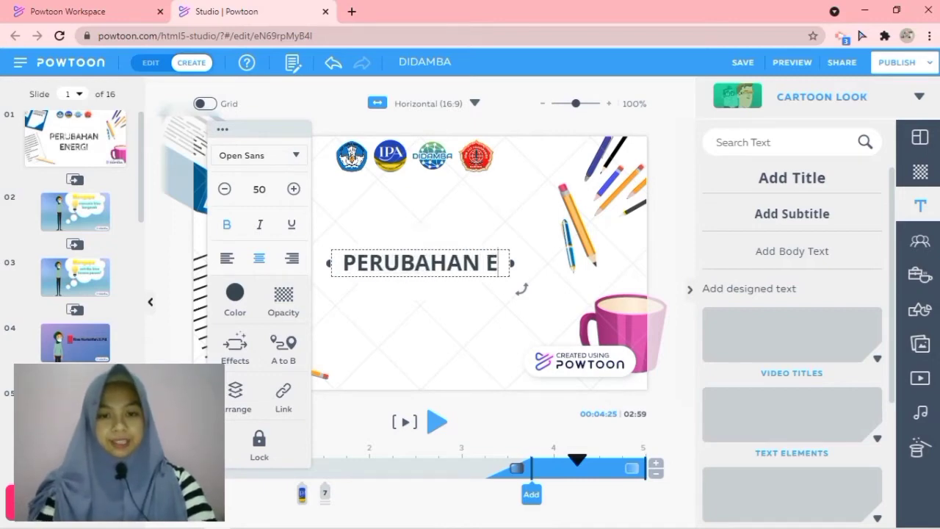
{"action": "type", "text": "NERGI"}
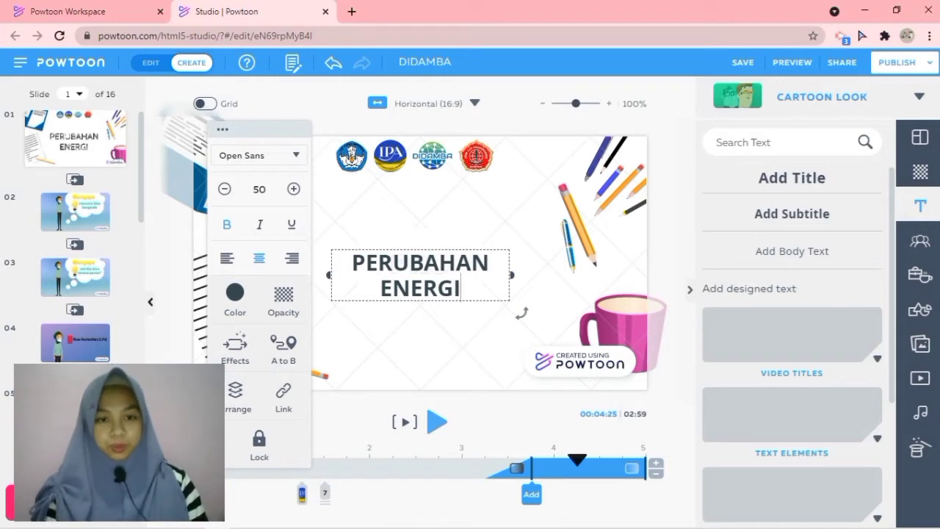
{"action": "left_click", "coordinate": [367, 208]}
{"action": "left_click", "coordinate": [421, 275]}
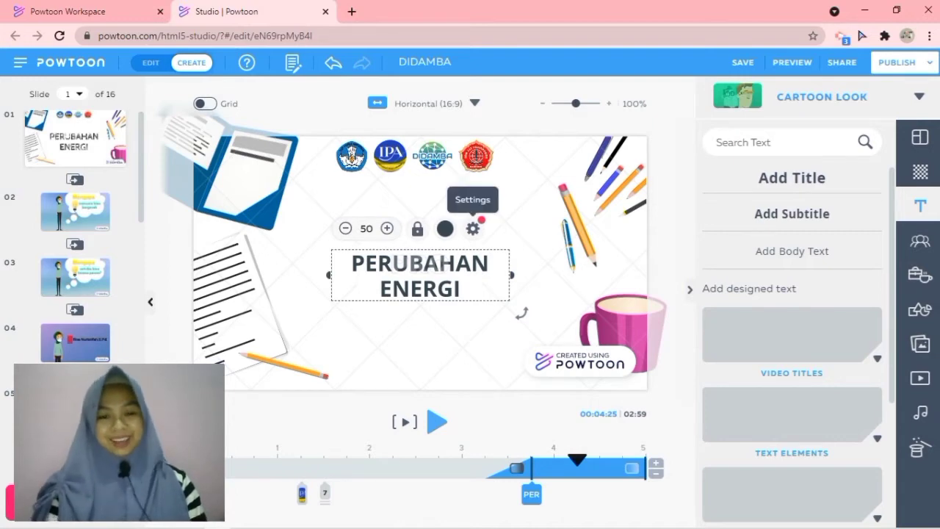
- Look through the font choices for the PERUBAHAN ENERGI title and change its text color to red #FF1844
{"action": "left_click", "coordinate": [473, 228]}
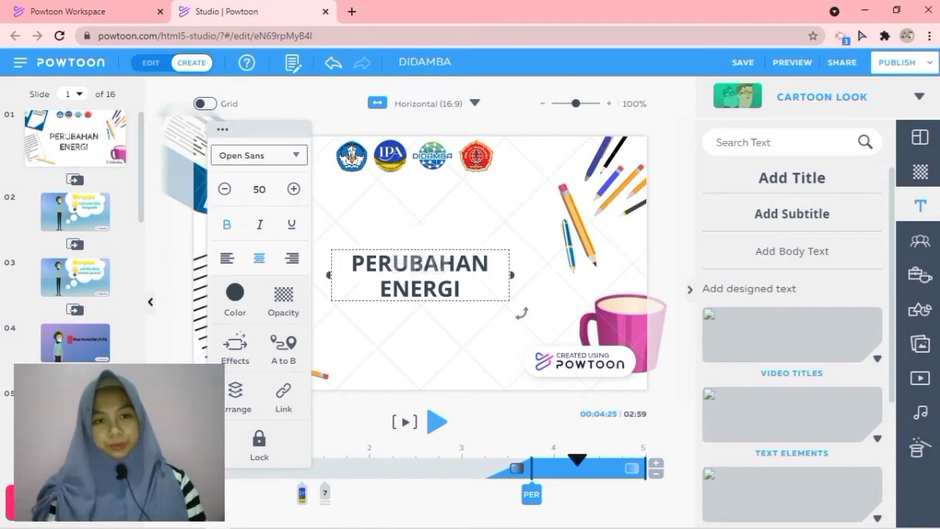
{"action": "left_click", "coordinate": [258, 155]}
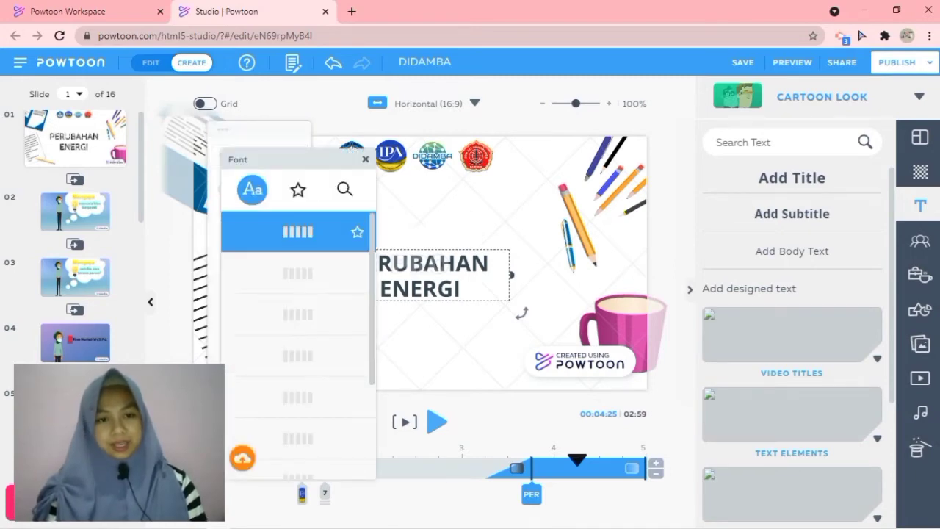
{"action": "left_click", "coordinate": [365, 160]}
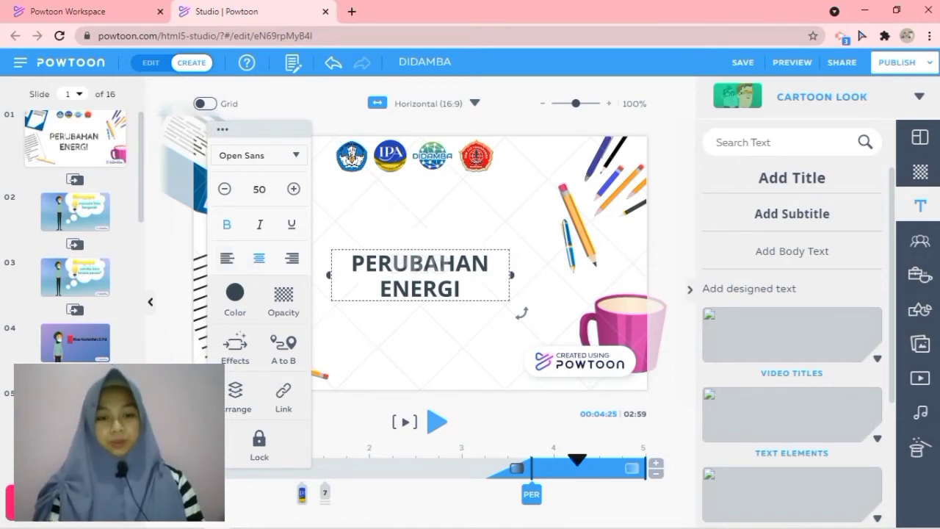
{"action": "left_click", "coordinate": [235, 292]}
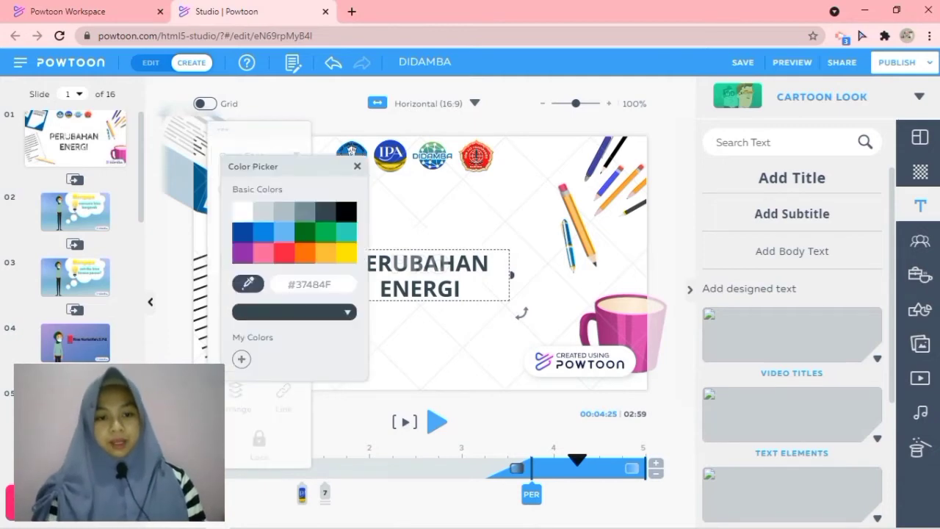
{"action": "left_click", "coordinate": [284, 252]}
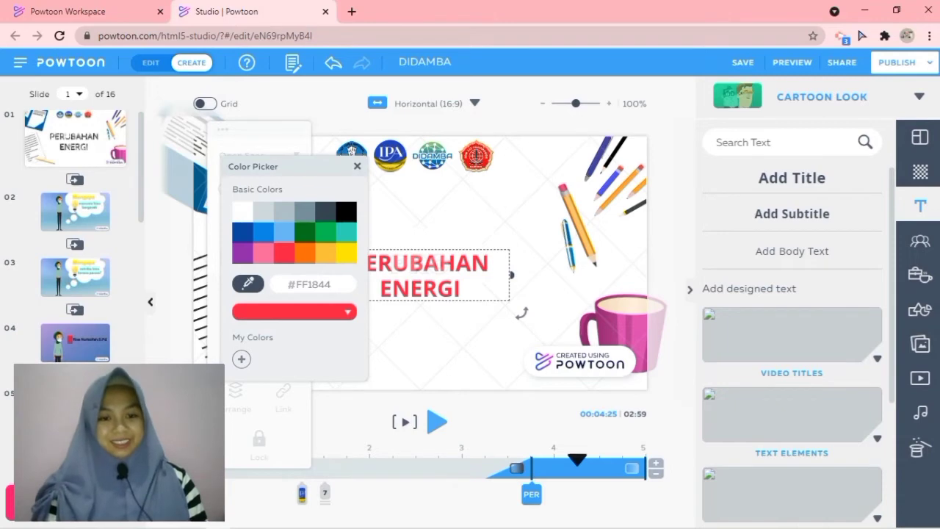
{"action": "left_click", "coordinate": [357, 166]}
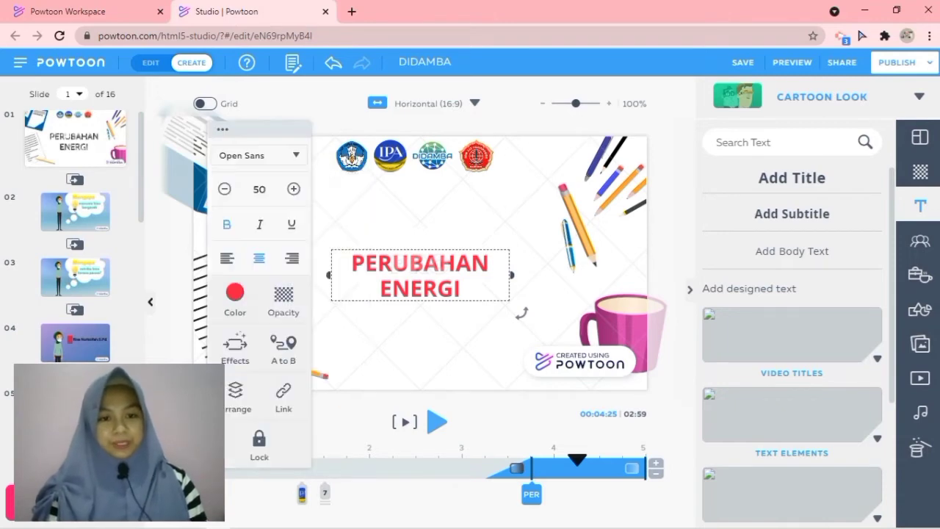
{"action": "left_click", "coordinate": [280, 302]}
{"action": "mouse_move", "coordinate": [310, 297]}
{"action": "left_mouse_down"}
{"action": "mouse_move", "coordinate": [257, 297]}
{"action": "mouse_move", "coordinate": [310, 297]}
{"action": "left_mouse_up"}
{"action": "left_click", "coordinate": [343, 270]}
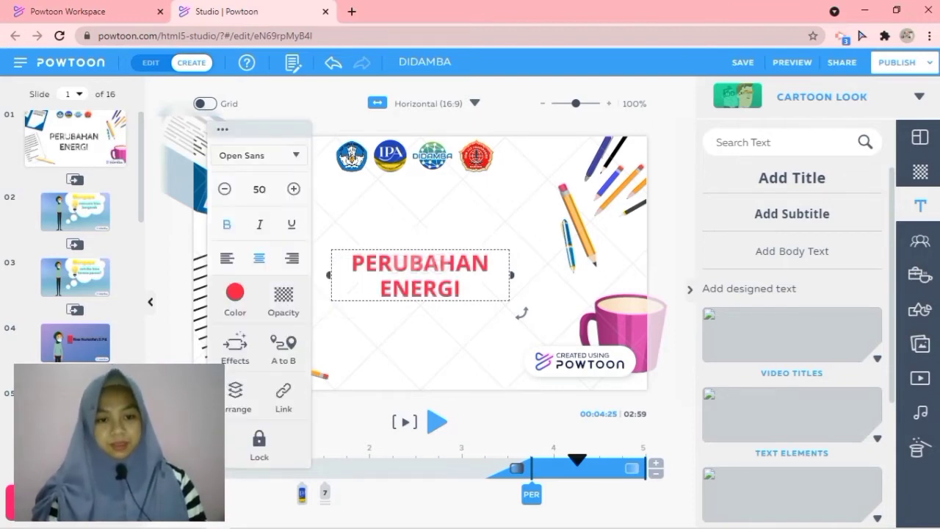
- Give the PERUBAHAN ENERGI title the Female 01 writing effect as its enter effect
{"action": "left_click", "coordinate": [235, 348]}
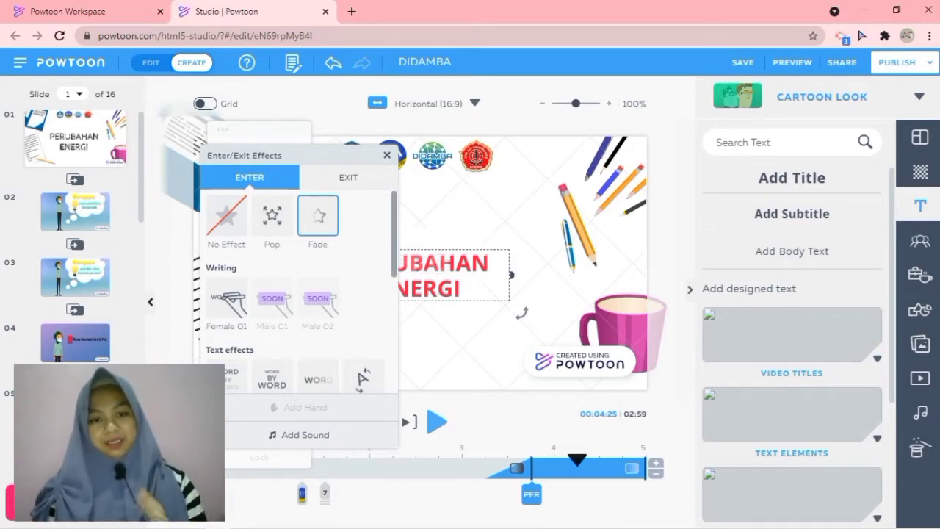
{"action": "scroll", "coordinate": [301, 294], "scroll_direction": "down", "scroll_amount": 3}
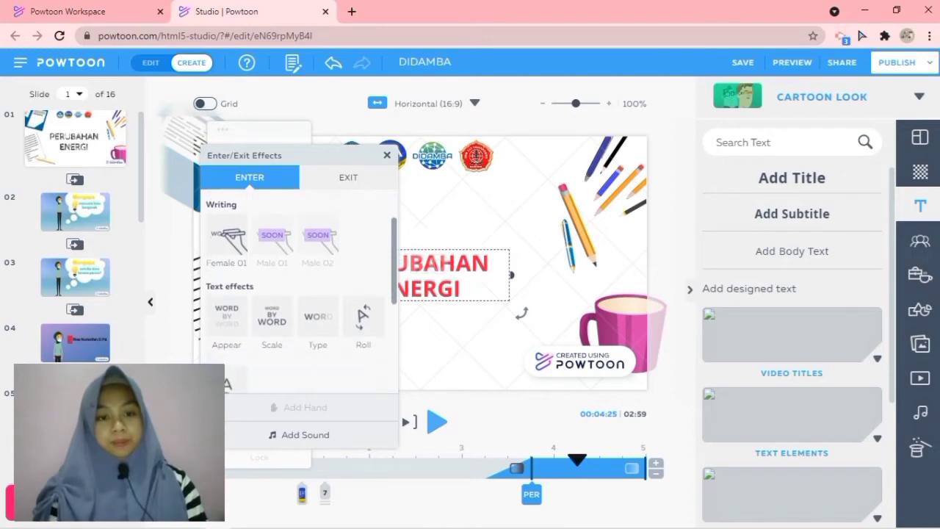
{"action": "scroll", "coordinate": [302, 286], "scroll_direction": "up", "scroll_amount": 1}
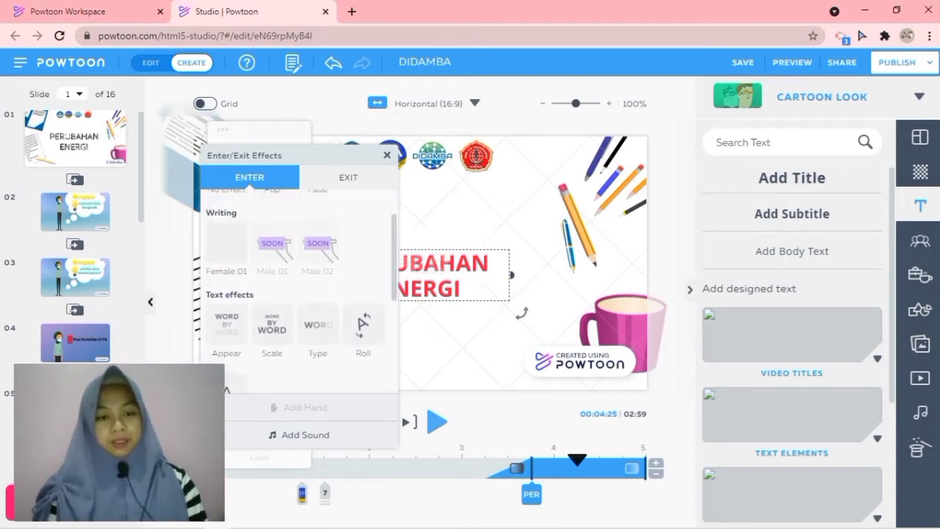
{"action": "left_click", "coordinate": [227, 243]}
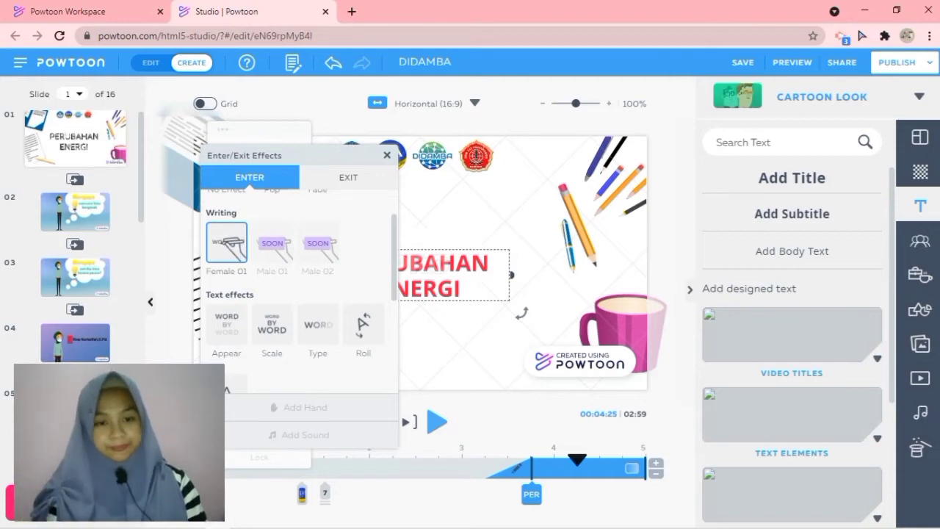
- Set the title's exit effect to Slide Up, then close its settings and deselect it
{"action": "left_click", "coordinate": [348, 177]}
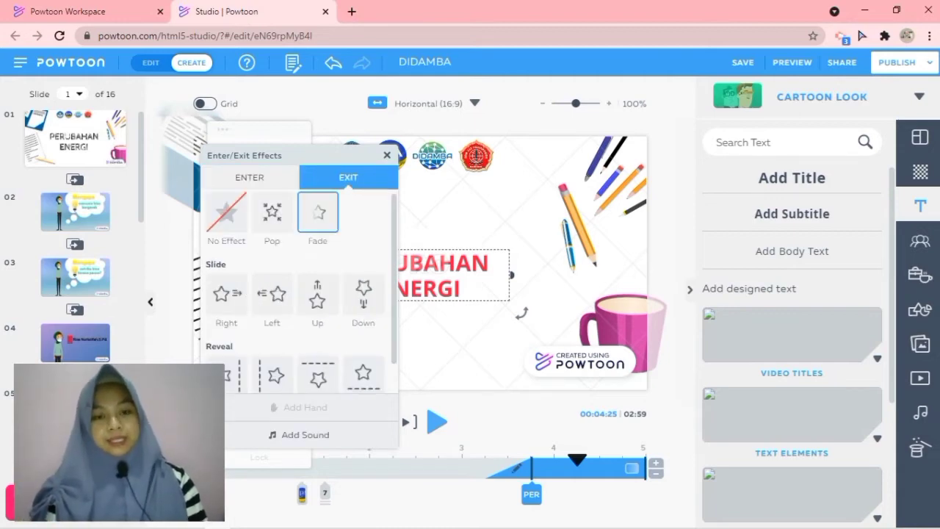
{"action": "scroll", "coordinate": [301, 294], "scroll_direction": "down", "scroll_amount": 1}
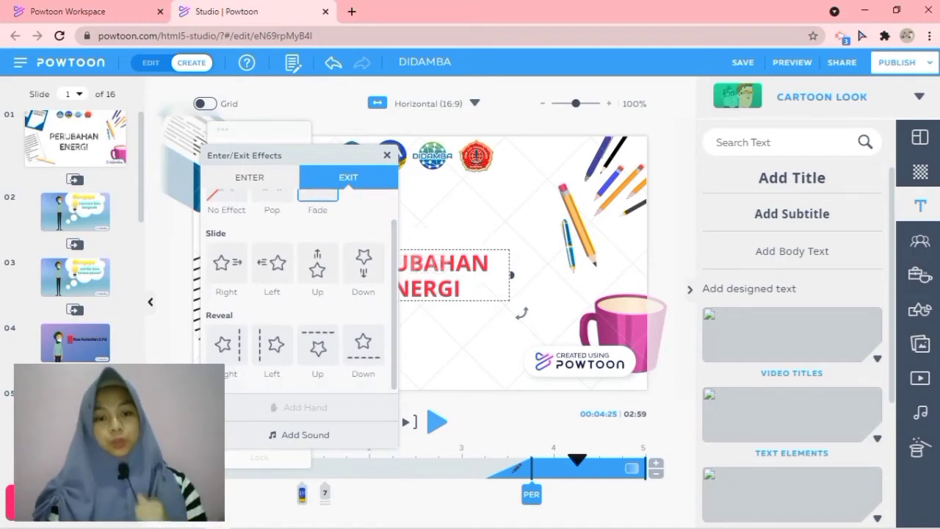
{"action": "left_click", "coordinate": [318, 264]}
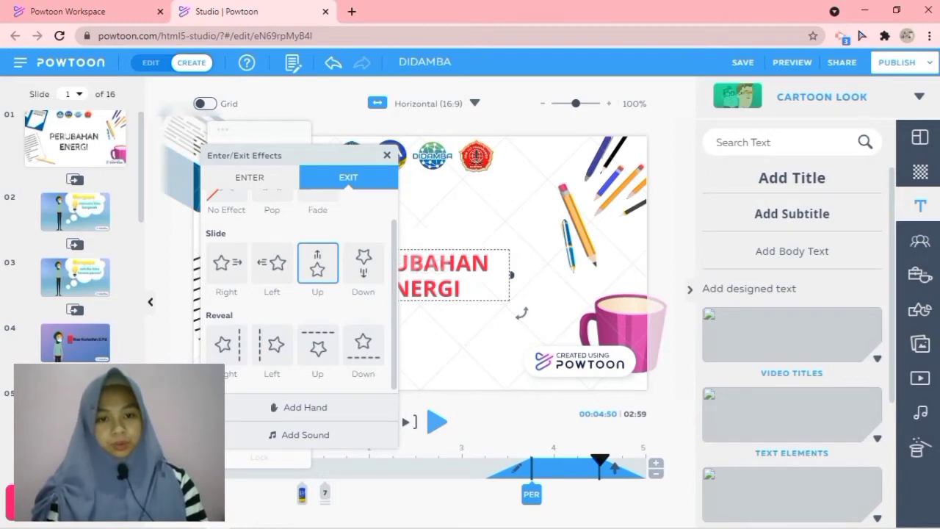
{"action": "left_click", "coordinate": [387, 155]}
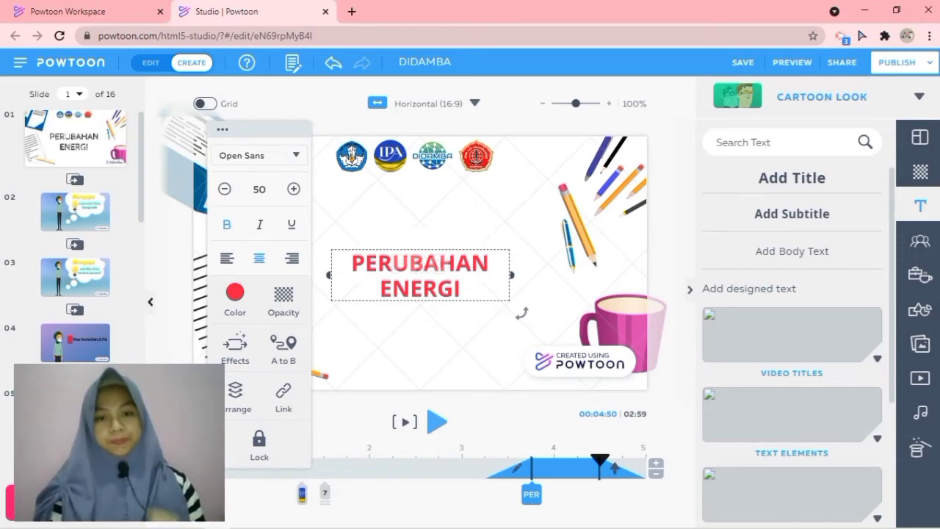
{"action": "key", "text": "Escape"}
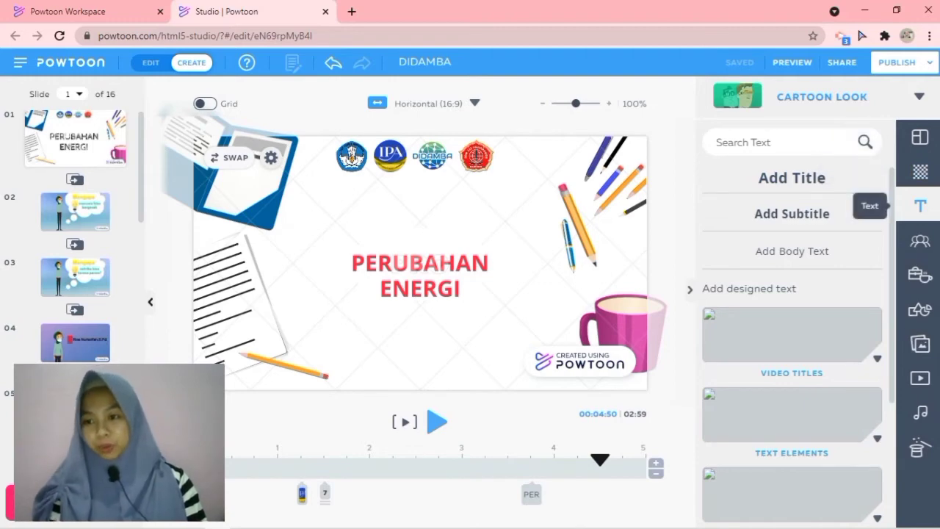
- Check the video library, then search the image library for "LOGO" and look over the results
{"action": "left_click", "coordinate": [921, 378]}
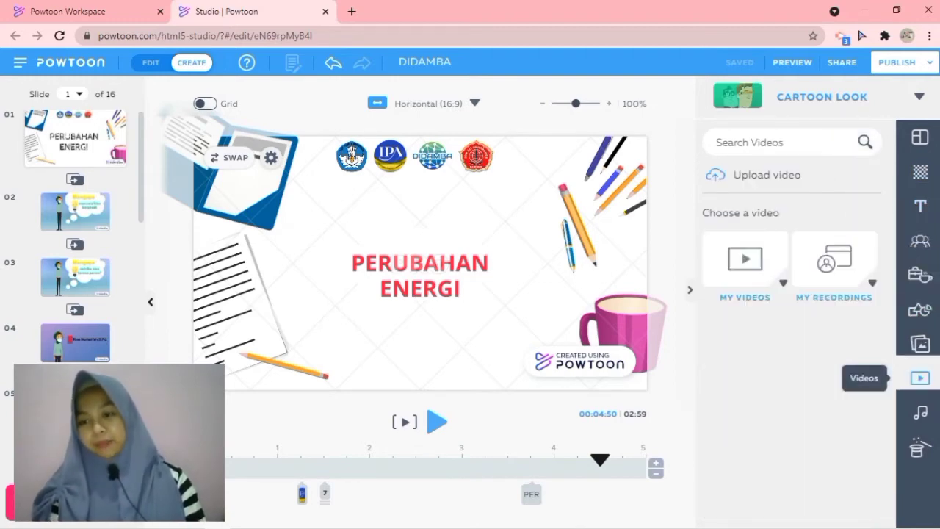
{"action": "left_click", "coordinate": [778, 141]}
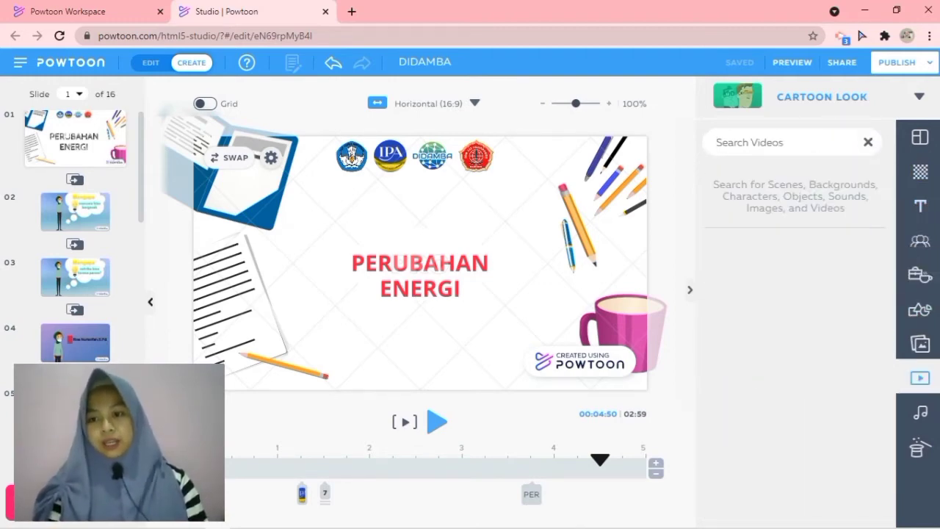
{"action": "left_click", "coordinate": [921, 344]}
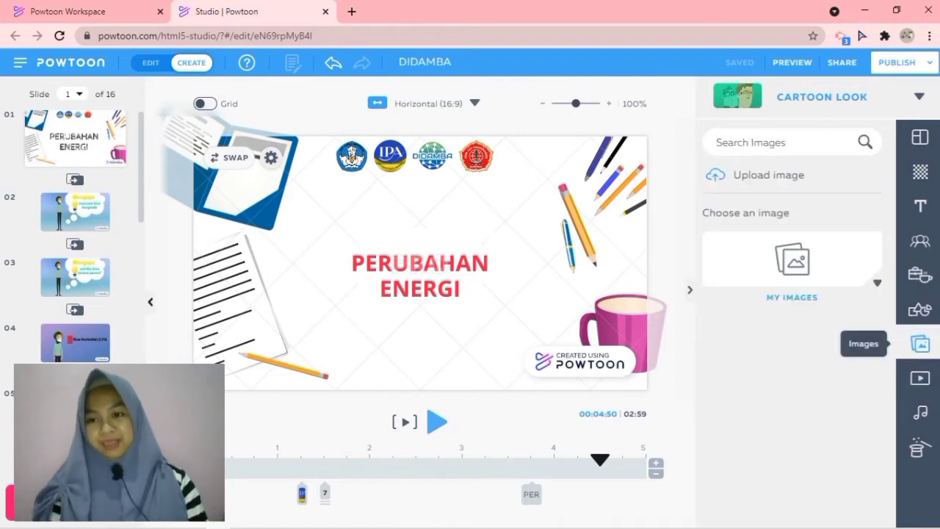
{"action": "left_click", "coordinate": [779, 142]}
{"action": "type", "text": "LOGO"}
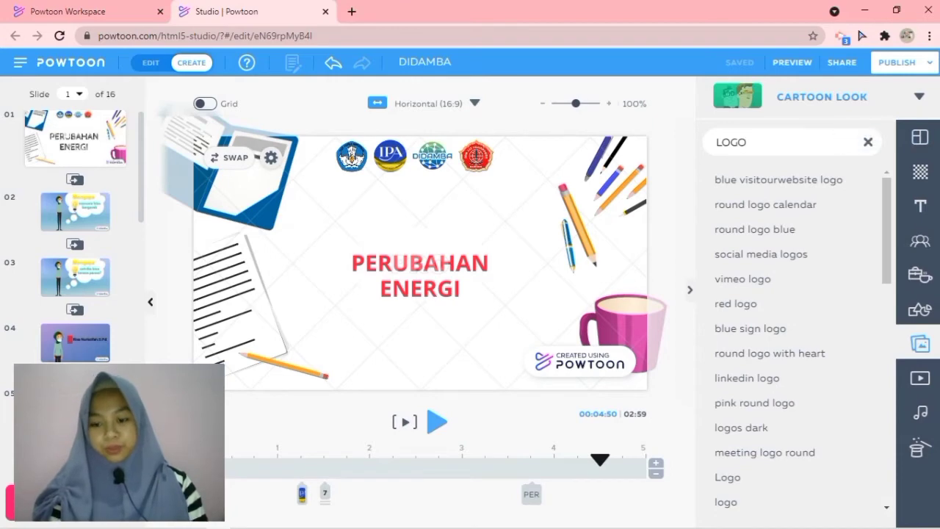
{"action": "key", "text": "Return"}
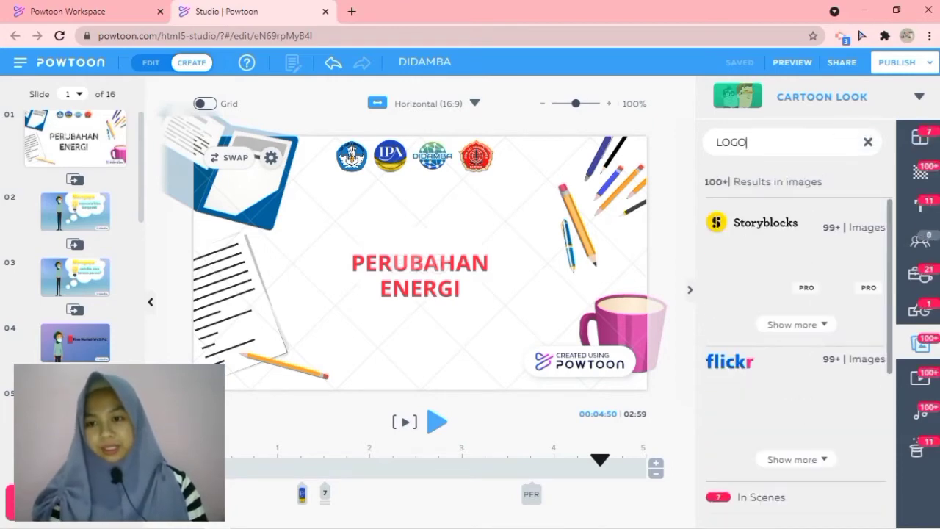
{"action": "scroll", "coordinate": [797, 331], "scroll_direction": "down", "scroll_amount": 1}
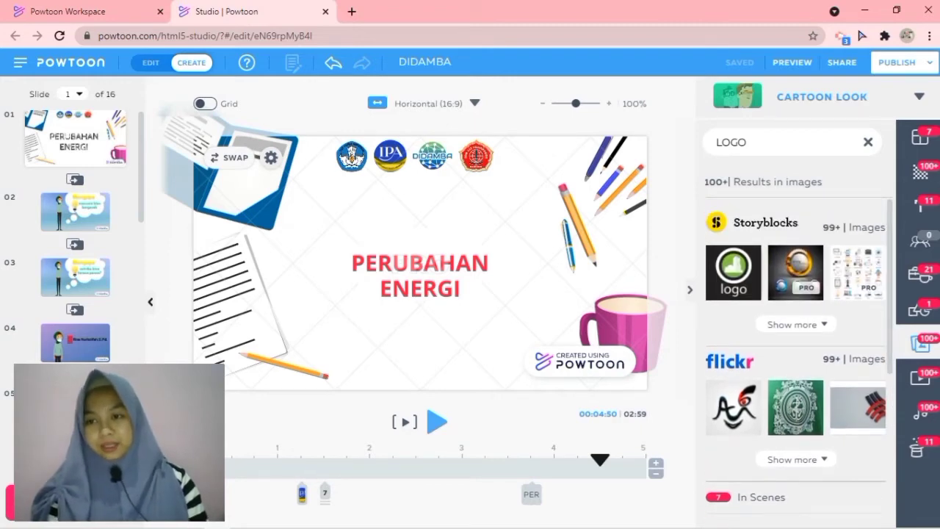
{"action": "key", "text": "Escape"}
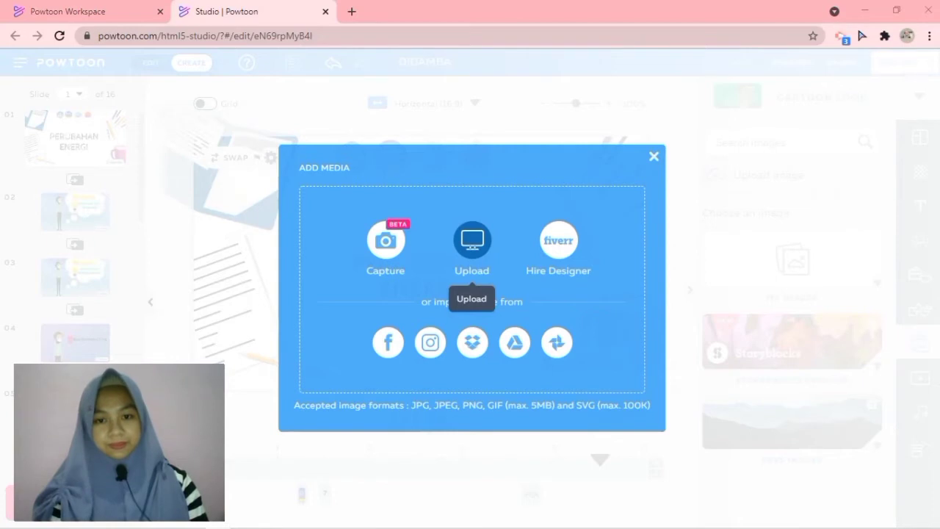
- Upload the Didamba_1112 logo from Downloads onto slide 1 and look through the uploaded pictures in My Images
{"action": "left_click", "coordinate": [472, 240]}
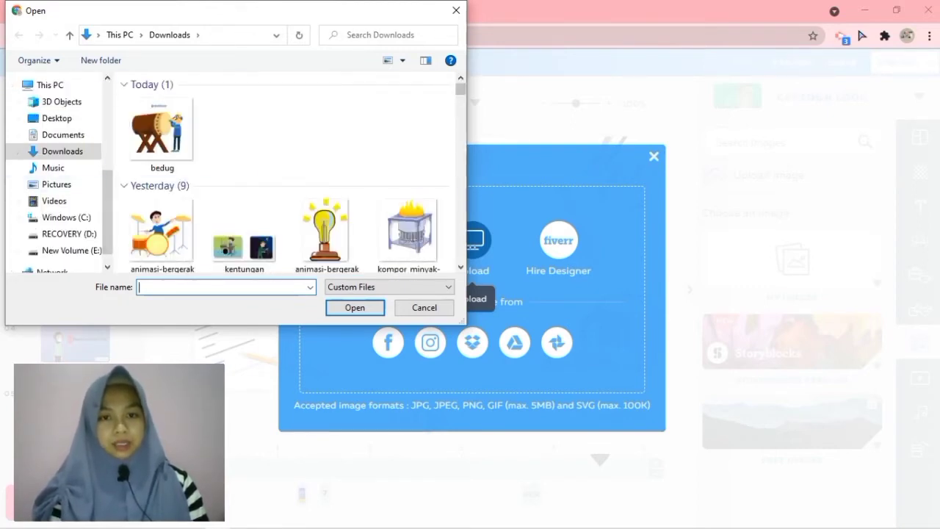
{"action": "scroll", "coordinate": [323, 85], "scroll_direction": "down", "scroll_amount": 3}
{"action": "scroll", "coordinate": [323, 85], "scroll_direction": "down", "scroll_amount": 5}
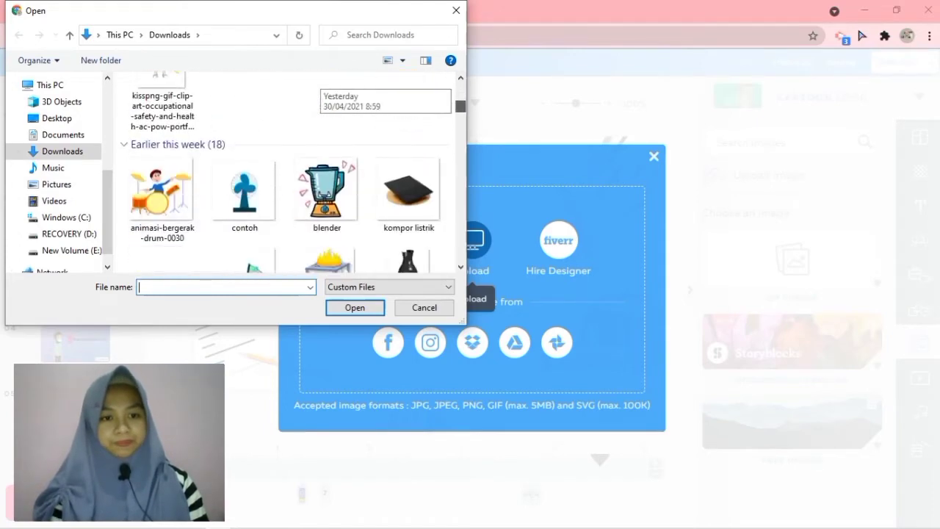
{"action": "scroll", "coordinate": [323, 85], "scroll_direction": "down", "scroll_amount": 5}
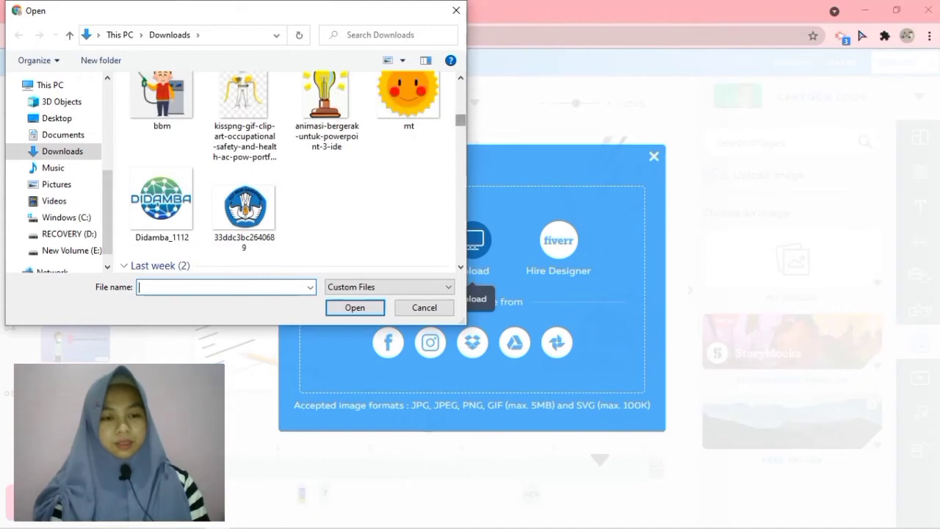
{"action": "double_click", "coordinate": [162, 199]}
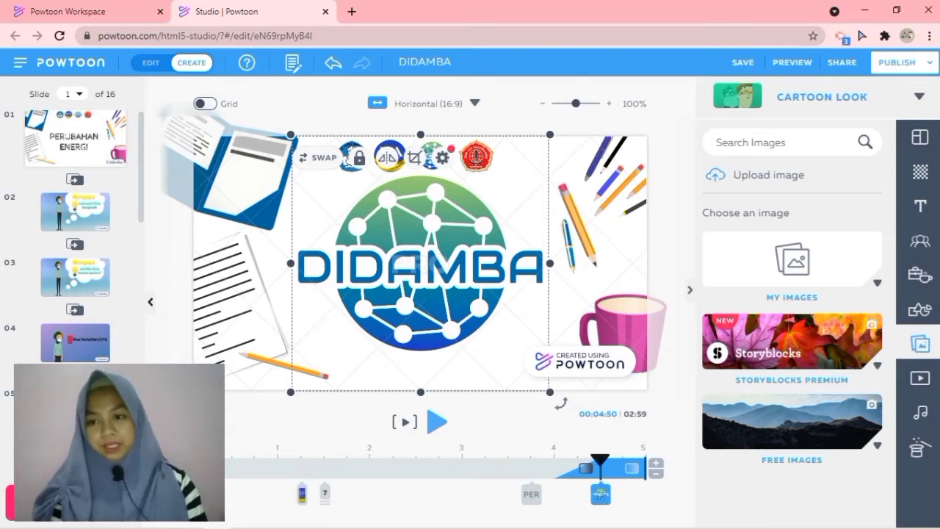
{"action": "left_click", "coordinate": [792, 264]}
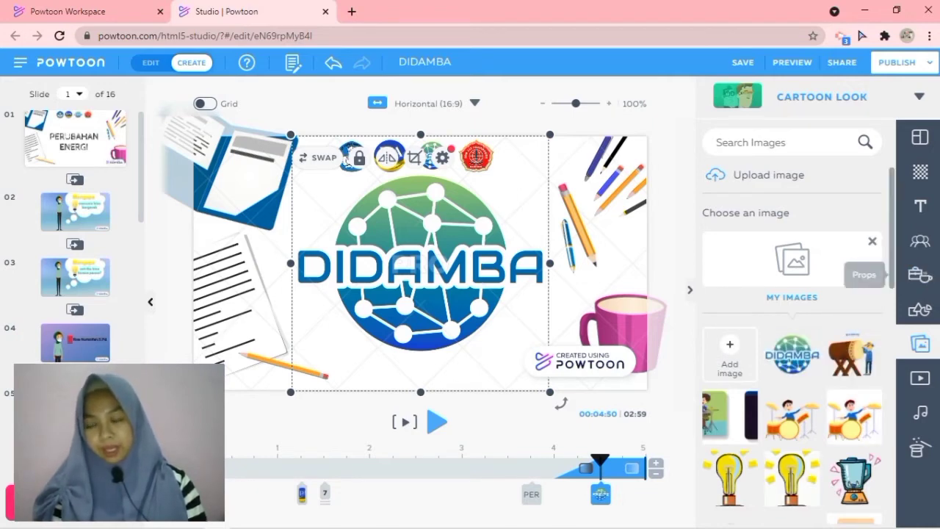
{"action": "scroll", "coordinate": [793, 345], "scroll_direction": "down", "scroll_amount": 3}
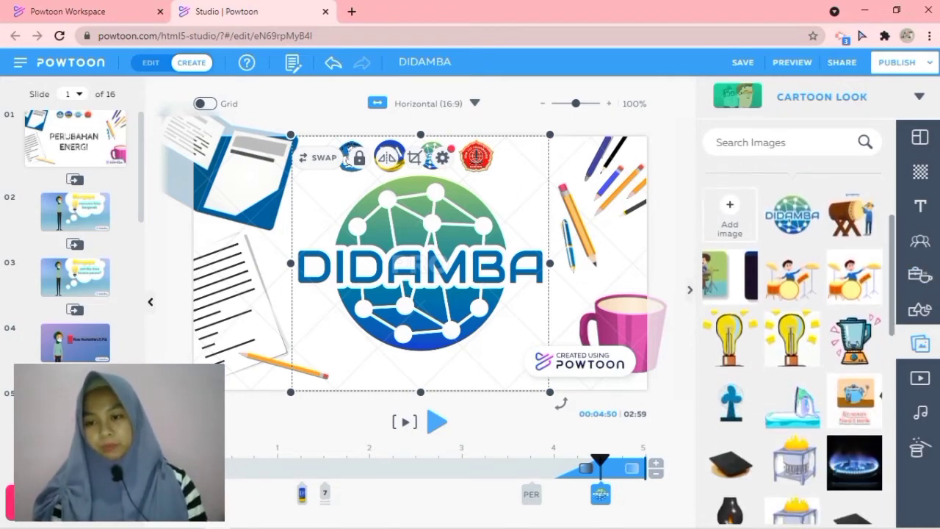
{"action": "scroll", "coordinate": [793, 345], "scroll_direction": "down", "scroll_amount": 5}
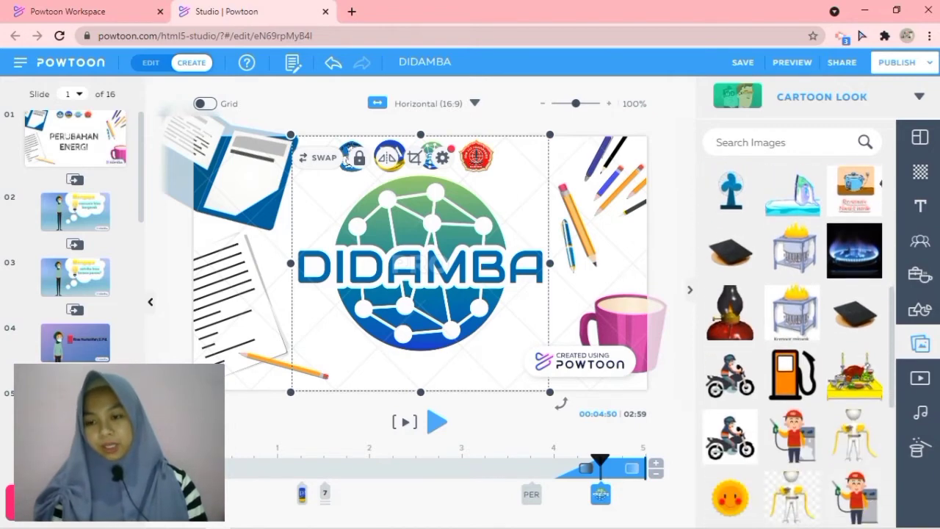
{"action": "scroll", "coordinate": [793, 346], "scroll_direction": "up", "scroll_amount": 7}
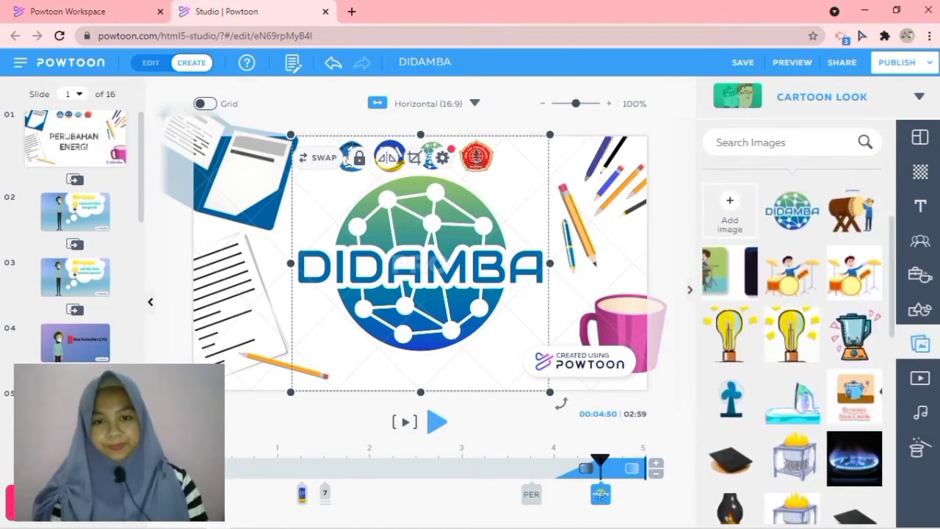
- Shrink the large DIDAMBA logo proportionally and move it to the upper right of the slide title
{"action": "left_click_drag", "start_coordinate": [551, 391], "coordinate": [449, 291]}
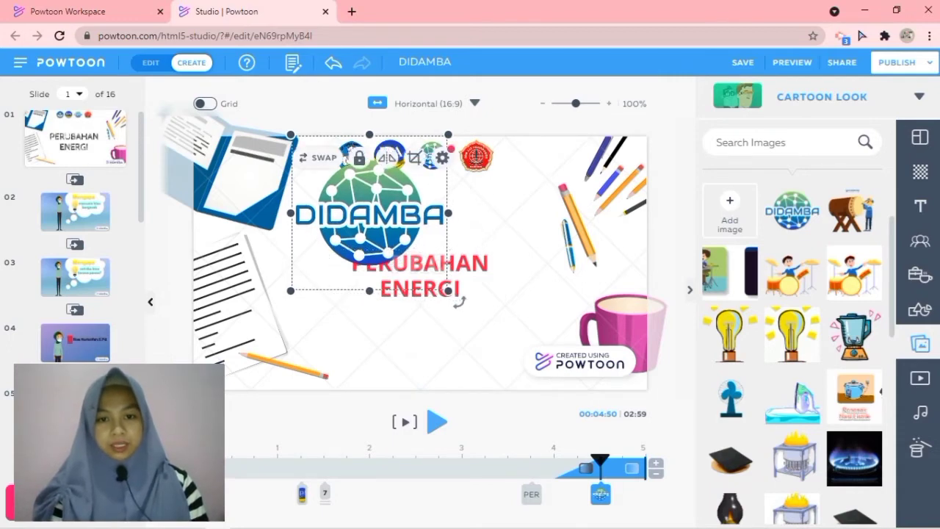
{"action": "left_click_drag", "start_coordinate": [369, 213], "coordinate": [490, 229]}
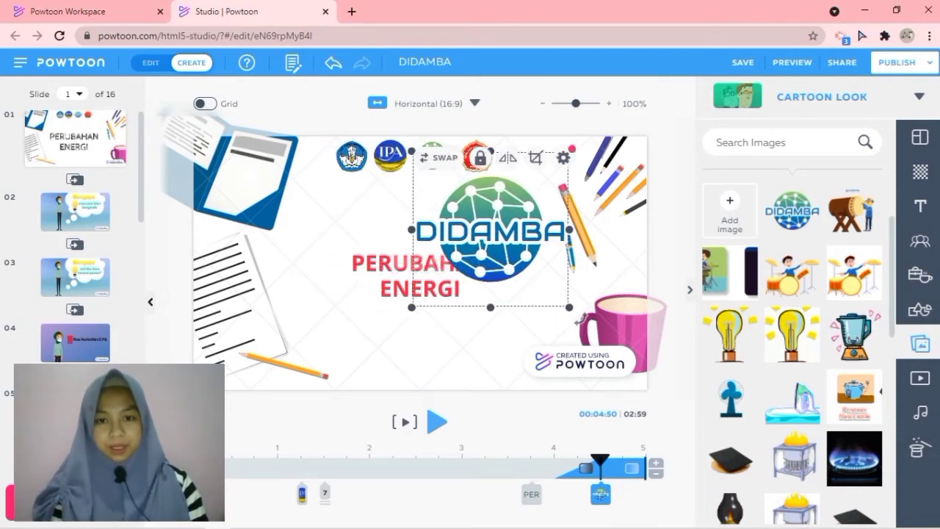
- Look through the Drawing, Slide and Reveal enter effects for the large DIDAMBA logo and close the effects without choosing one
{"action": "left_click", "coordinate": [563, 158]}
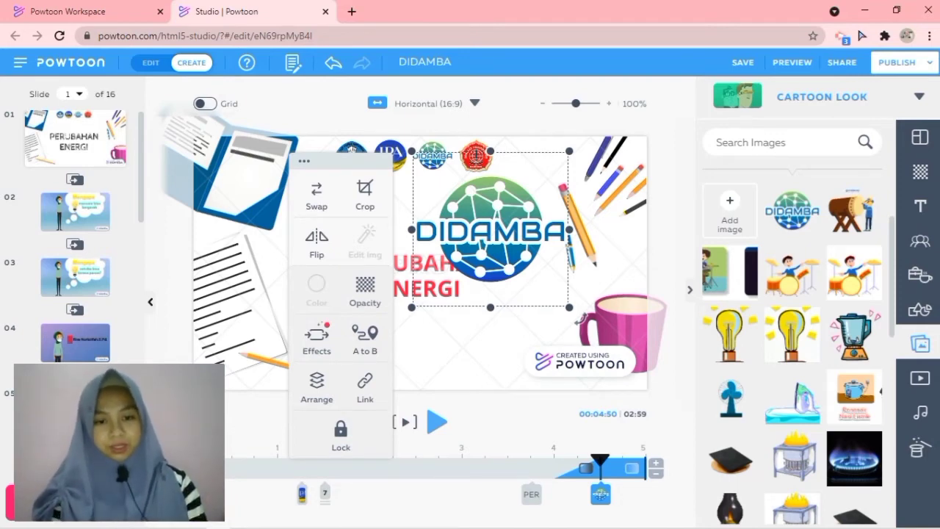
{"action": "left_click", "coordinate": [316, 339]}
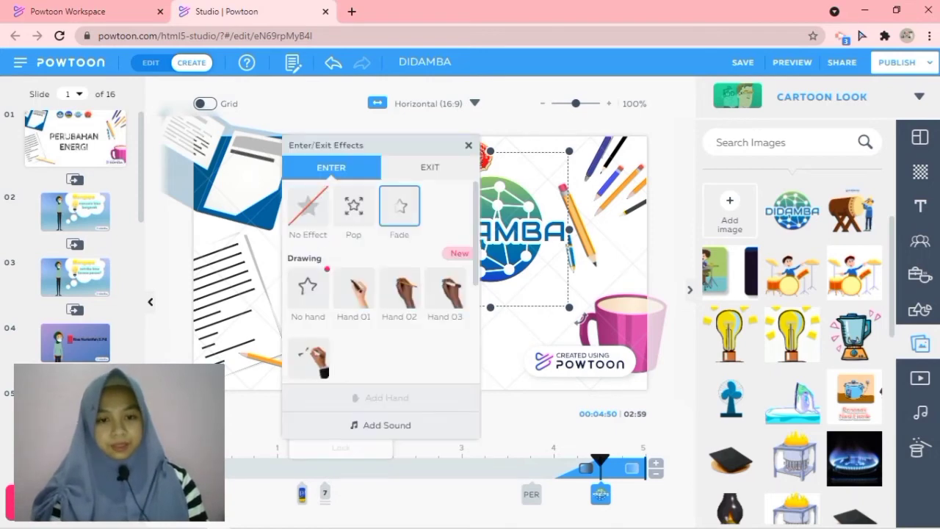
{"action": "scroll", "coordinate": [381, 281], "scroll_direction": "down", "scroll_amount": 2}
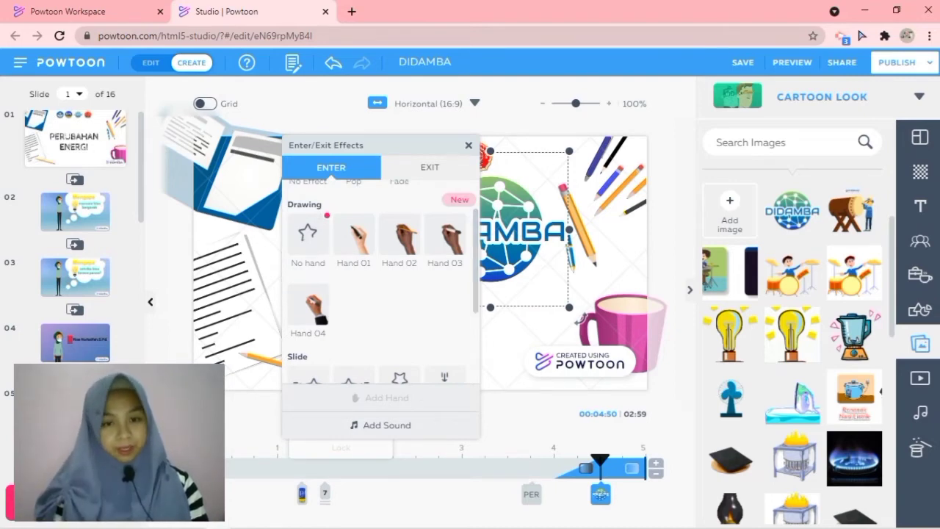
{"action": "scroll", "coordinate": [381, 281], "scroll_direction": "down", "scroll_amount": 4}
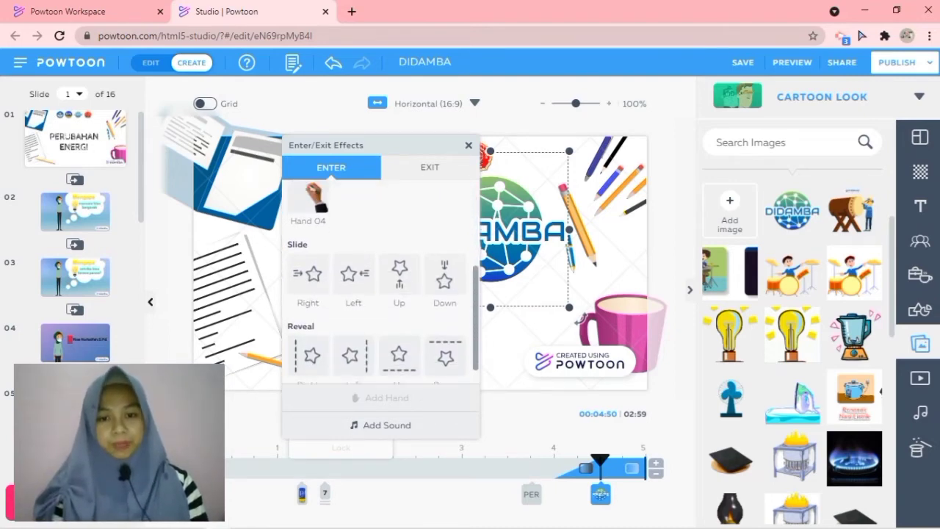
{"action": "scroll", "coordinate": [381, 282], "scroll_direction": "up", "scroll_amount": 4}
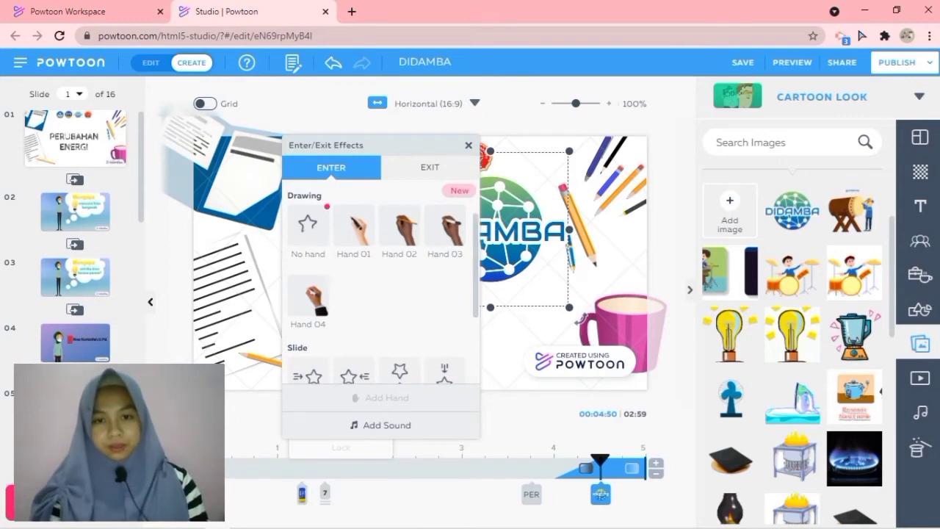
{"action": "left_click", "coordinate": [469, 146]}
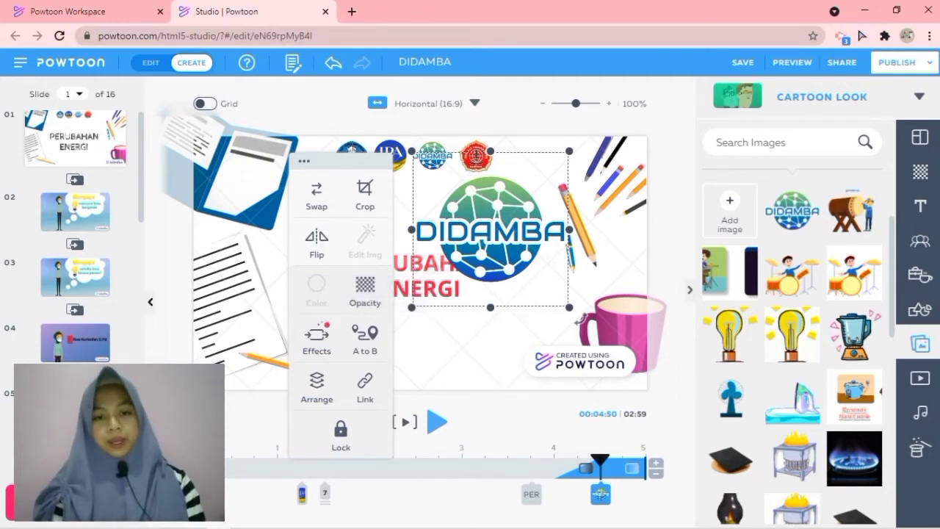
- Shrink the large DIDAMBA logo and place it in the slide's lower left, with the title centred below the small logos
{"action": "left_click_drag", "start_coordinate": [304, 161], "coordinate": [236, 189]}
{"action": "left_click_drag", "start_coordinate": [441, 277], "coordinate": [383, 213]}
{"action": "left_click", "coordinate": [453, 208]}
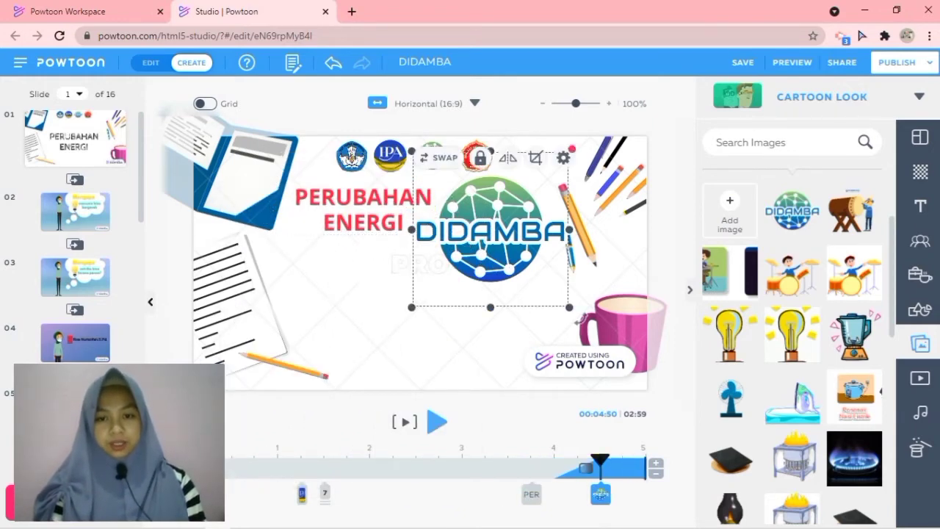
{"action": "left_click_drag", "start_coordinate": [453, 208], "coordinate": [475, 227]}
{"action": "left_click_drag", "start_coordinate": [596, 334], "coordinate": [500, 402]}
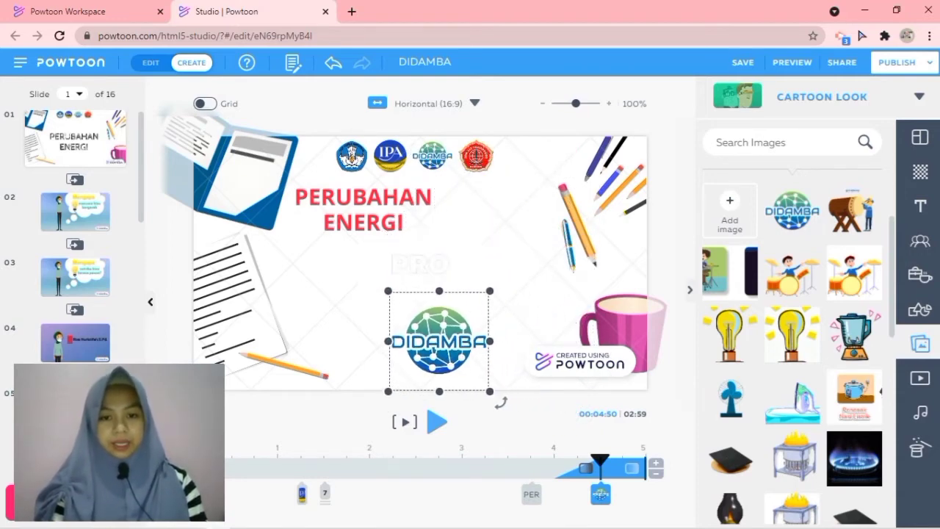
{"action": "left_click_drag", "start_coordinate": [439, 341], "coordinate": [331, 329]}
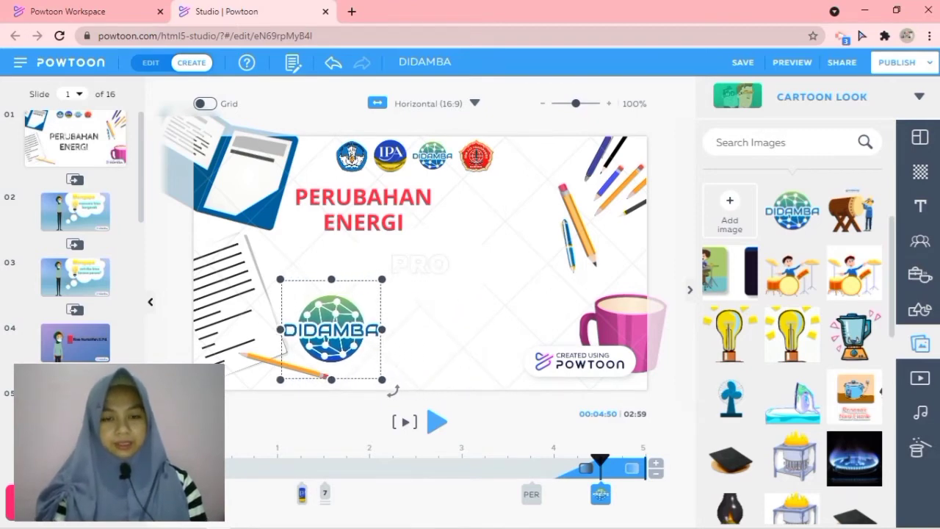
{"action": "left_click", "coordinate": [364, 210]}
{"action": "left_click_drag", "start_coordinate": [363, 209], "coordinate": [444, 241]}
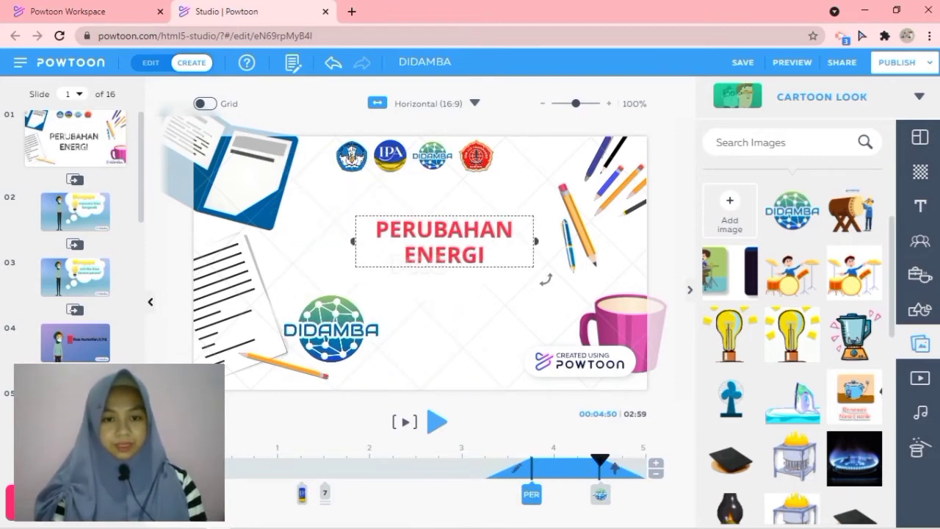
- Add an A to B motion to the DIDAMBA logo, ending at the slide's lower right with a smaller end size
{"action": "left_click", "coordinate": [332, 329]}
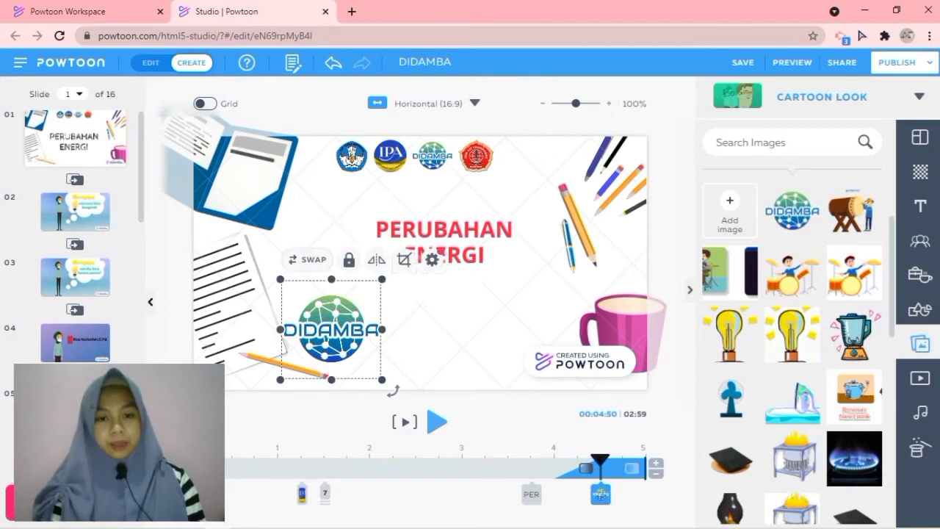
{"action": "left_click", "coordinate": [432, 259]}
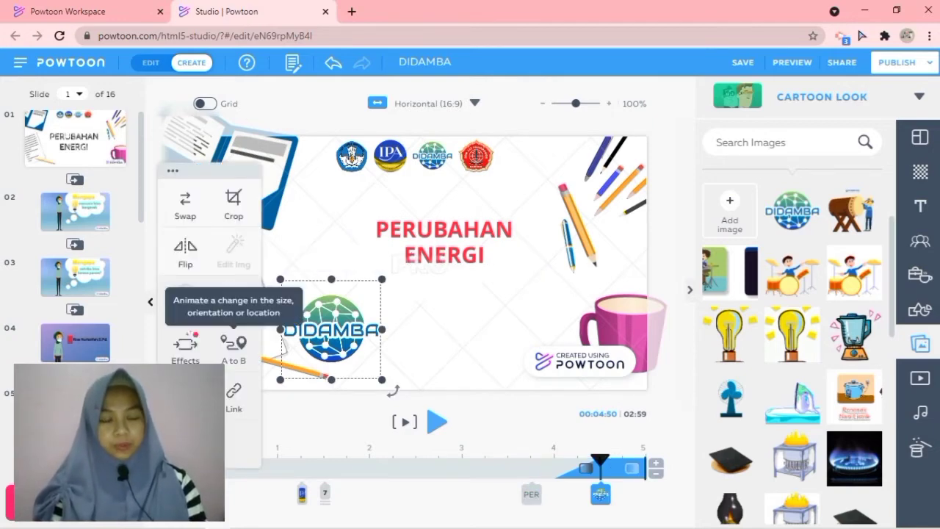
{"action": "left_click", "coordinate": [233, 344]}
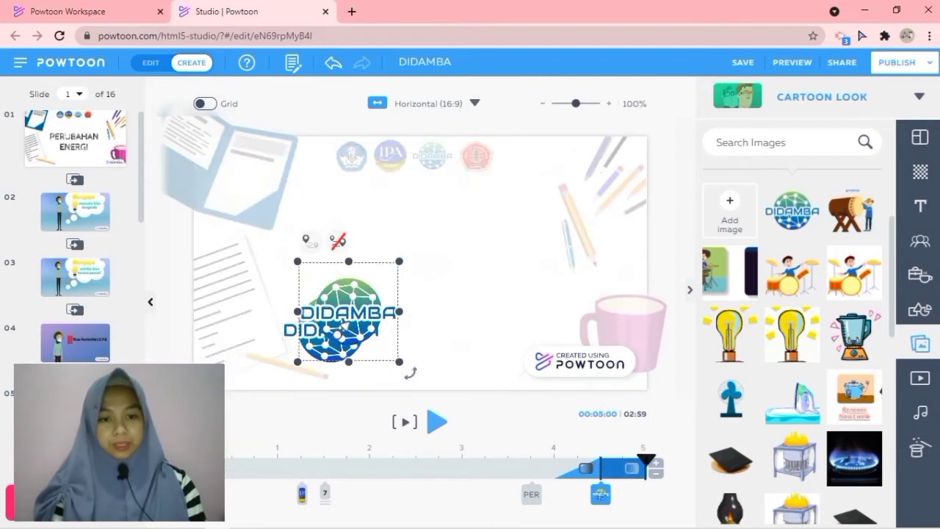
{"action": "left_click_drag", "start_coordinate": [342, 328], "coordinate": [483, 216]}
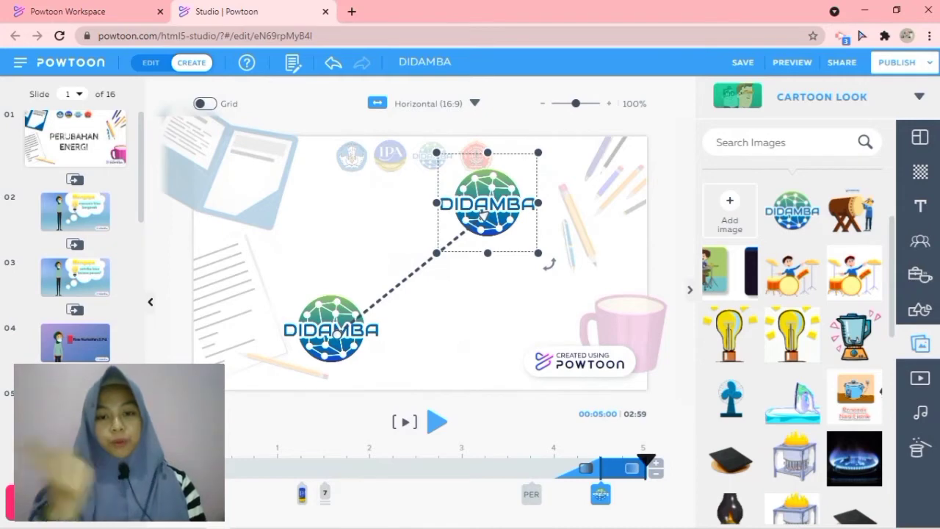
{"action": "left_click_drag", "start_coordinate": [483, 215], "coordinate": [531, 334]}
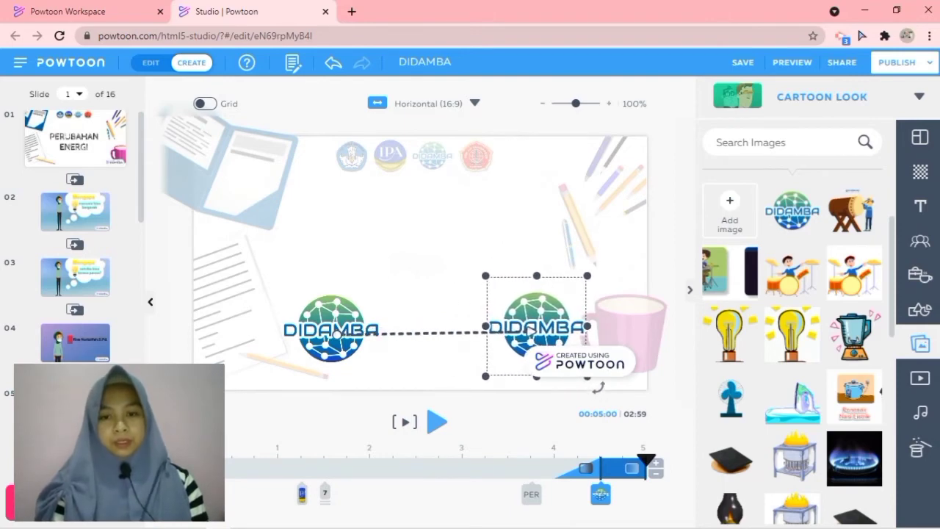
{"action": "left_click_drag", "start_coordinate": [587, 276], "coordinate": [556, 305]}
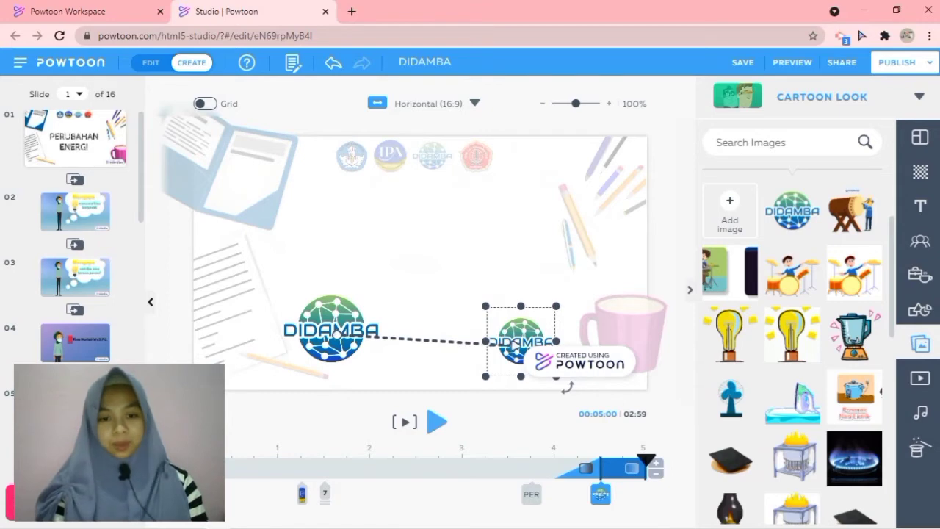
- Move the motion's start logo to the slide's upper left and enlarge it, and shift the end logo toward the lower centre
{"action": "left_click", "coordinate": [333, 330]}
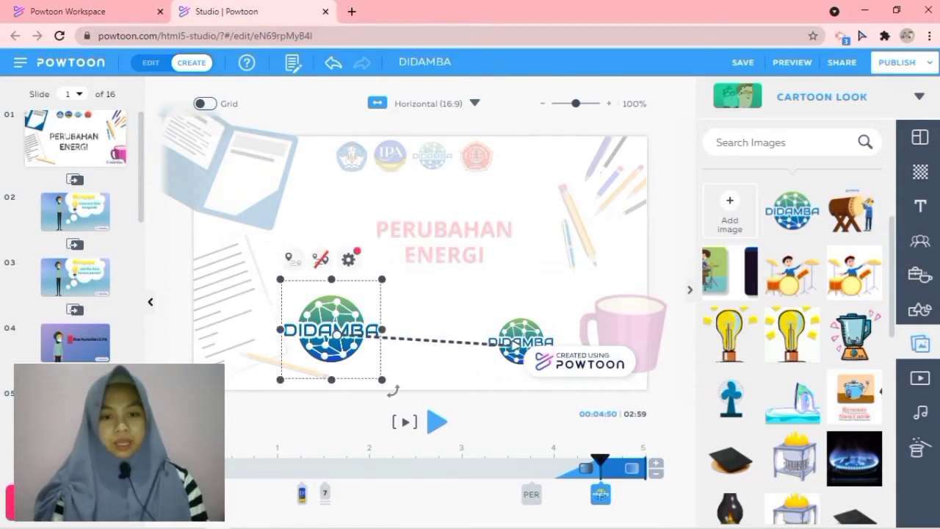
{"action": "left_click_drag", "start_coordinate": [381, 279], "coordinate": [352, 308]}
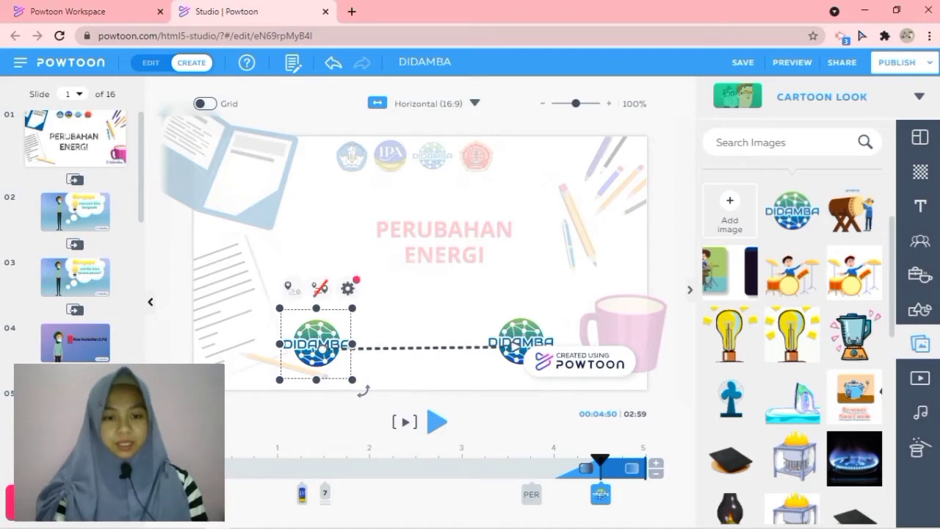
{"action": "left_click_drag", "start_coordinate": [315, 344], "coordinate": [255, 342]}
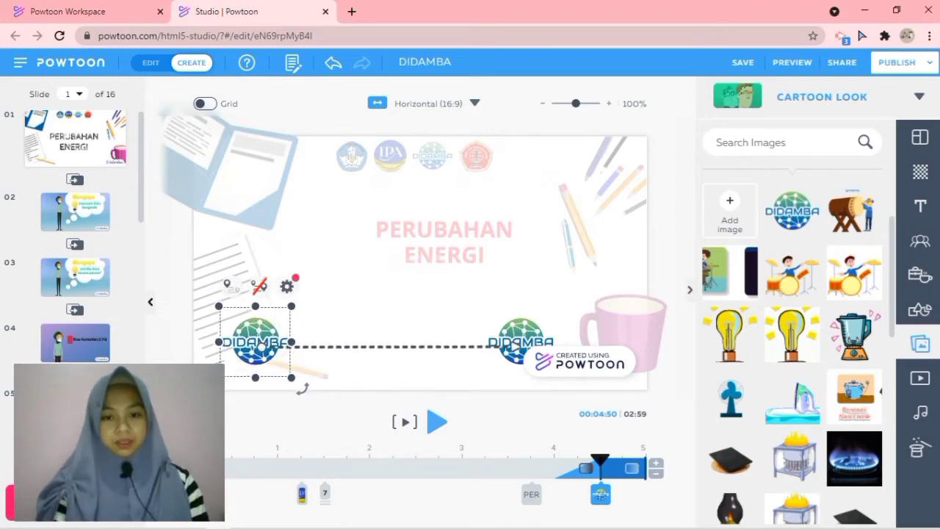
{"action": "left_click_drag", "start_coordinate": [514, 350], "coordinate": [476, 341]}
{"action": "left_click_drag", "start_coordinate": [255, 342], "coordinate": [240, 233]}
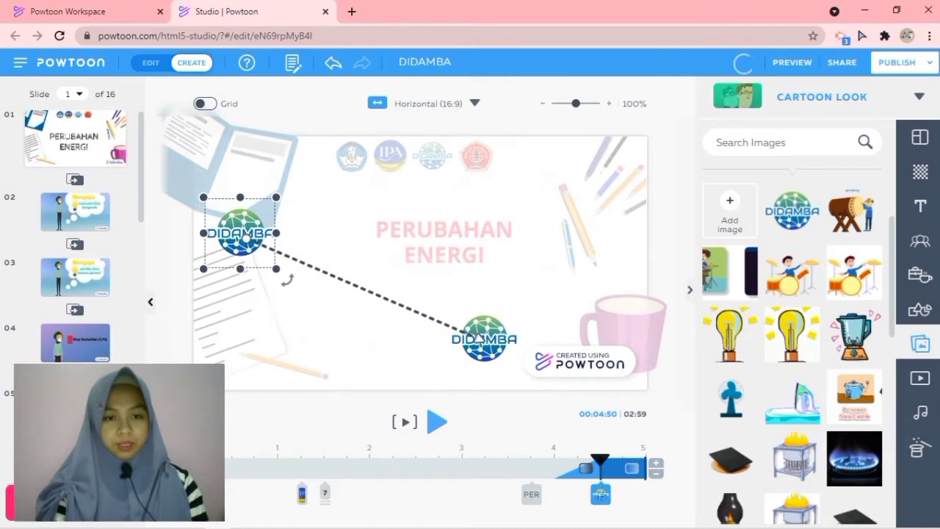
{"action": "left_click_drag", "start_coordinate": [277, 269], "coordinate": [334, 326]}
{"action": "left_click_drag", "start_coordinate": [478, 337], "coordinate": [453, 338]}
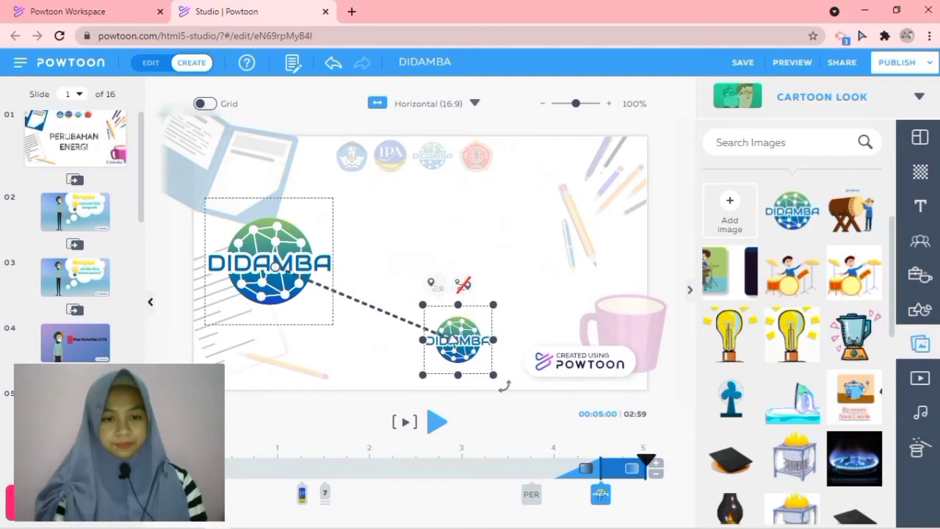
{"action": "left_click", "coordinate": [275, 267]}
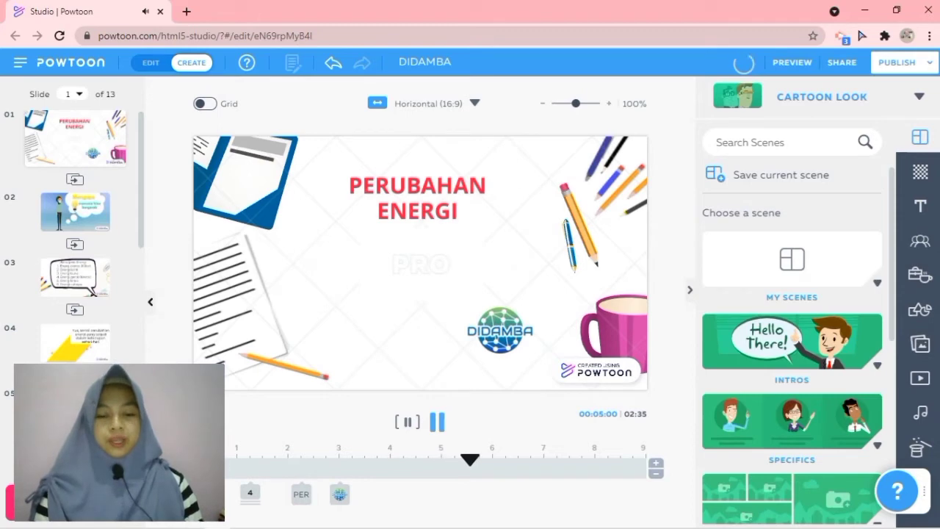
- Extend the DIDAMBA logo's A to B motion to about the 8.5-second mark and play slide 1 to preview it
{"action": "key", "text": "space"}
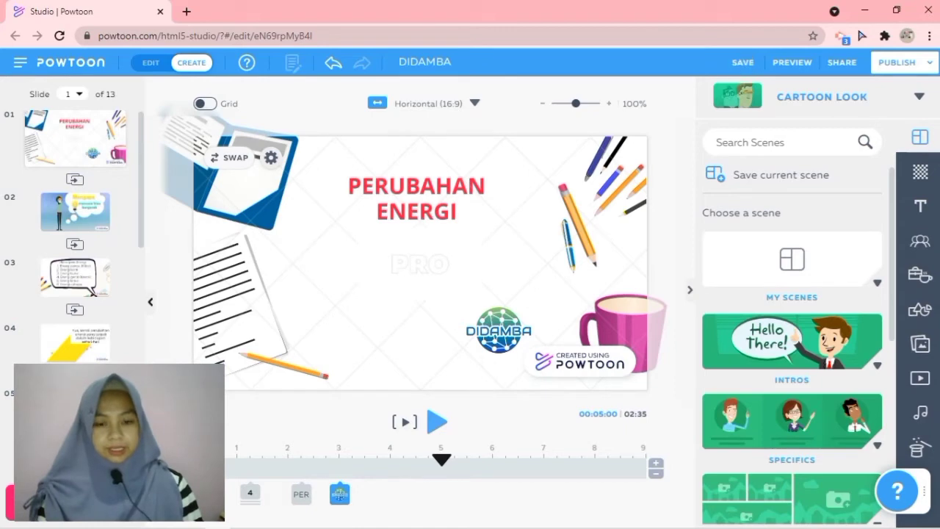
{"action": "left_click", "coordinate": [339, 494]}
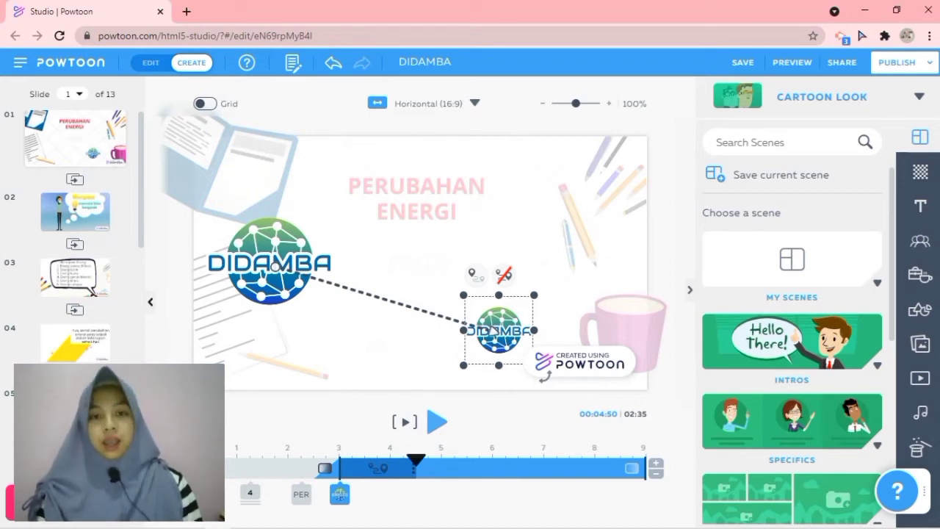
{"action": "left_click_drag", "start_coordinate": [415, 468], "coordinate": [620, 468]}
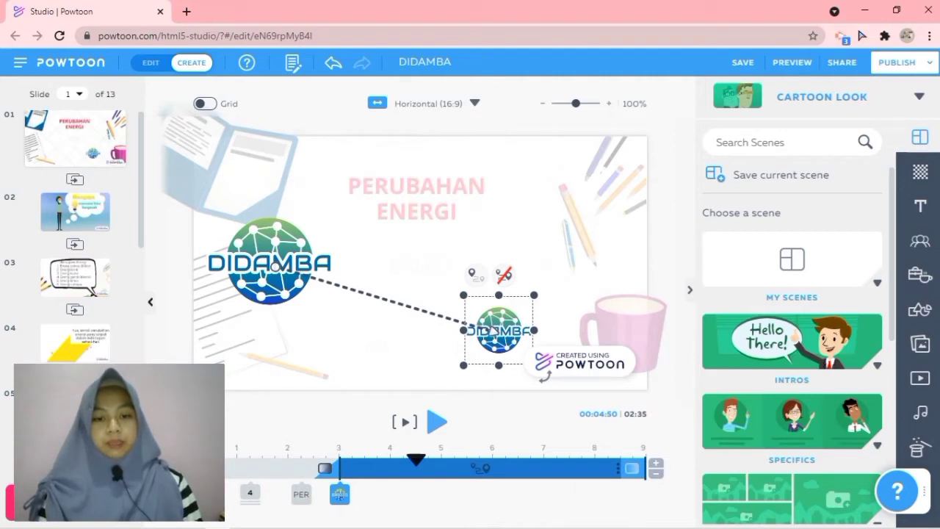
{"action": "left_click", "coordinate": [421, 294]}
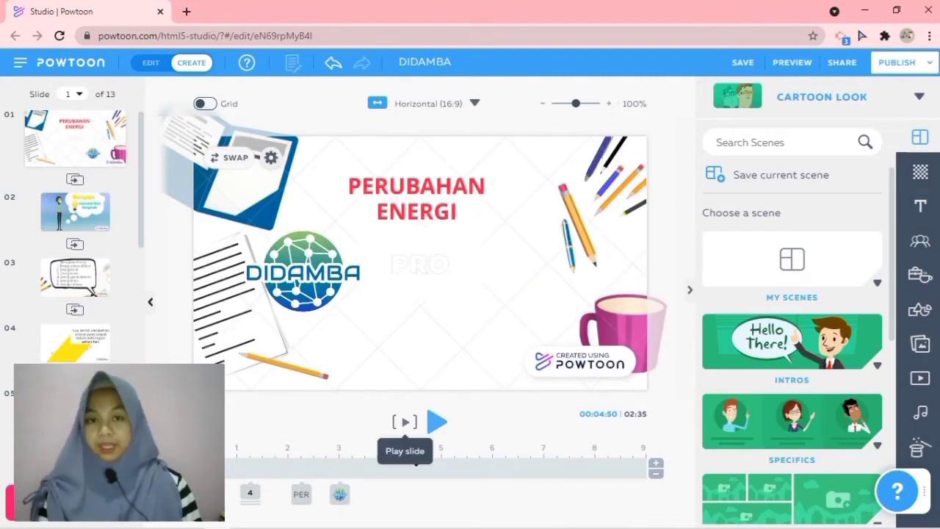
{"action": "left_click", "coordinate": [405, 422]}
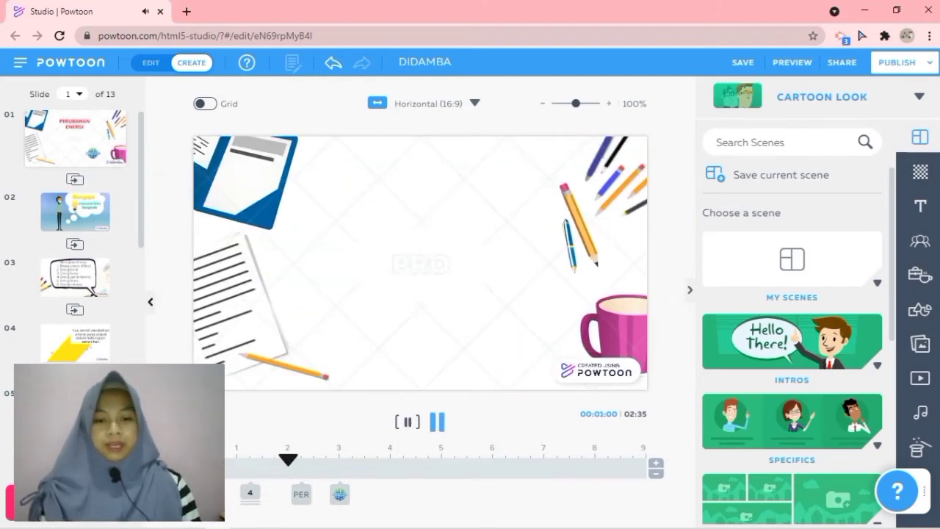
{"action": "key", "text": "space"}
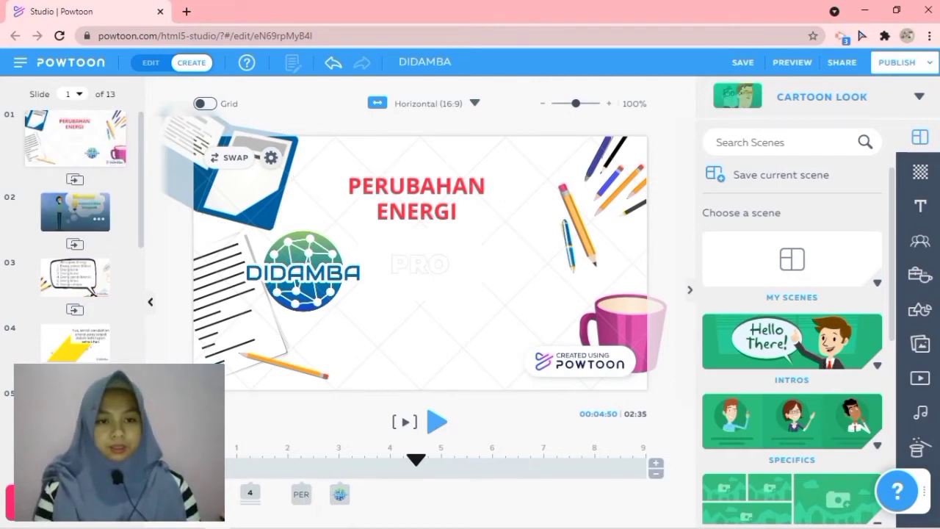
- Open slide 2, look through the Basic, Executive and Stylized slide transitions, and close the list without choosing one
{"action": "left_click", "coordinate": [75, 212]}
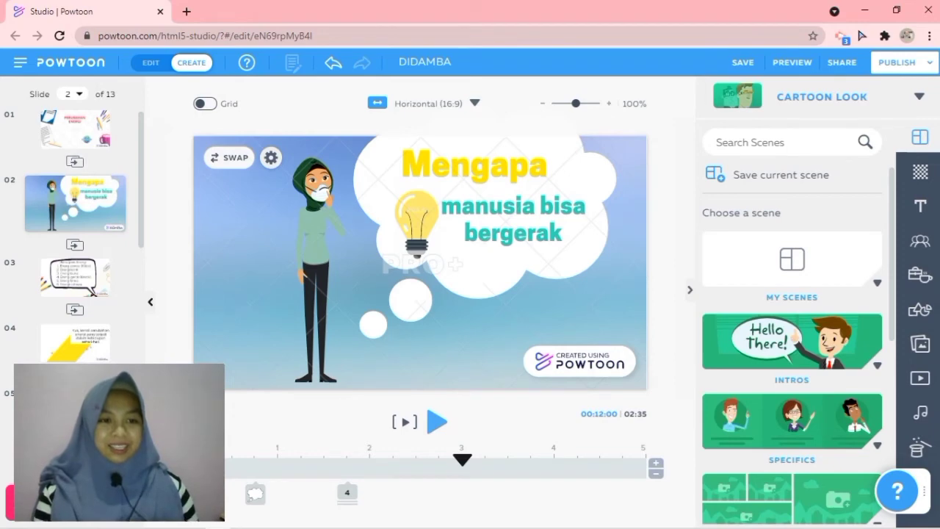
{"action": "left_click", "coordinate": [74, 161]}
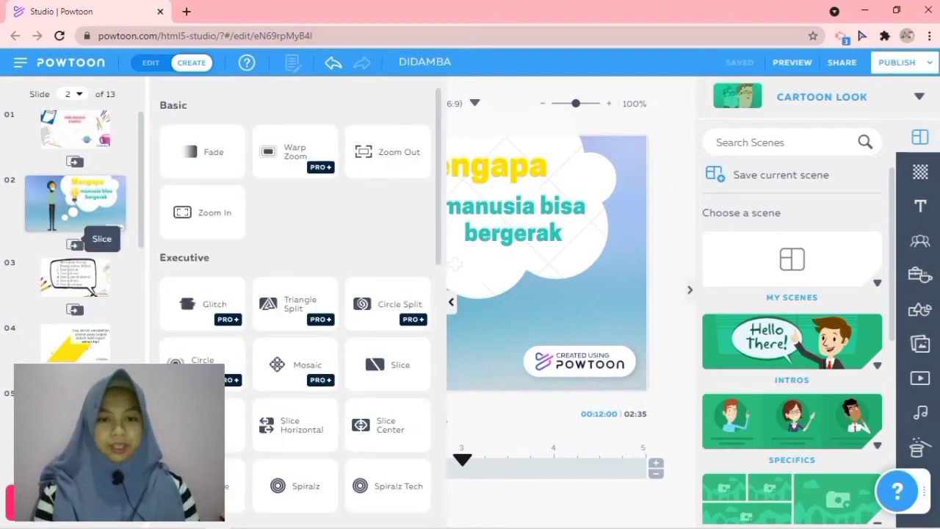
{"action": "scroll", "coordinate": [294, 294], "scroll_direction": "down", "scroll_amount": 3}
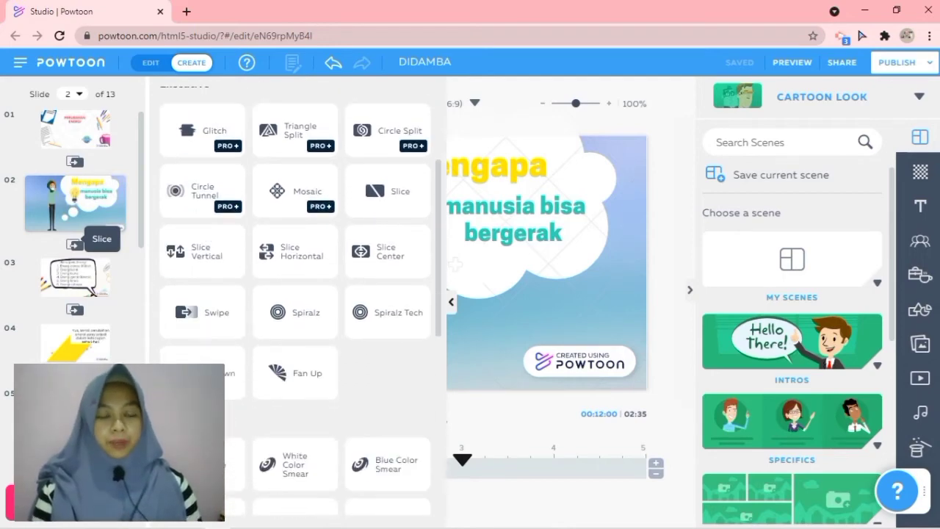
{"action": "scroll", "coordinate": [293, 294], "scroll_direction": "down", "scroll_amount": 2}
{"action": "scroll", "coordinate": [294, 293], "scroll_direction": "down", "scroll_amount": 2}
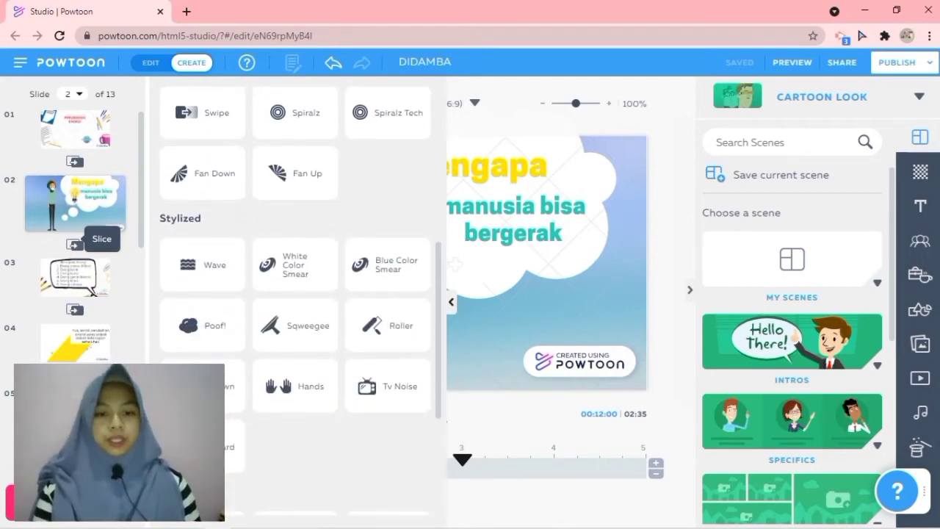
{"action": "scroll", "coordinate": [294, 294], "scroll_direction": "up", "scroll_amount": 4}
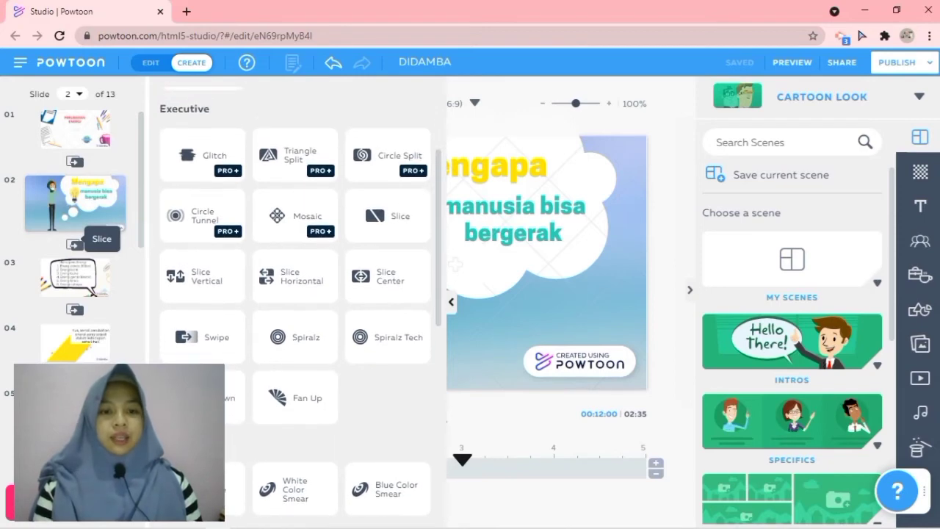
{"action": "scroll", "coordinate": [294, 293], "scroll_direction": "up", "scroll_amount": 2}
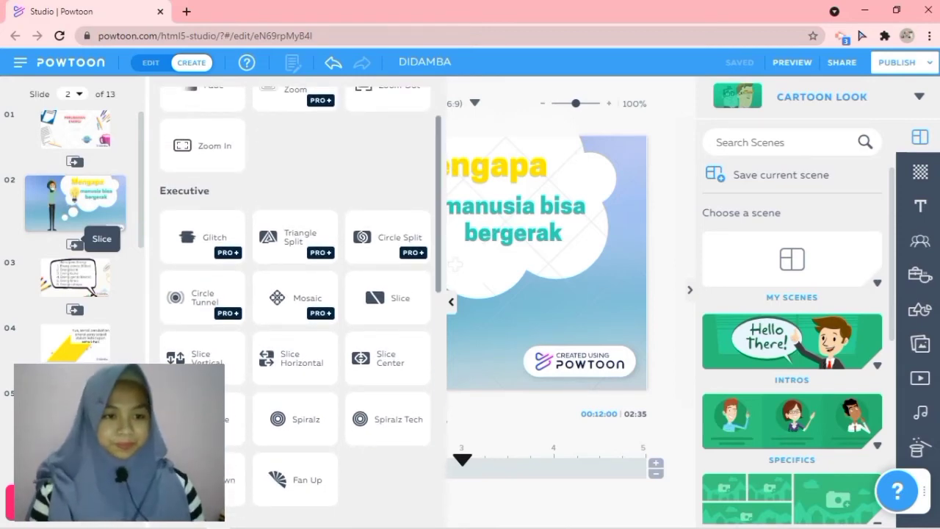
{"action": "left_click", "coordinate": [80, 200]}
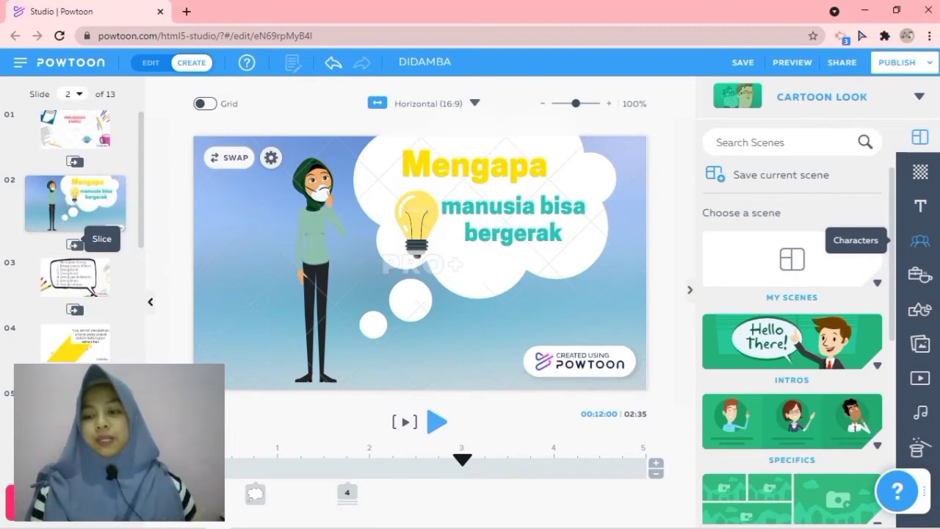
- Open the character library and remove the masked woman character from slide 2
{"action": "left_click", "coordinate": [920, 241]}
{"action": "key", "text": "ctrl+z"}
{"action": "scroll", "coordinate": [792, 345], "scroll_direction": "down", "scroll_amount": 3}
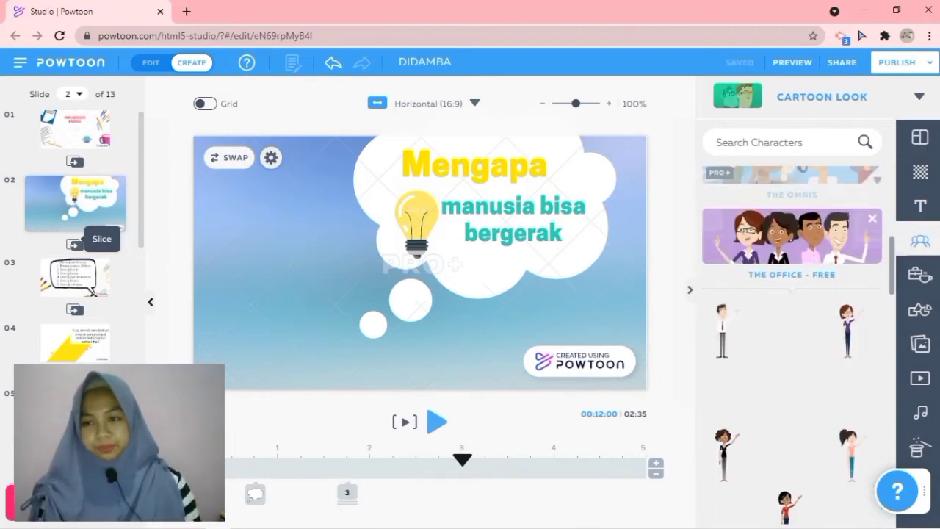
{"action": "scroll", "coordinate": [792, 345], "scroll_direction": "up", "scroll_amount": 5}
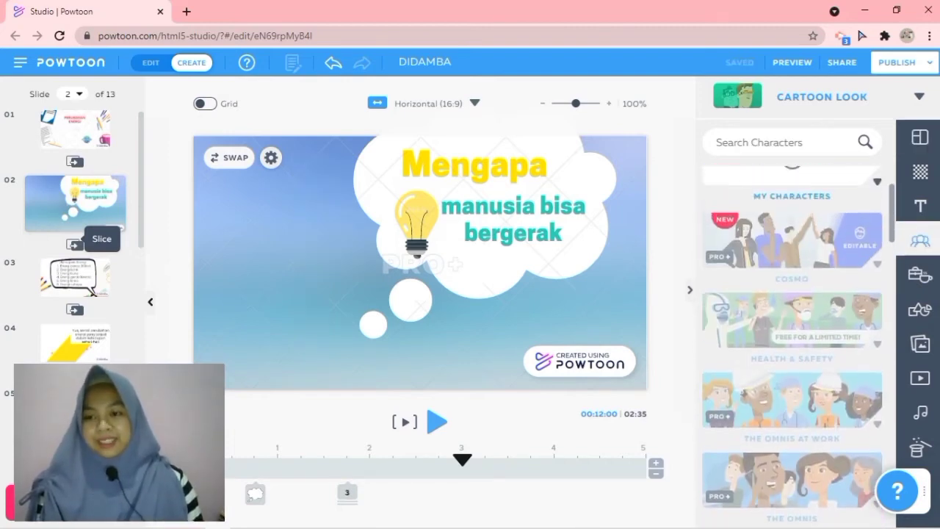
- Add the hijab-wearing woman from The Office - Free characters and place her beside the thought cloud on slide 2
{"action": "scroll", "coordinate": [792, 346], "scroll_direction": "down", "scroll_amount": 3}
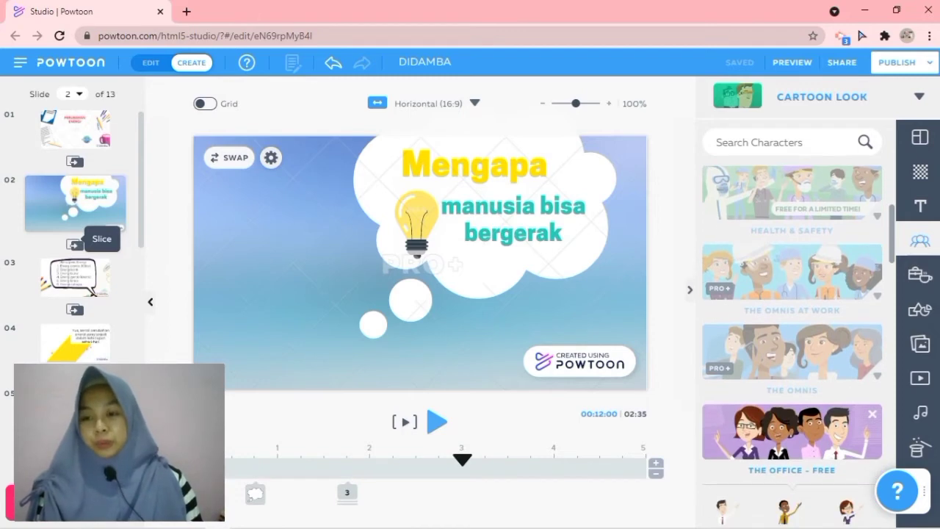
{"action": "scroll", "coordinate": [792, 330], "scroll_direction": "down", "scroll_amount": 2}
{"action": "scroll", "coordinate": [792, 329], "scroll_direction": "down", "scroll_amount": 1}
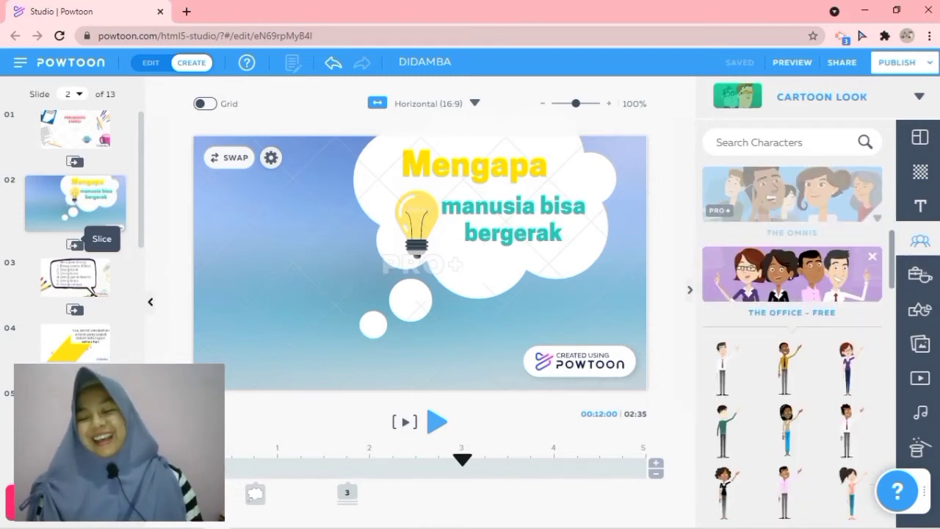
{"action": "scroll", "coordinate": [792, 329], "scroll_direction": "up", "scroll_amount": 1}
{"action": "scroll", "coordinate": [792, 329], "scroll_direction": "up", "scroll_amount": 3}
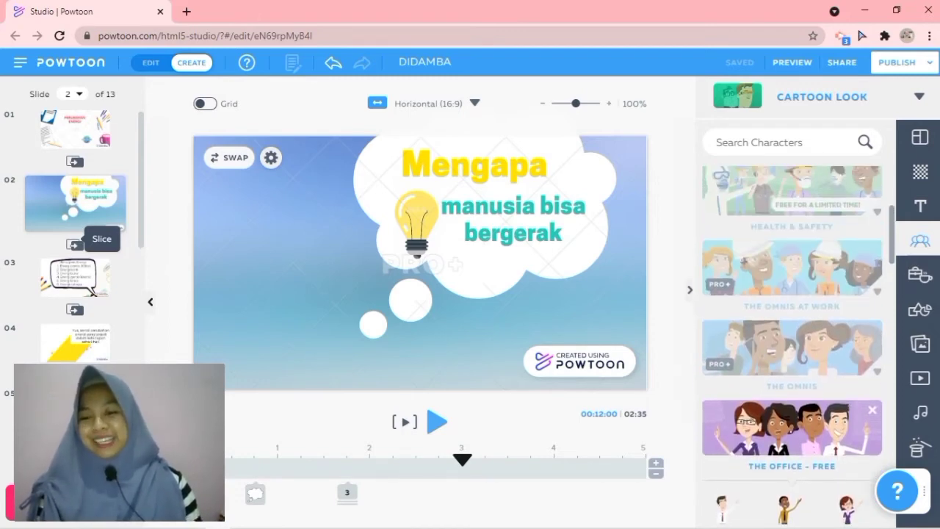
{"action": "scroll", "coordinate": [792, 330], "scroll_direction": "down", "scroll_amount": 3}
{"action": "scroll", "coordinate": [792, 329], "scroll_direction": "down", "scroll_amount": 5}
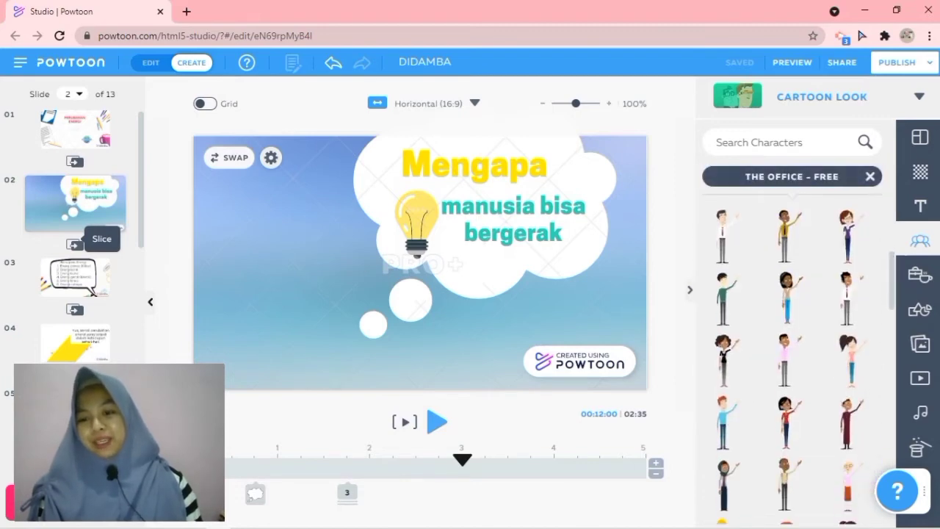
{"action": "scroll", "coordinate": [792, 329], "scroll_direction": "up", "scroll_amount": 3}
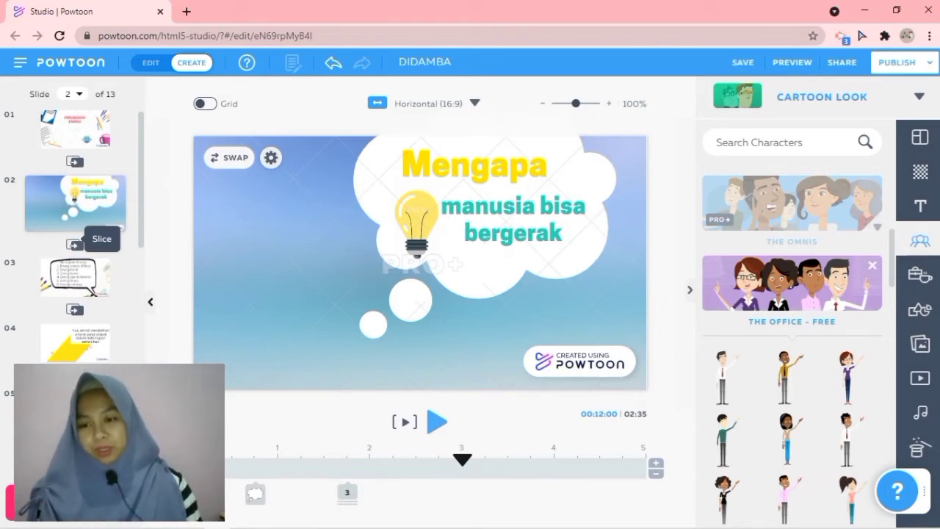
{"action": "scroll", "coordinate": [793, 346], "scroll_direction": "down", "scroll_amount": 3}
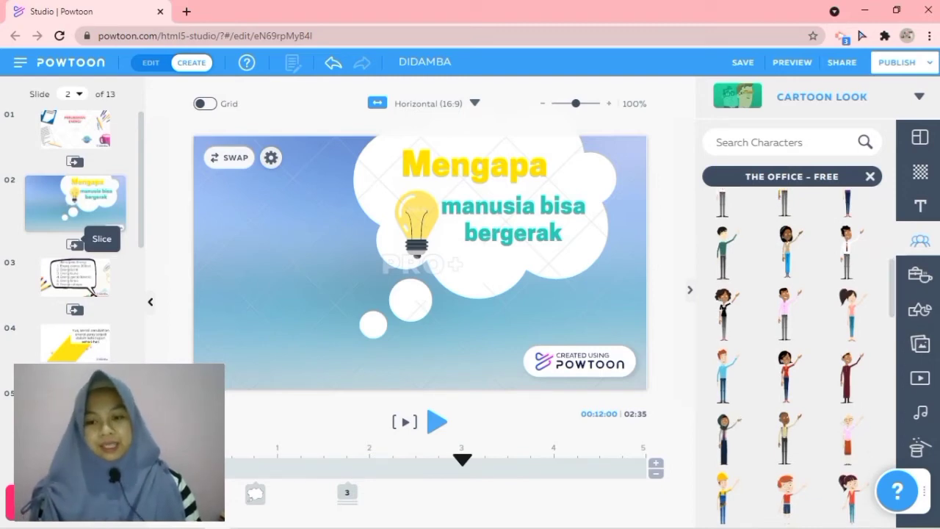
{"action": "left_click", "coordinate": [723, 439]}
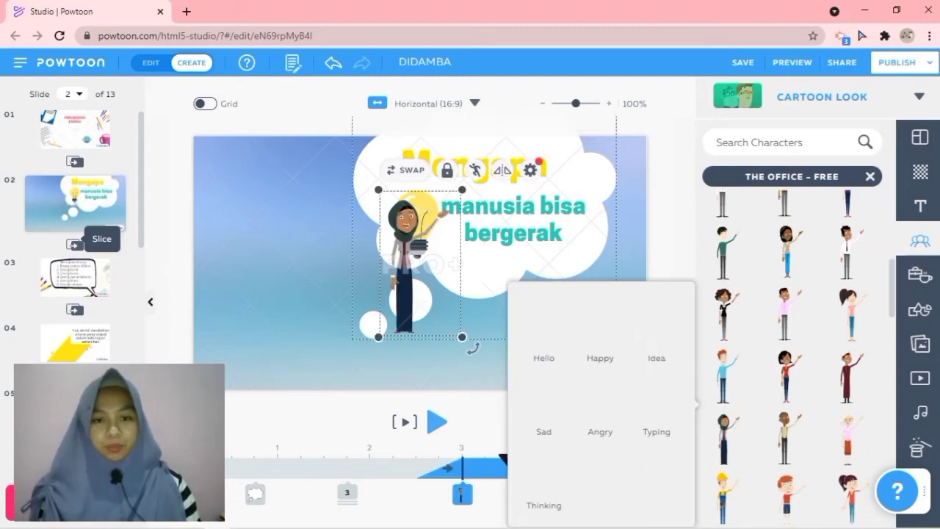
{"action": "left_click_drag", "start_coordinate": [420, 261], "coordinate": [305, 257]}
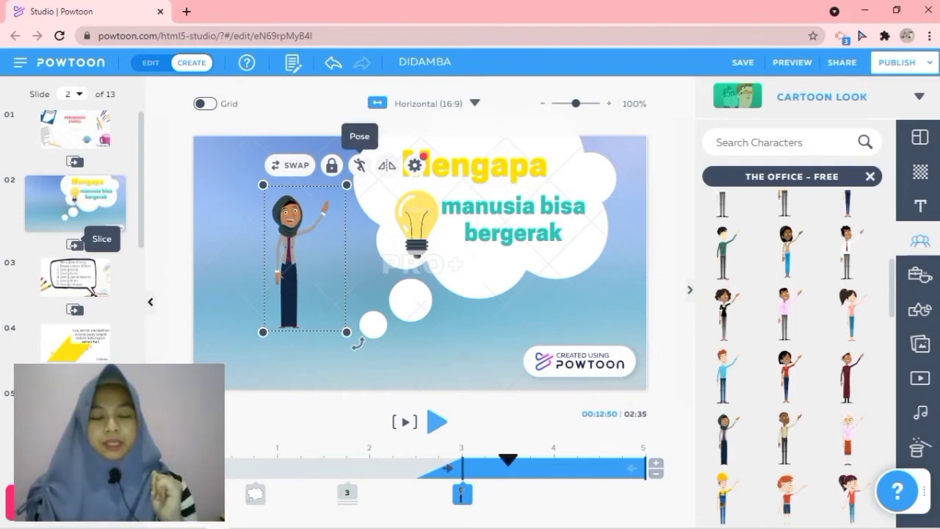
- Change the hijab-wearing character to the Idea pose and enlarge her until her legs run past the slide's lower edge
{"action": "left_click", "coordinate": [360, 165]}
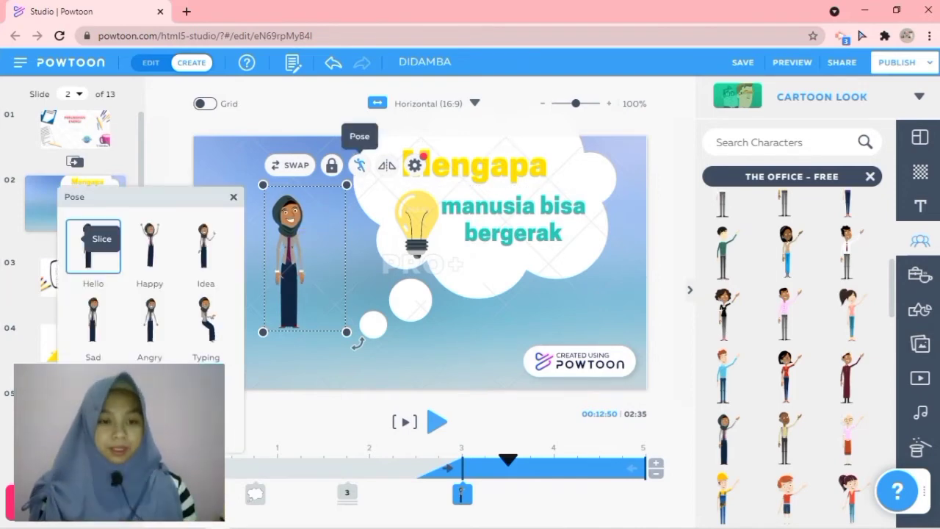
{"action": "left_click", "coordinate": [89, 243]}
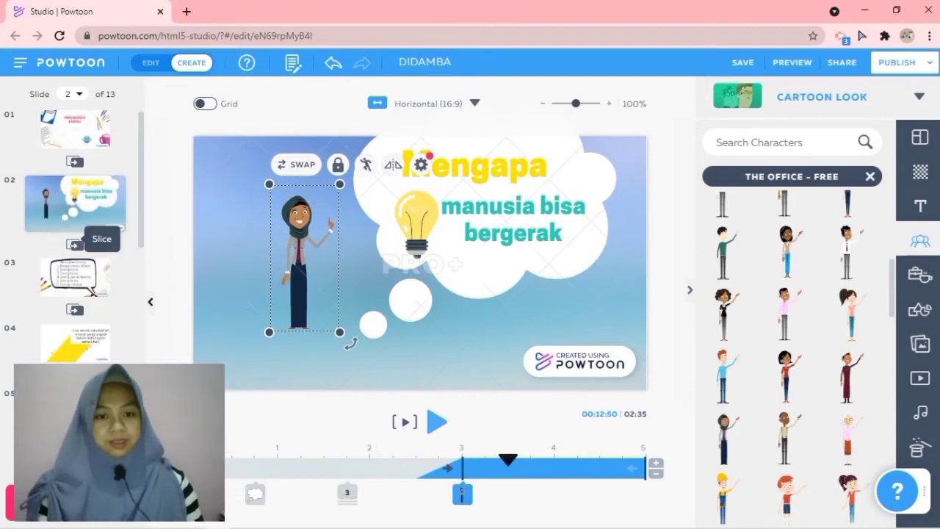
{"action": "left_click_drag", "start_coordinate": [352, 343], "coordinate": [366, 439]}
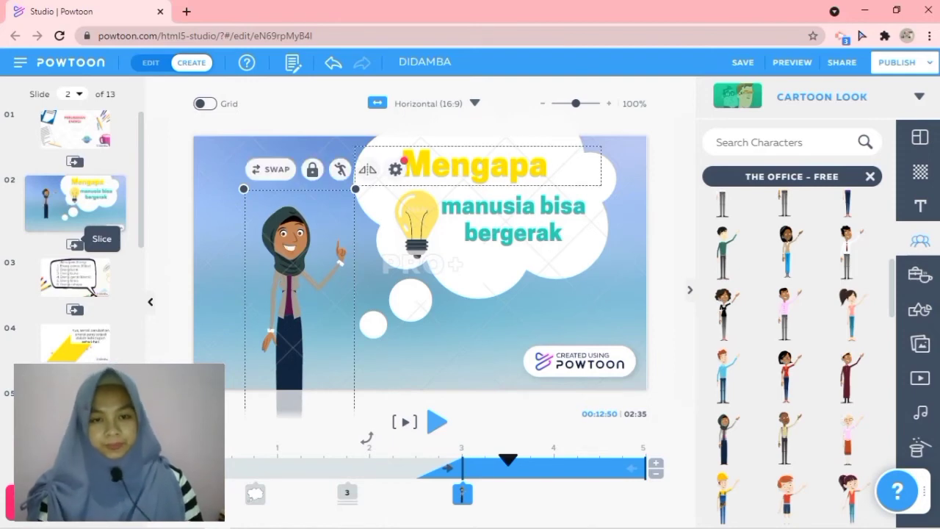
- Set the character's enter effect to the Hand 01 drawing animation and deselect her
{"action": "left_click", "coordinate": [395, 169]}
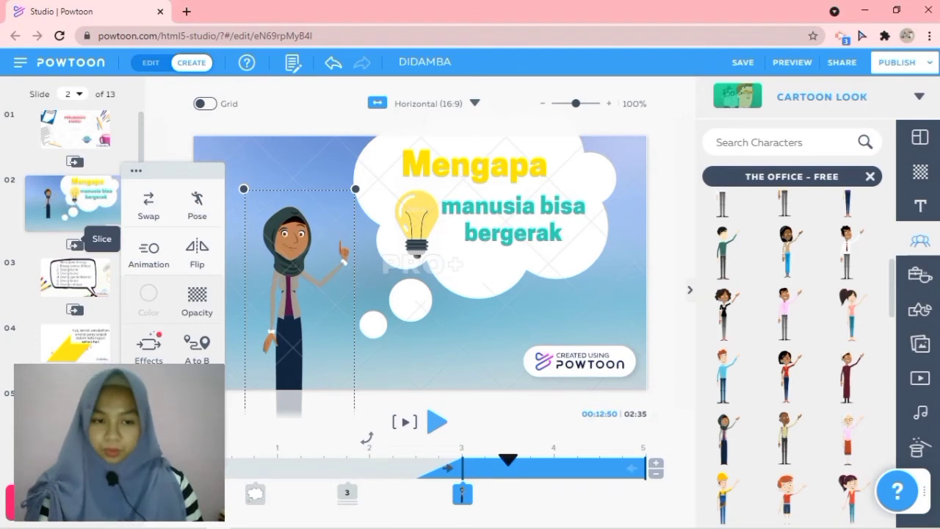
{"action": "left_click", "coordinate": [149, 254]}
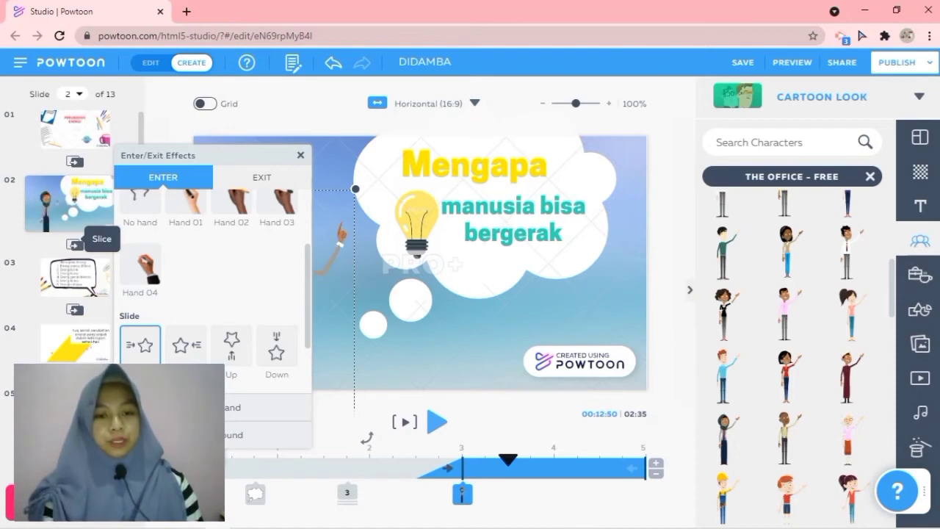
{"action": "scroll", "coordinate": [215, 287], "scroll_direction": "up", "scroll_amount": 1}
{"action": "scroll", "coordinate": [213, 287], "scroll_direction": "down", "scroll_amount": 2}
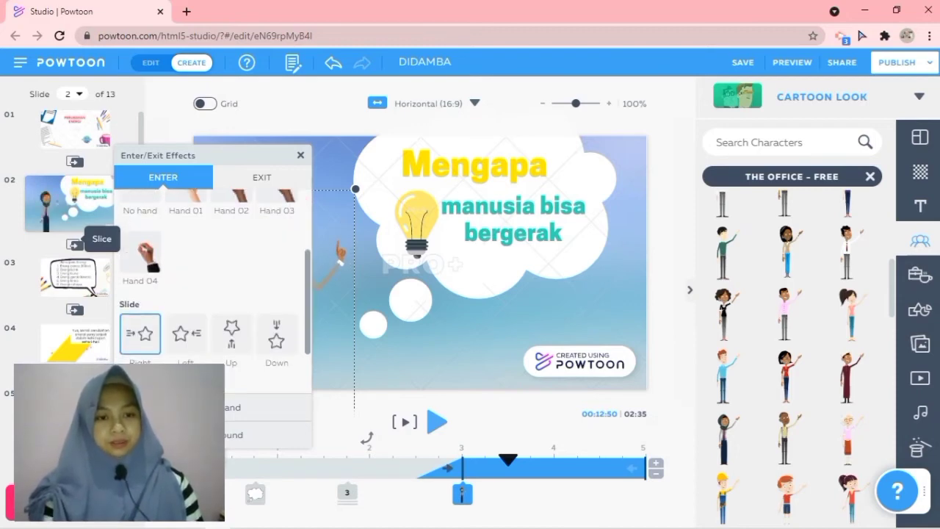
{"action": "scroll", "coordinate": [213, 286], "scroll_direction": "up", "scroll_amount": 3}
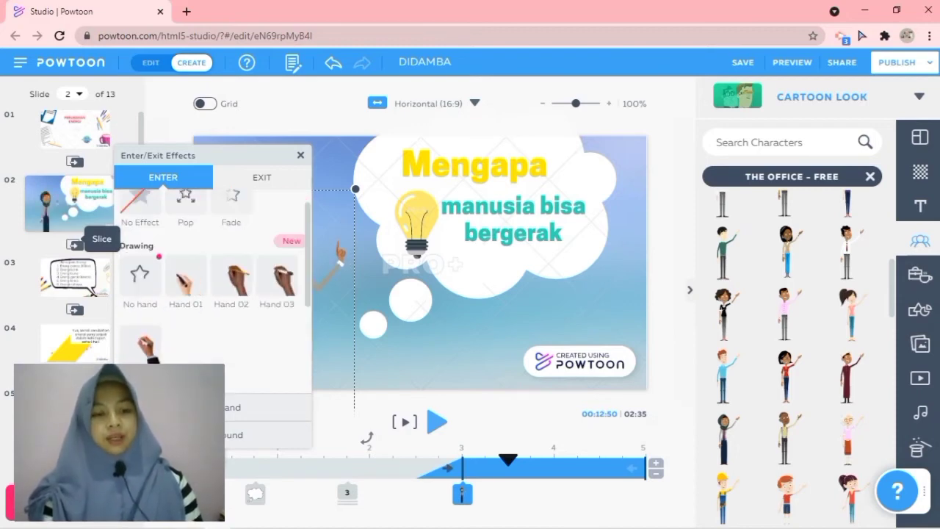
{"action": "left_click", "coordinate": [185, 277]}
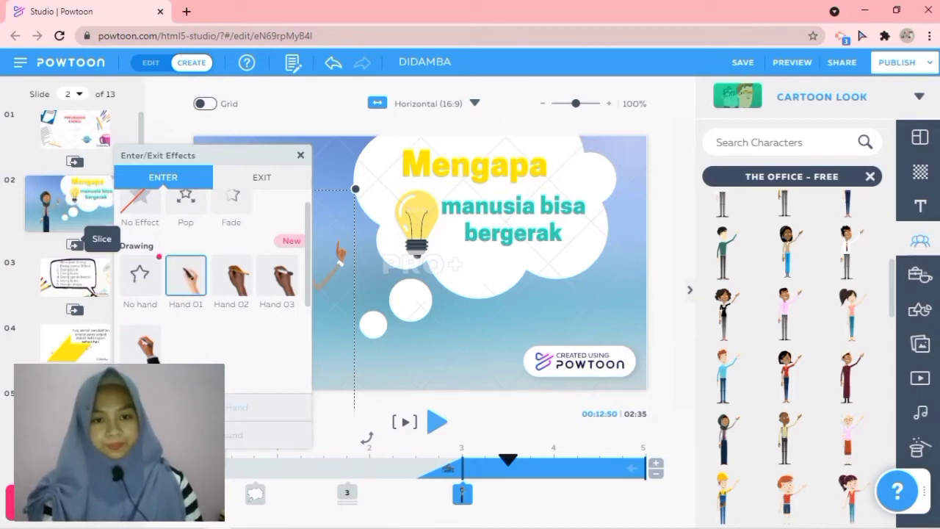
{"action": "left_click", "coordinate": [477, 335]}
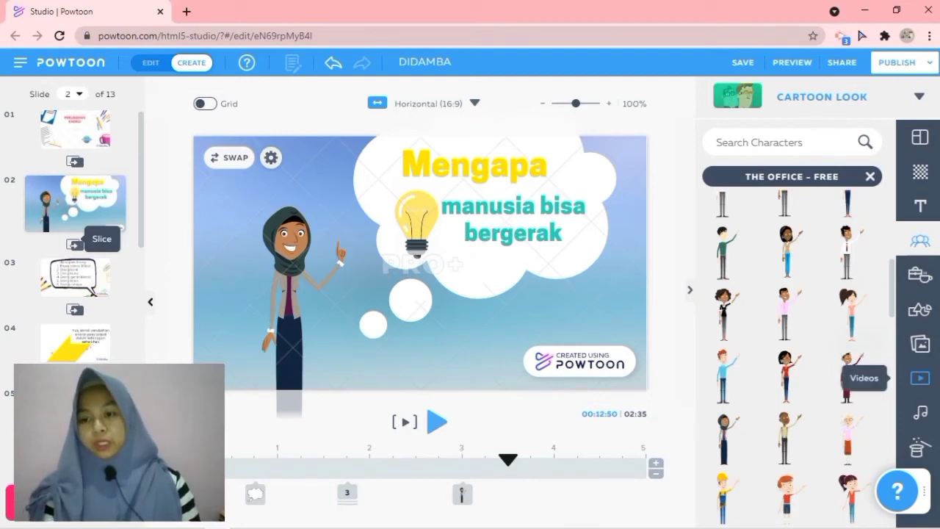
- Look at the video library's sources, then at the sound library
{"action": "left_click", "coordinate": [920, 377]}
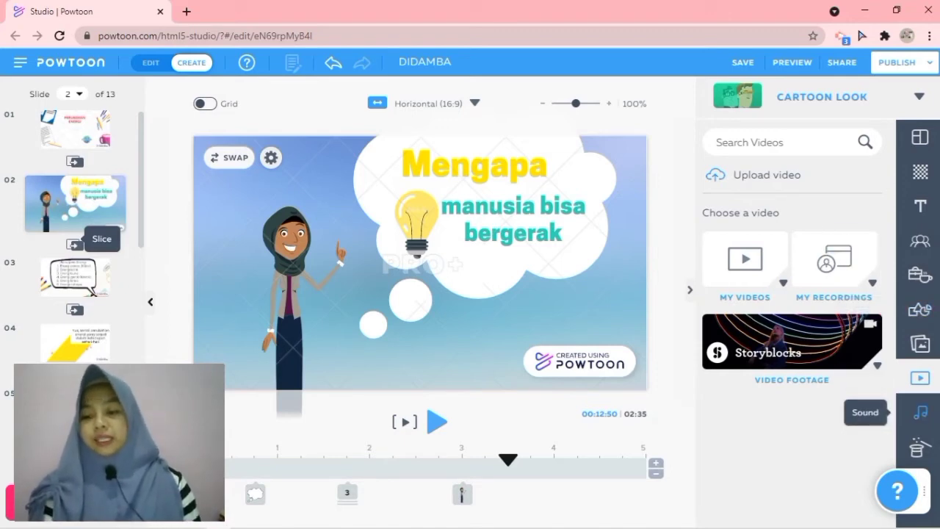
{"action": "left_click", "coordinate": [921, 412]}
- Enlarge the Idea-pose character past the slide's lower edge and give her the Drawing Hand 01 enter effect
{"action": "left_click", "coordinate": [324, 309]}
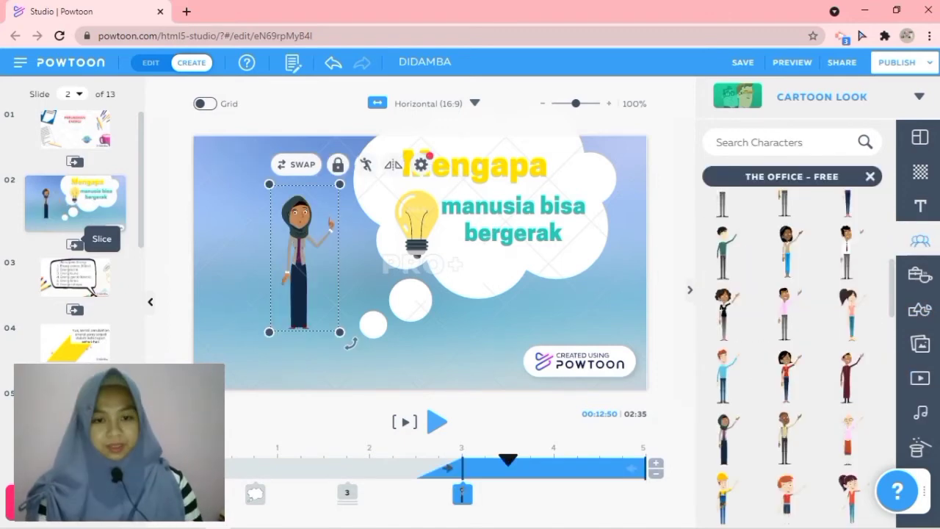
{"action": "left_click_drag", "start_coordinate": [339, 332], "coordinate": [366, 439]}
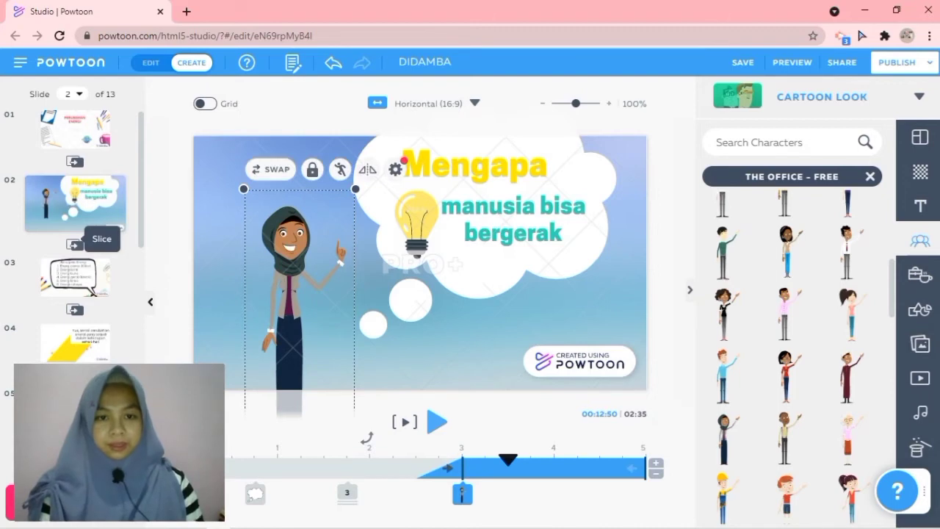
{"action": "left_click", "coordinate": [395, 169]}
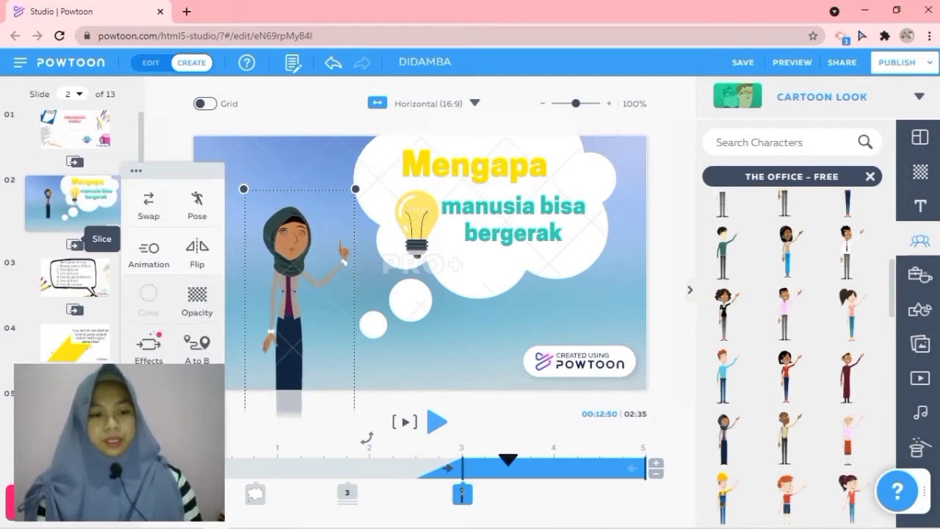
{"action": "left_click", "coordinate": [148, 343]}
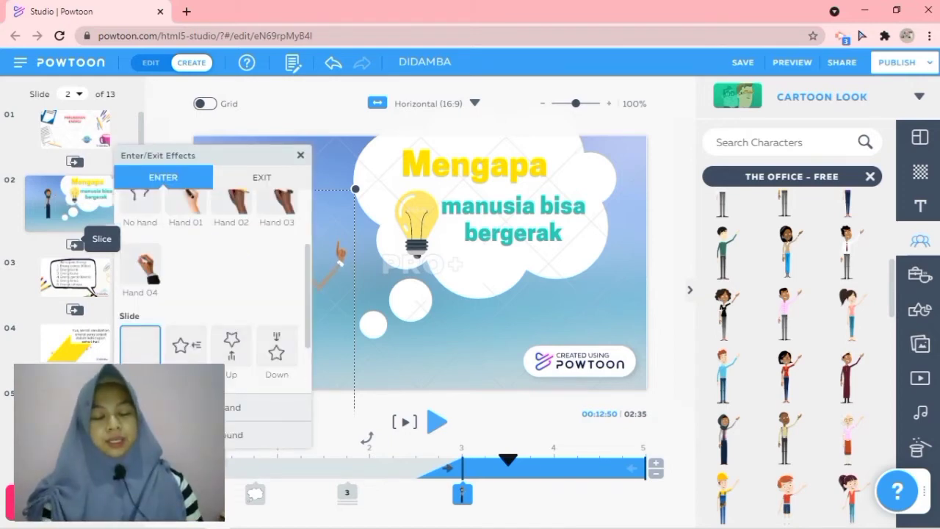
{"action": "left_click_drag", "start_coordinate": [308, 296], "coordinate": [307, 255]}
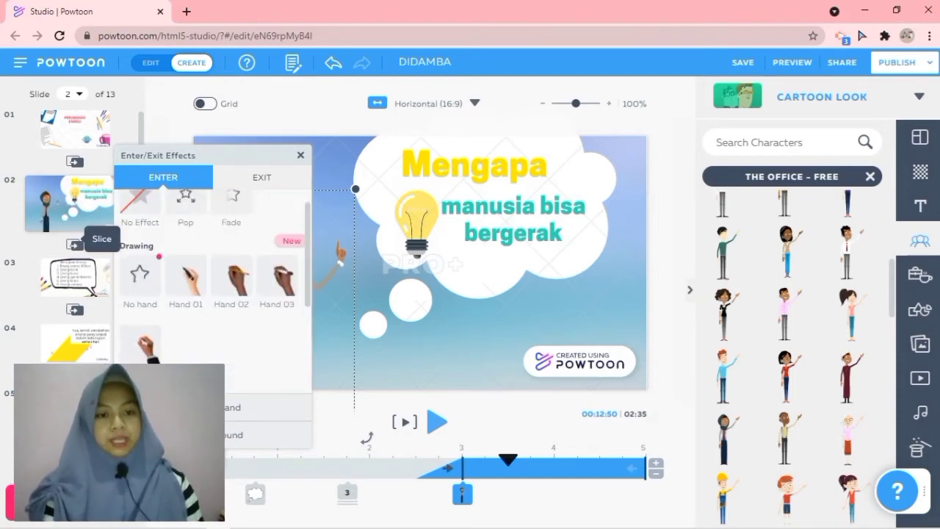
{"action": "left_click", "coordinate": [186, 278]}
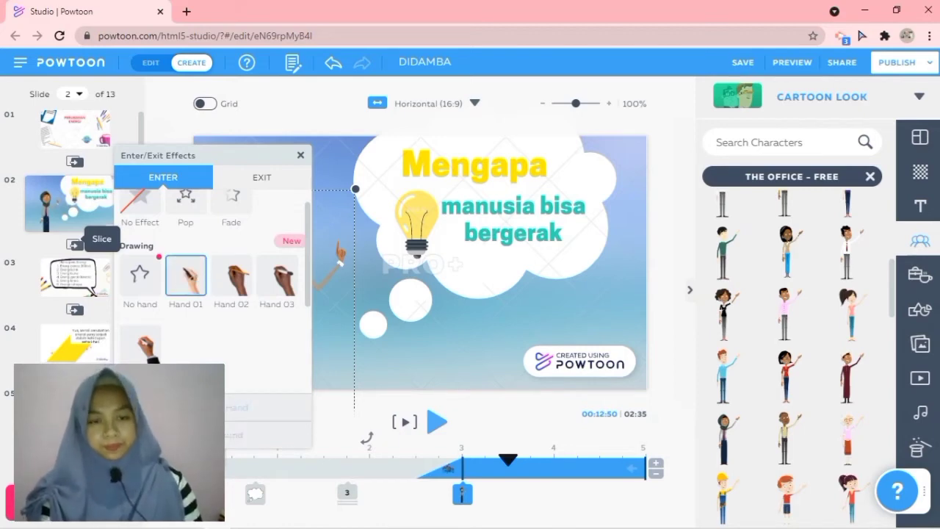
{"action": "left_click", "coordinate": [411, 360]}
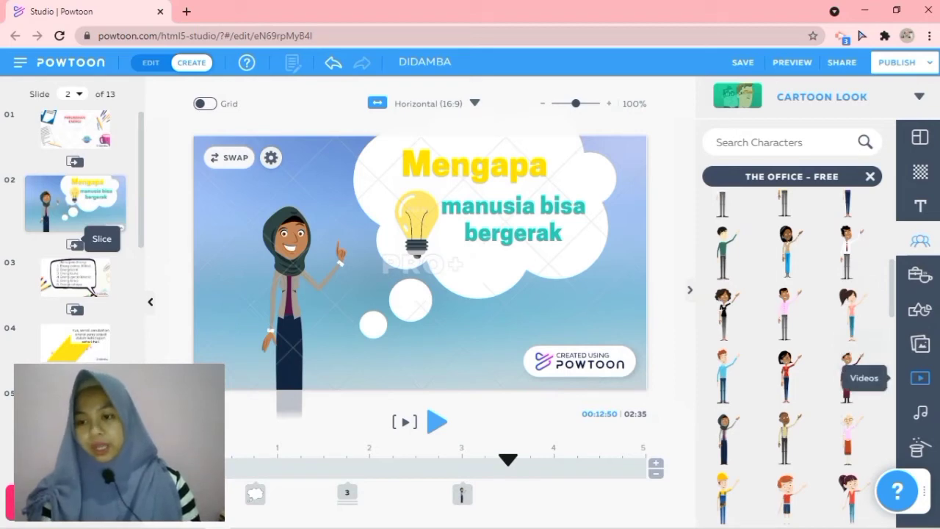
- Look over the video library's sources, then examine the Happy tracks among the free sounds
{"action": "left_click", "coordinate": [920, 378]}
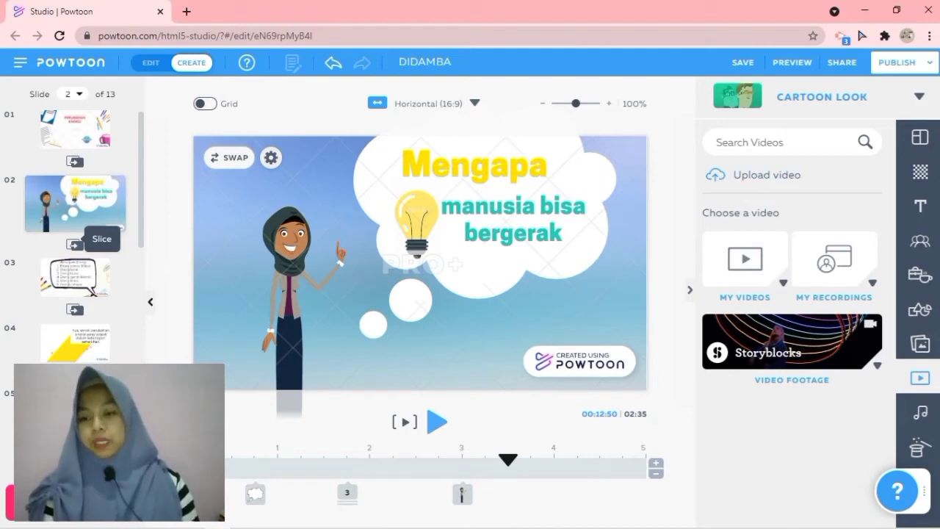
{"action": "left_click", "coordinate": [920, 413]}
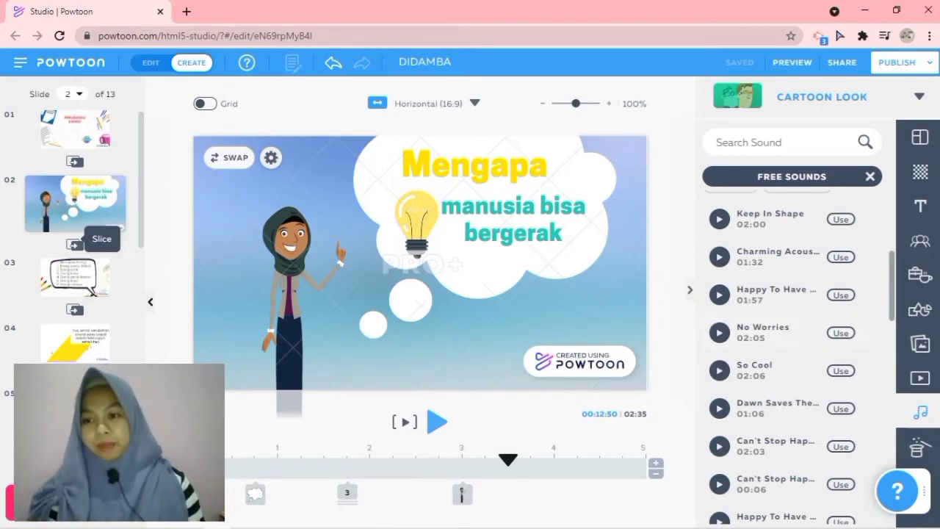
{"action": "left_click_drag", "start_coordinate": [892, 290], "coordinate": [892, 217]}
{"action": "scroll", "coordinate": [792, 330], "scroll_direction": "down", "scroll_amount": 2}
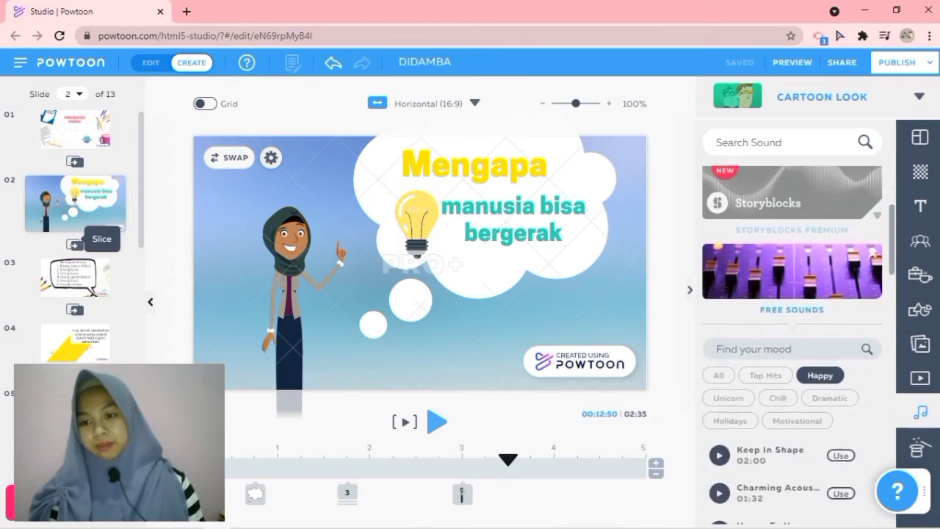
{"action": "scroll", "coordinate": [792, 330], "scroll_direction": "down", "scroll_amount": 2}
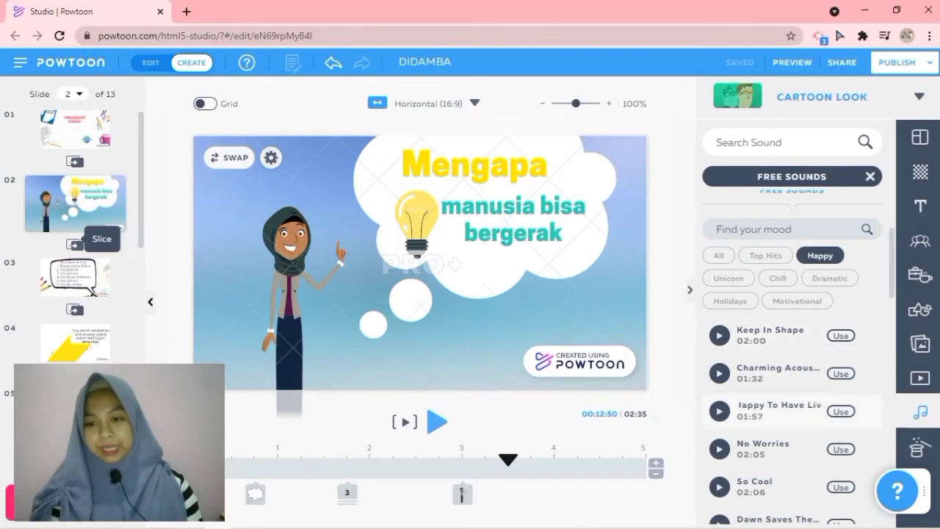
- Preview Keep In Shape and Charming Acoustic, use Charming Acoustic for the entire Powtoon, and delete slide 2's 1.mp3 voiceover
{"action": "left_click", "coordinate": [719, 335]}
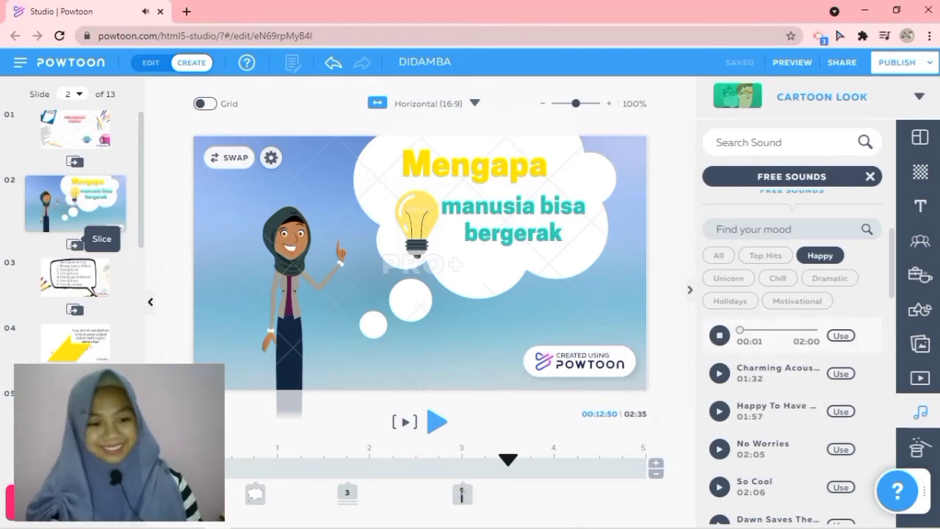
{"action": "left_click", "coordinate": [719, 373]}
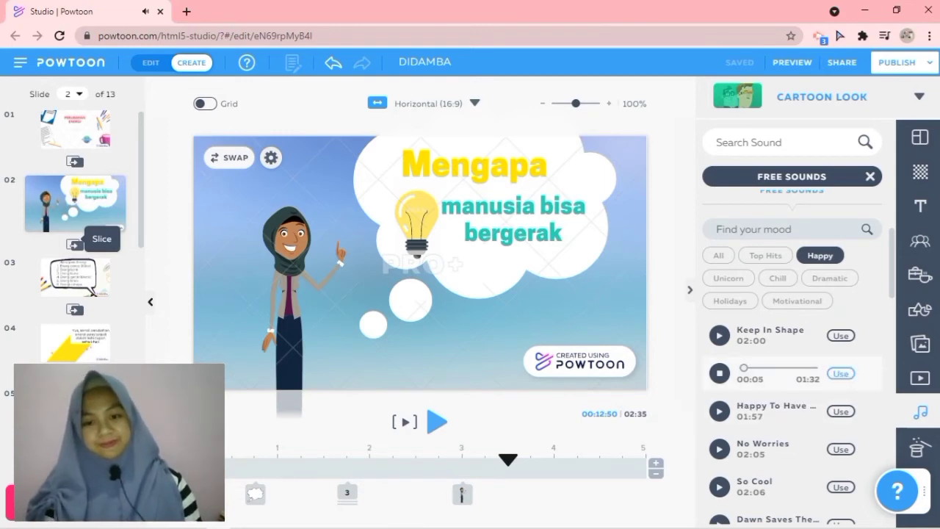
{"action": "left_click", "coordinate": [840, 373]}
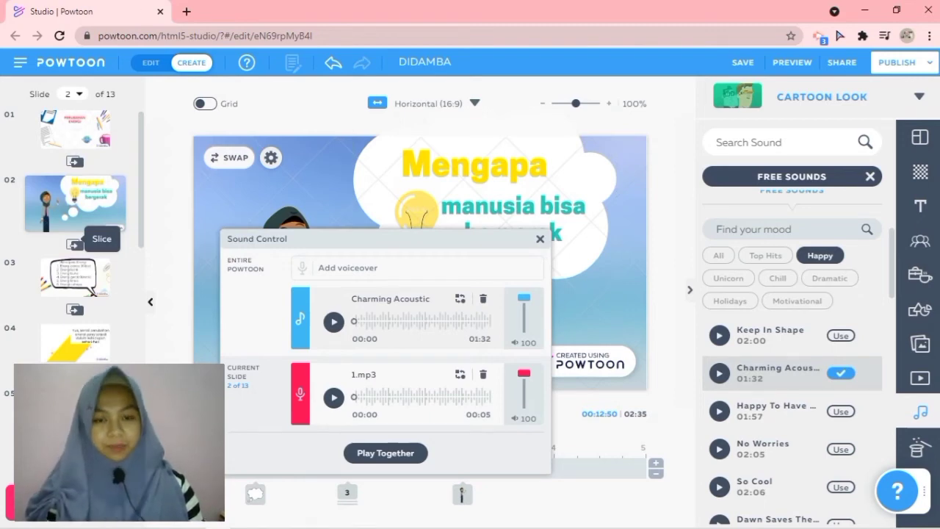
{"action": "left_click", "coordinate": [483, 374]}
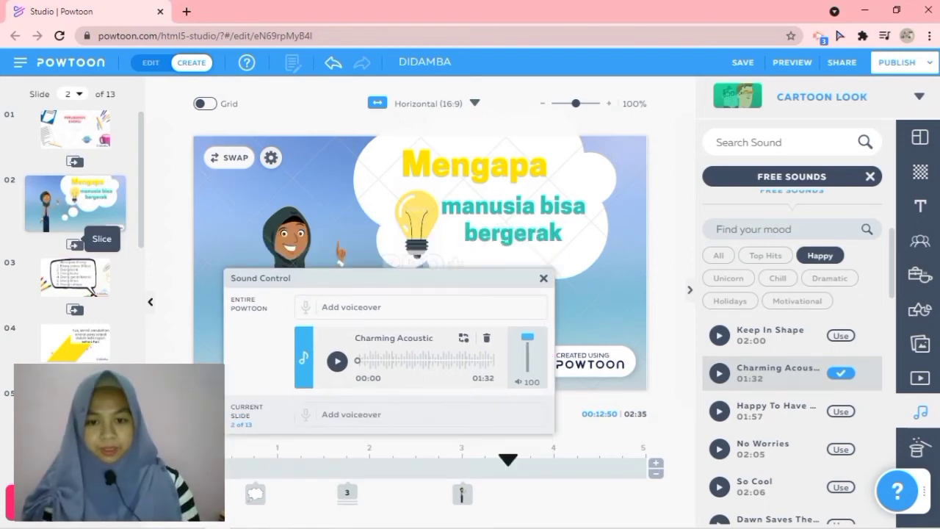
- Lower the Charming Acoustic music volume to 28 and play slide 2 from the current time to hear it
{"action": "left_click_drag", "start_coordinate": [527, 337], "coordinate": [527, 356]}
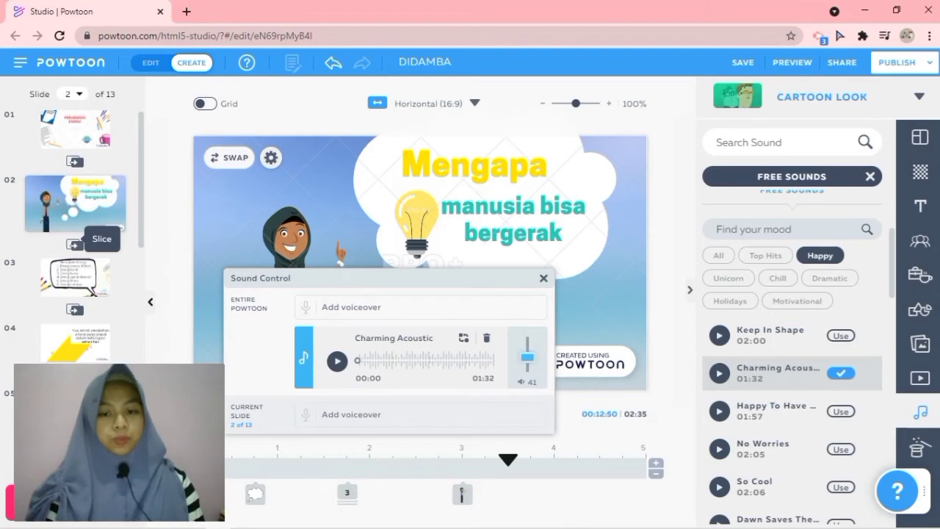
{"action": "left_click_drag", "start_coordinate": [527, 357], "coordinate": [527, 361]}
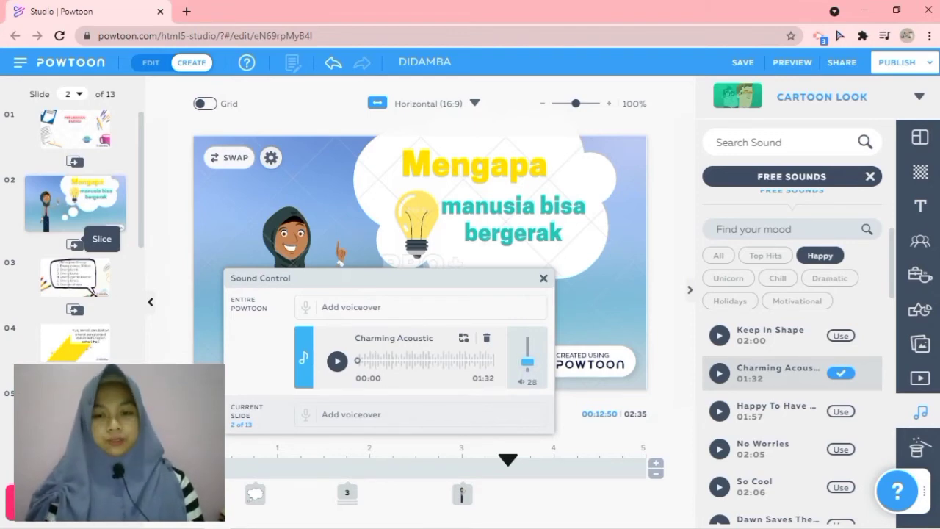
{"action": "left_click", "coordinate": [544, 279]}
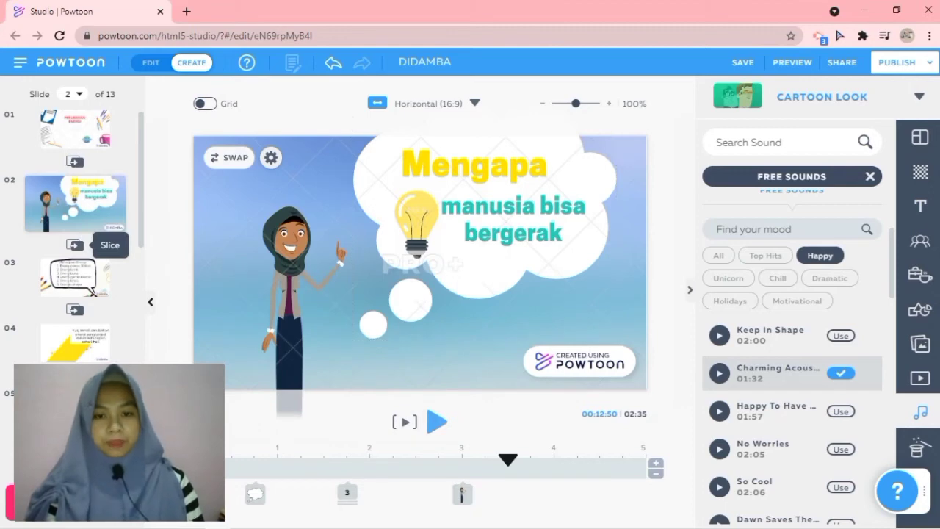
{"action": "left_click", "coordinate": [438, 422]}
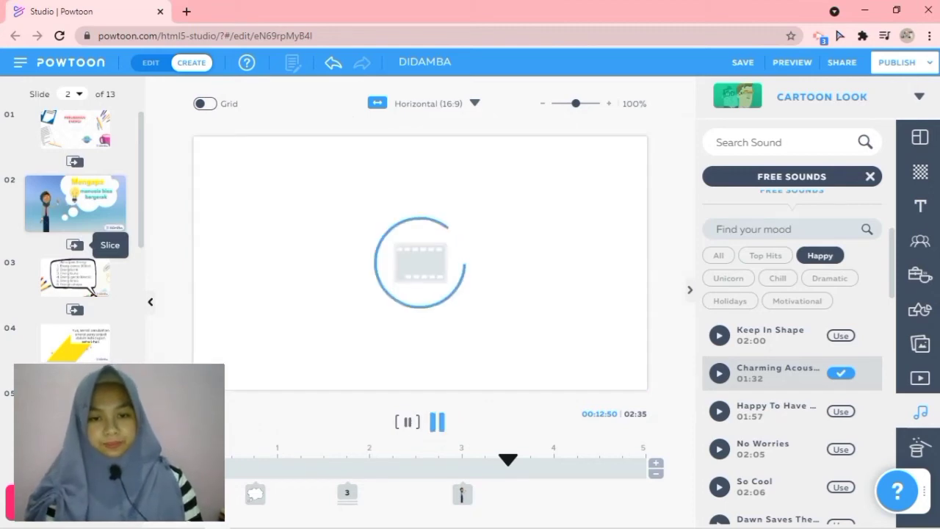
{"action": "key", "text": "XF86AudioRaiseVolume"}
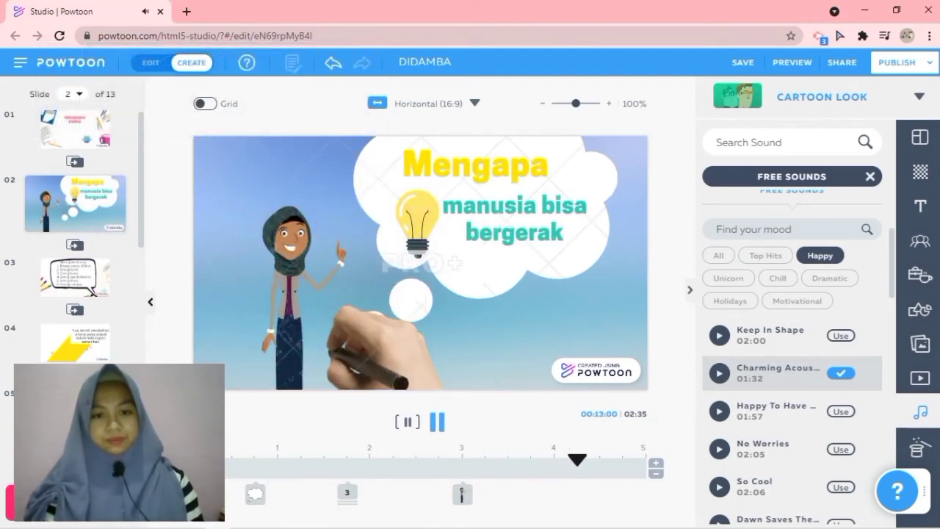
{"action": "key", "text": "space"}
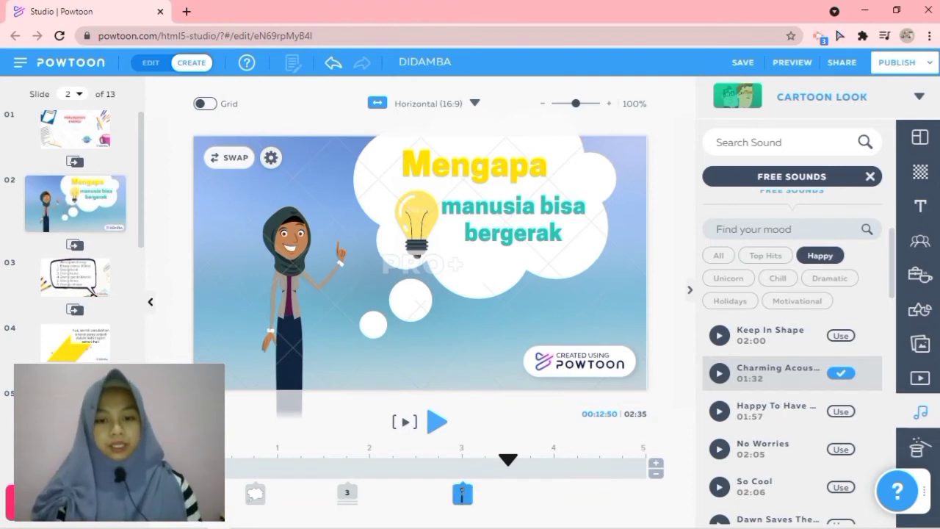
- Move the character's entrance on slide 2's timeline to about 0.5 seconds and the grouped title and lightbulb's entrance to about 1.5 seconds
{"action": "mouse_move", "coordinate": [463, 494]}
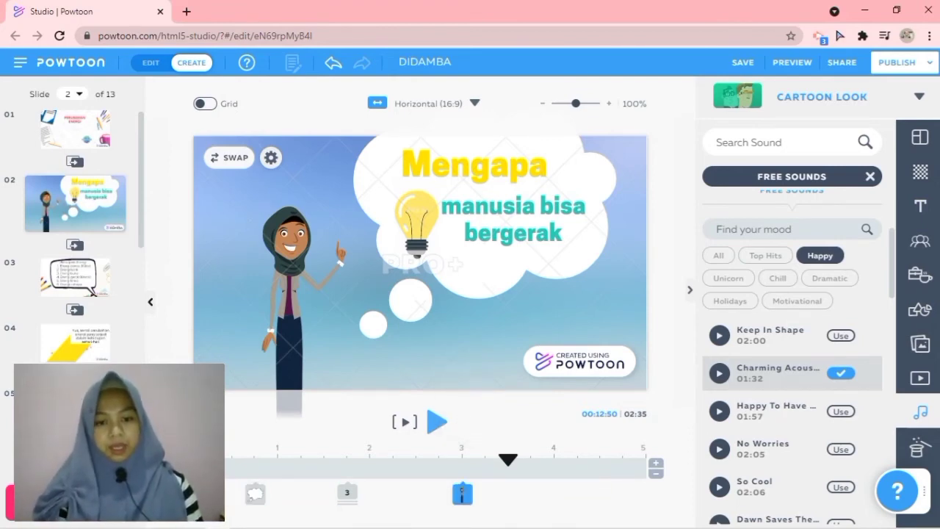
{"action": "mouse_move", "coordinate": [461, 495]}
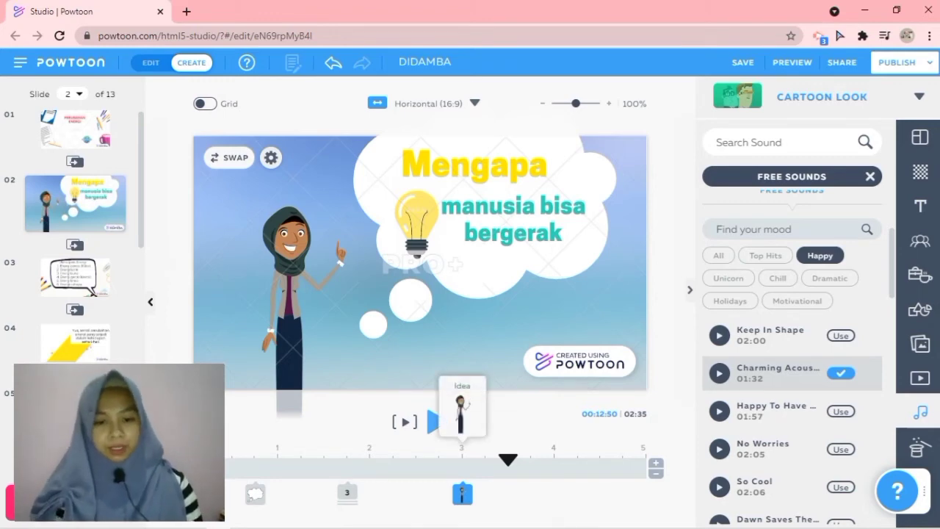
{"action": "left_click_drag", "start_coordinate": [461, 494], "coordinate": [233, 494]}
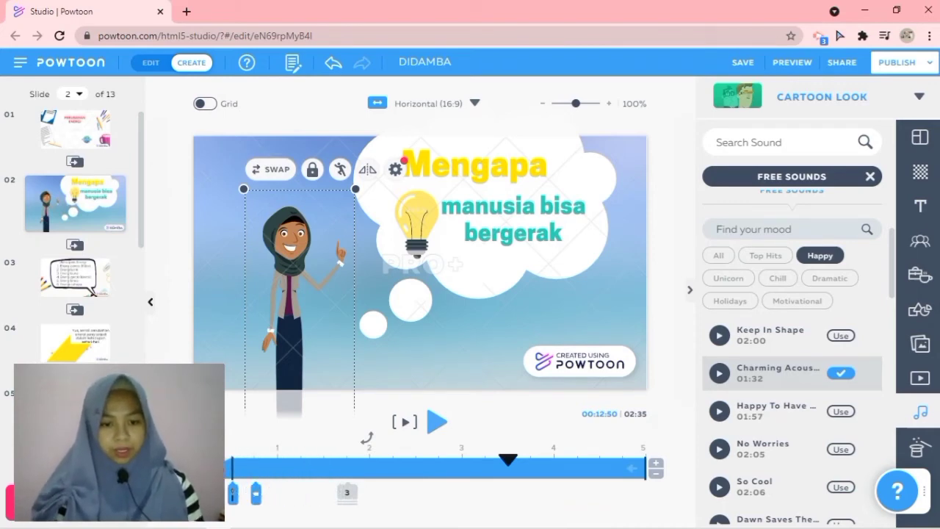
{"action": "left_click", "coordinate": [484, 279]}
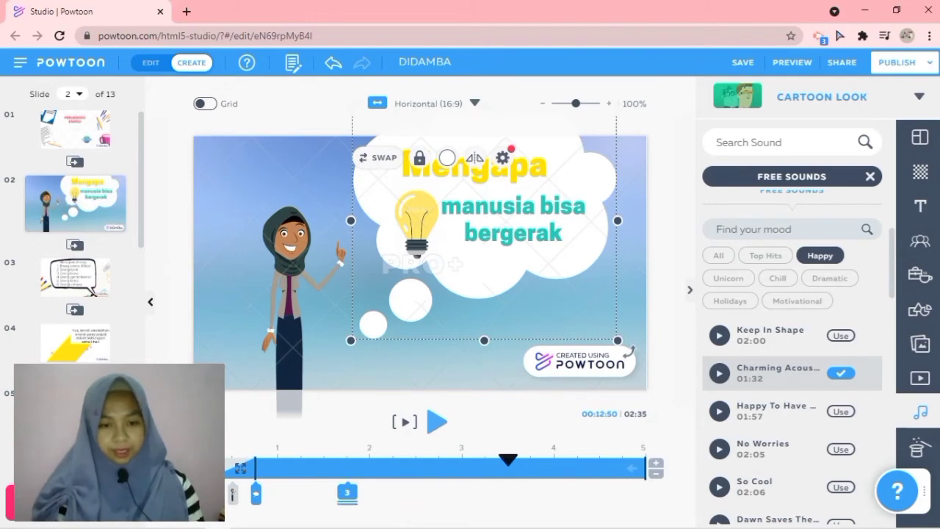
{"action": "left_click", "coordinate": [482, 203]}
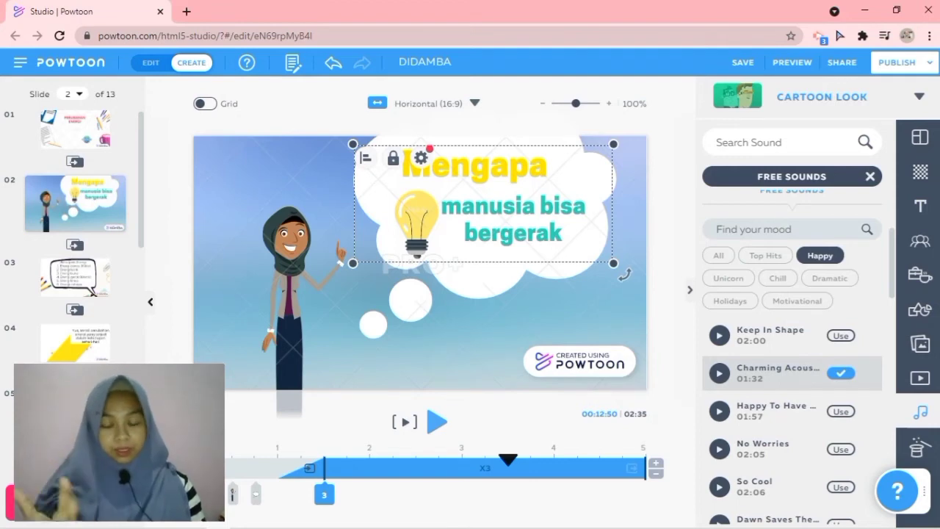
{"action": "key", "text": "Escape"}
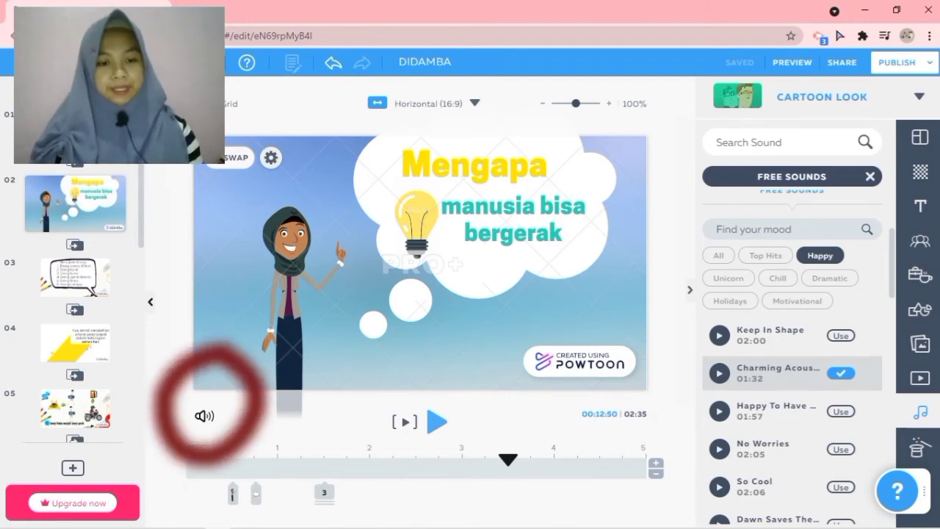
- Record a microphone voiceover about 4 seconds long for the current slide, slide 2
{"action": "left_click", "coordinate": [204, 416]}
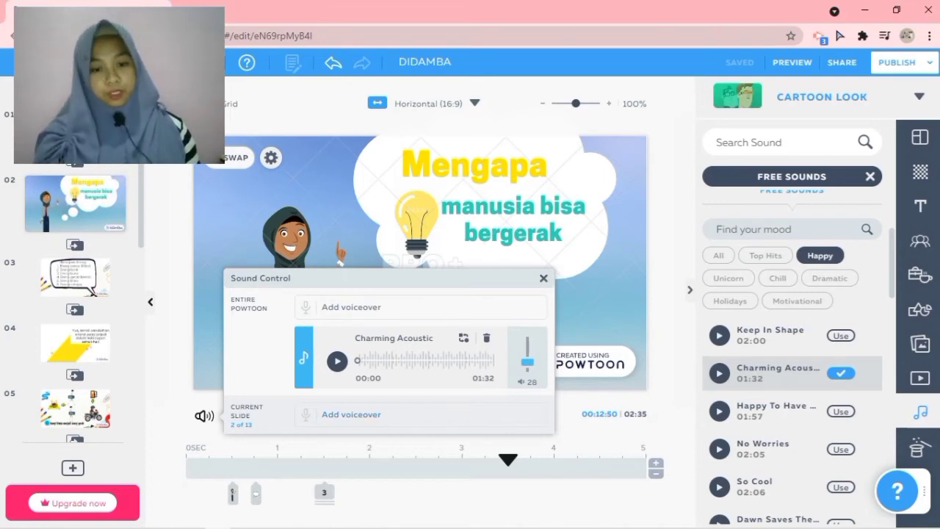
{"action": "left_click", "coordinate": [352, 415]}
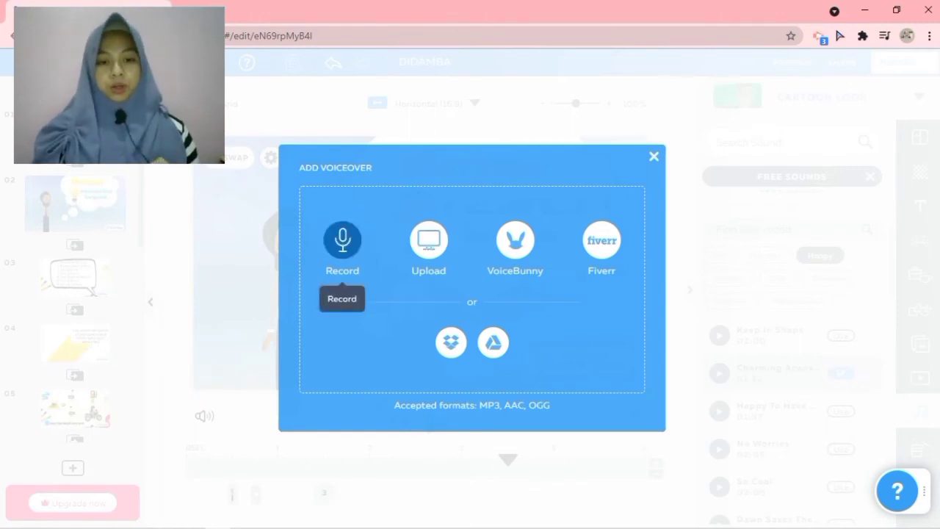
{"action": "left_click", "coordinate": [343, 239]}
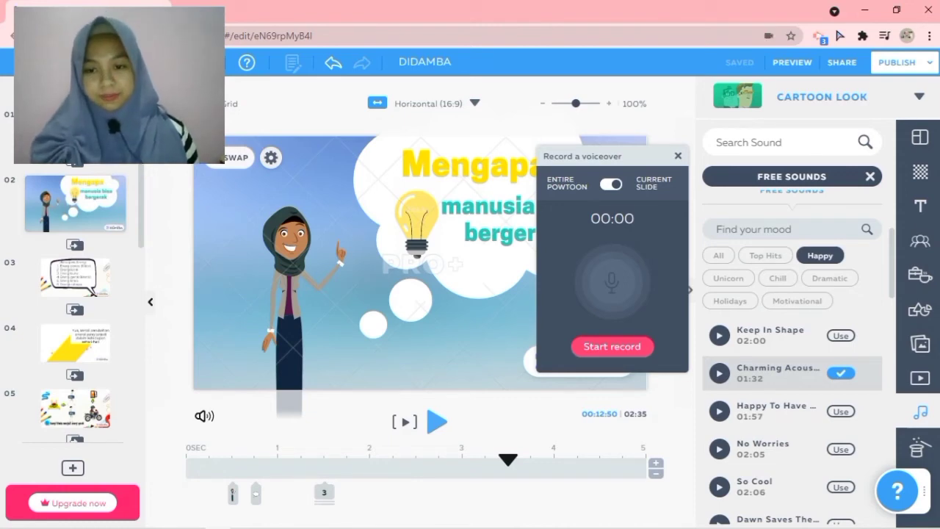
{"action": "left_click", "coordinate": [612, 346]}
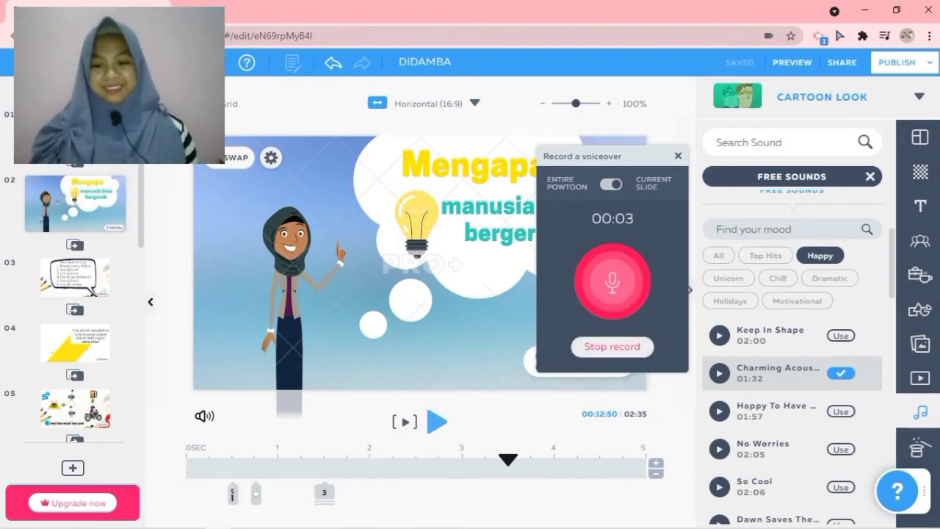
{"action": "left_click", "coordinate": [612, 346]}
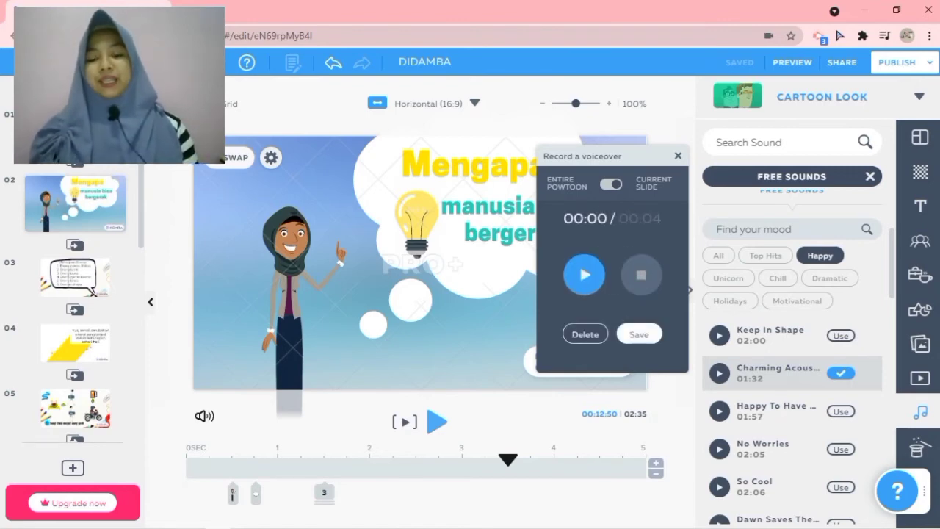
- Play back the recorded voiceover and save it under the name SLIDE 2
{"action": "left_click", "coordinate": [585, 274]}
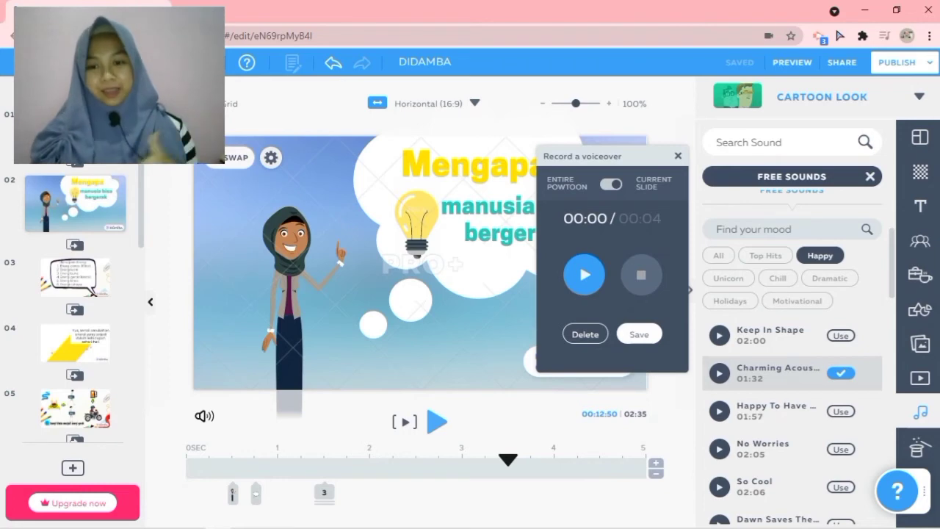
{"action": "left_click", "coordinate": [639, 334]}
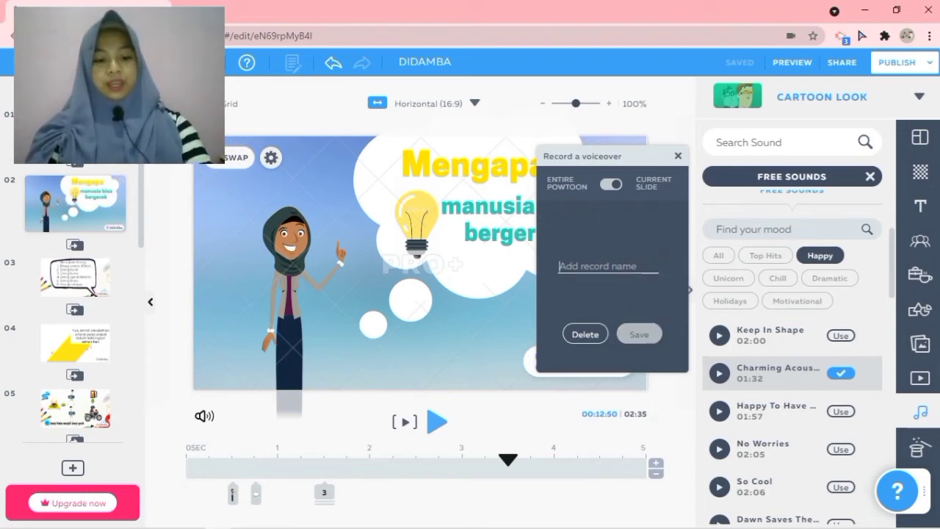
{"action": "type", "text": "SLIDE 2"}
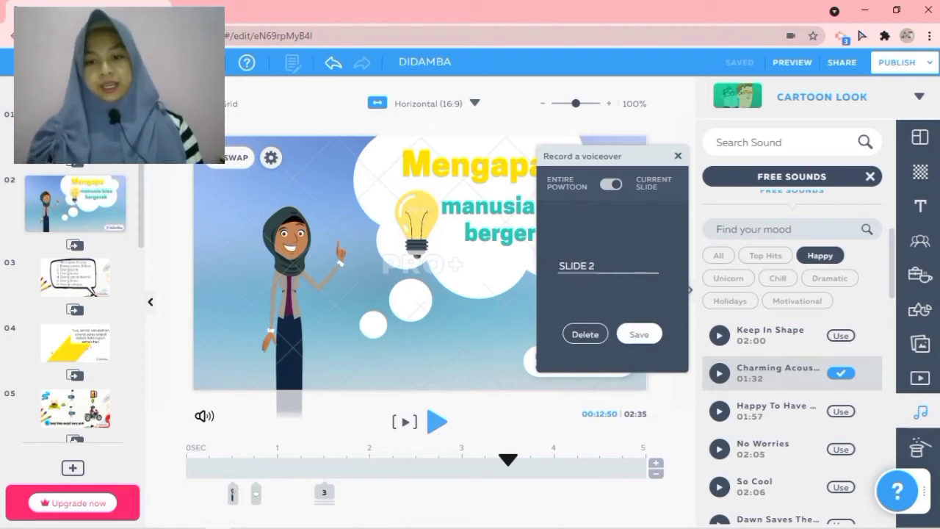
{"action": "key", "text": "Return"}
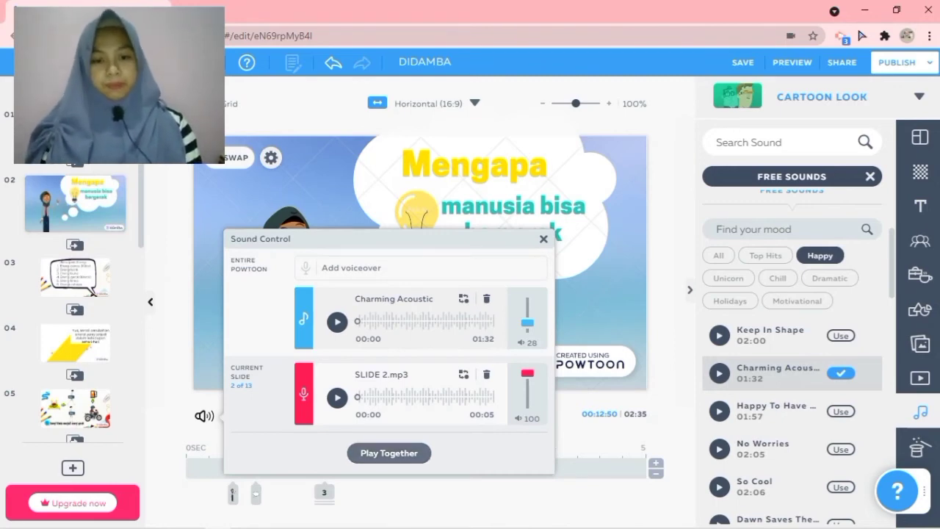
- Listen to the background music and the SLIDE 2 voiceover together, then preview the current slide
{"action": "left_click", "coordinate": [388, 453]}
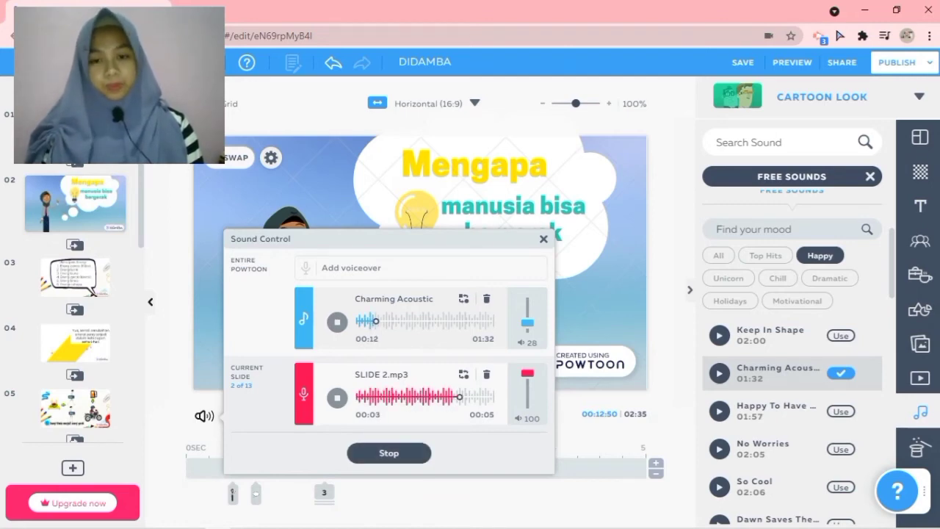
{"action": "left_click", "coordinate": [543, 239]}
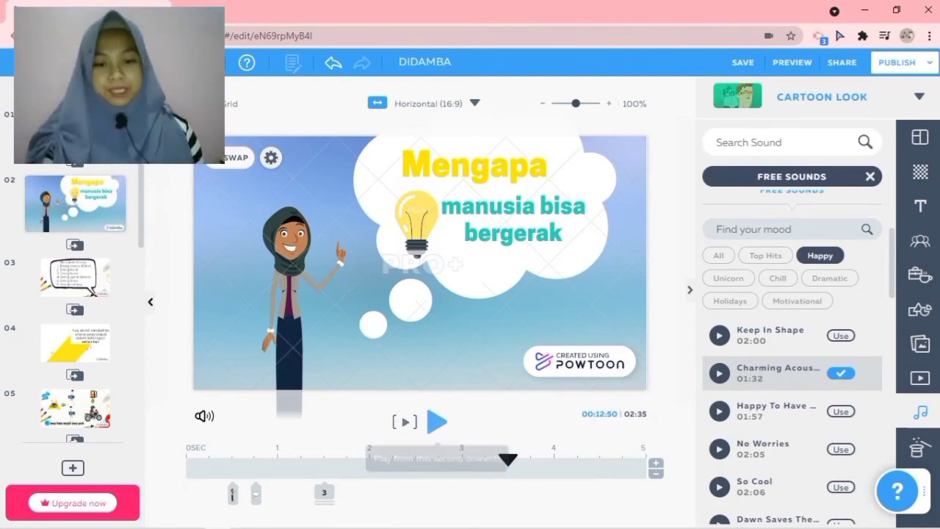
{"action": "left_click", "coordinate": [405, 422]}
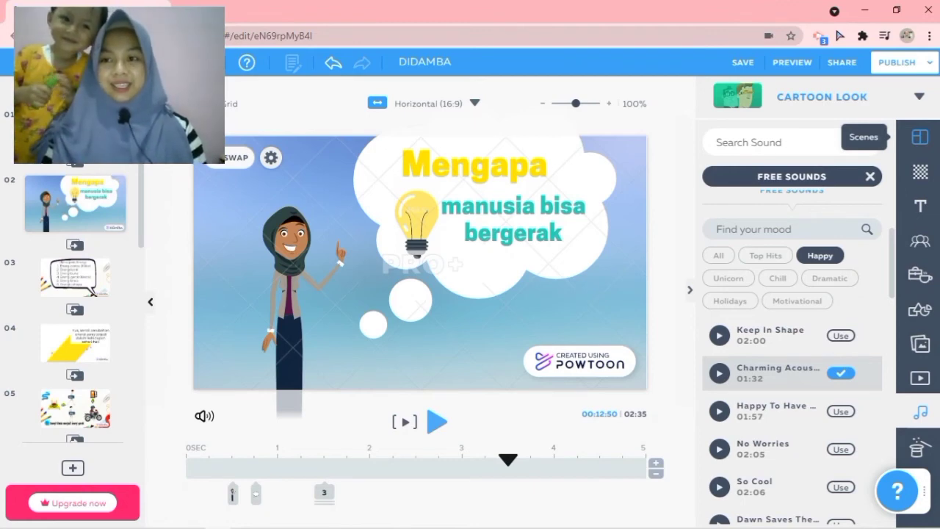
- Open the scene library and add a blank slide directly after slide 2
{"action": "left_click", "coordinate": [921, 136]}
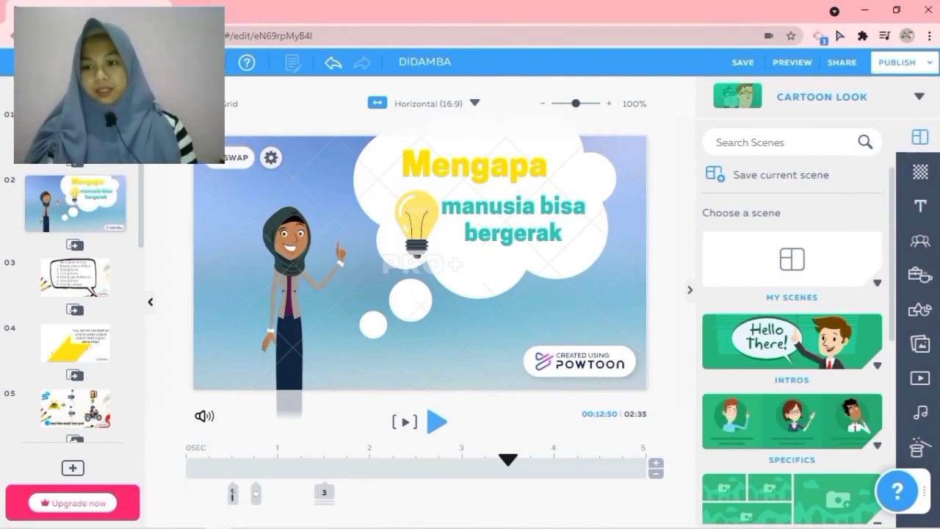
{"action": "scroll", "coordinate": [792, 346], "scroll_direction": "down", "scroll_amount": 2}
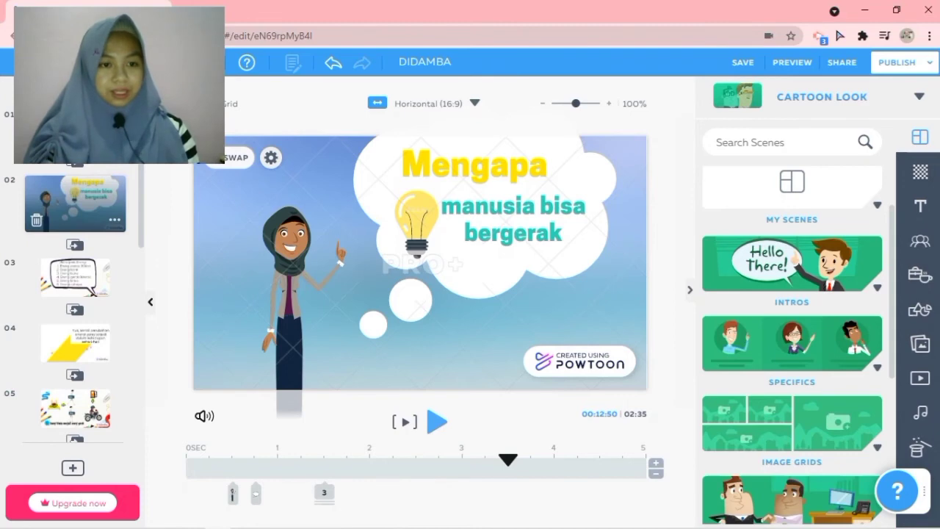
{"action": "left_click", "coordinate": [114, 220]}
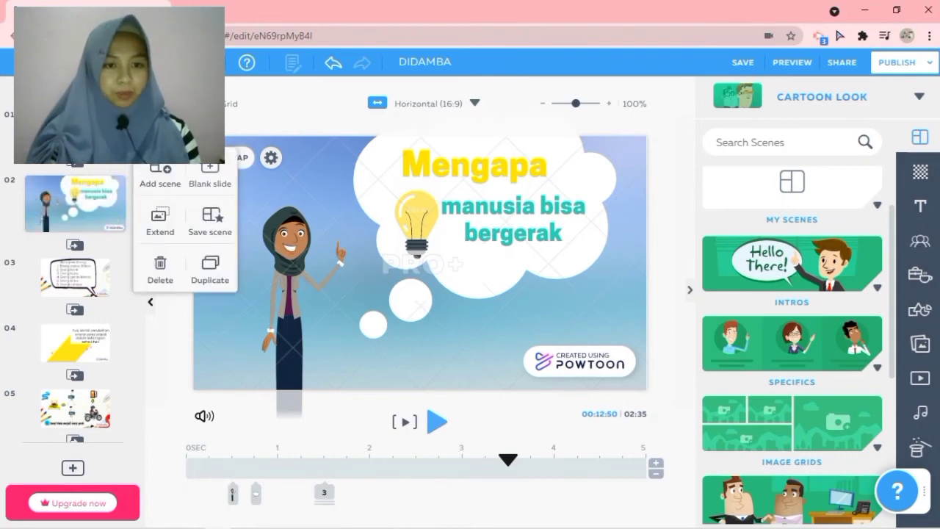
{"action": "left_click", "coordinate": [210, 175]}
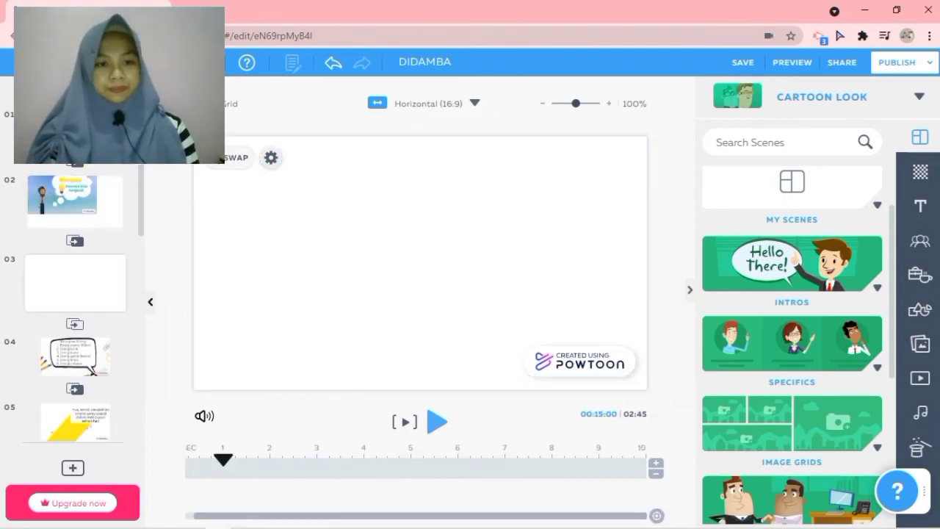
- Fill blank slide 3 with the ready-made Intros scene showing a woman presenting the Add Name title
{"action": "scroll", "coordinate": [792, 331], "scroll_direction": "down", "scroll_amount": 1}
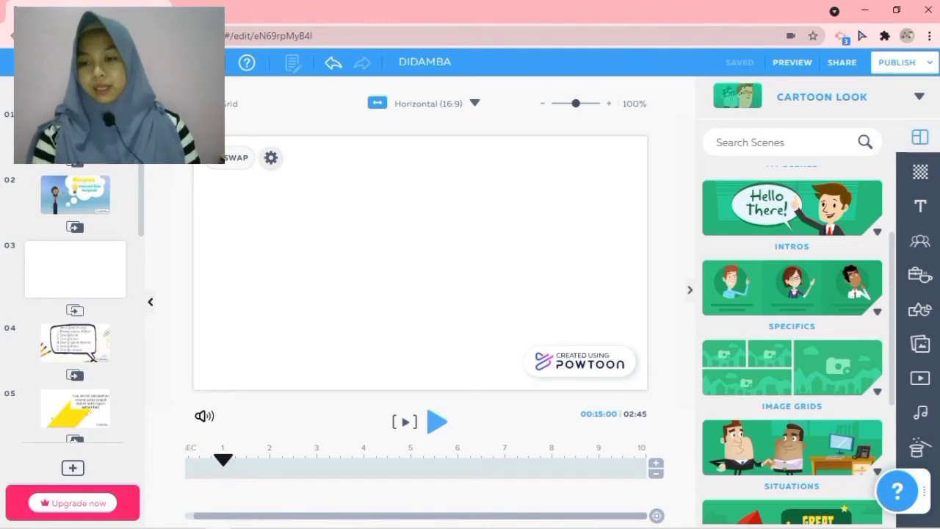
{"action": "scroll", "coordinate": [792, 345], "scroll_direction": "down", "scroll_amount": 3}
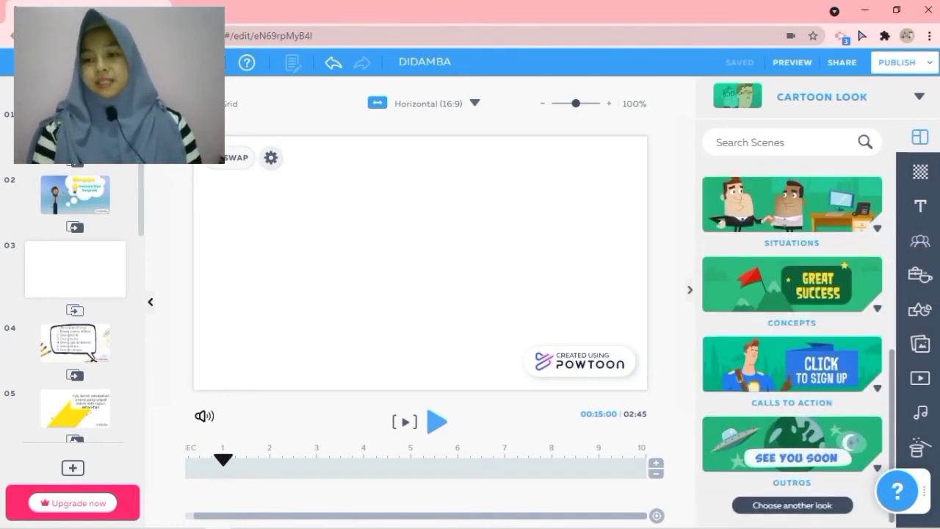
{"action": "scroll", "coordinate": [920, 274], "scroll_direction": "up", "scroll_amount": 3}
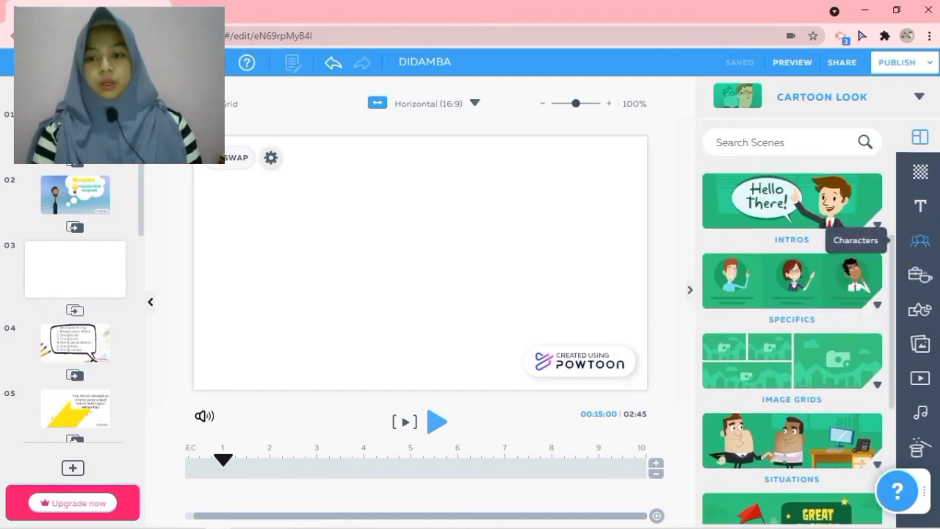
{"action": "scroll", "coordinate": [920, 275], "scroll_direction": "down", "scroll_amount": 3}
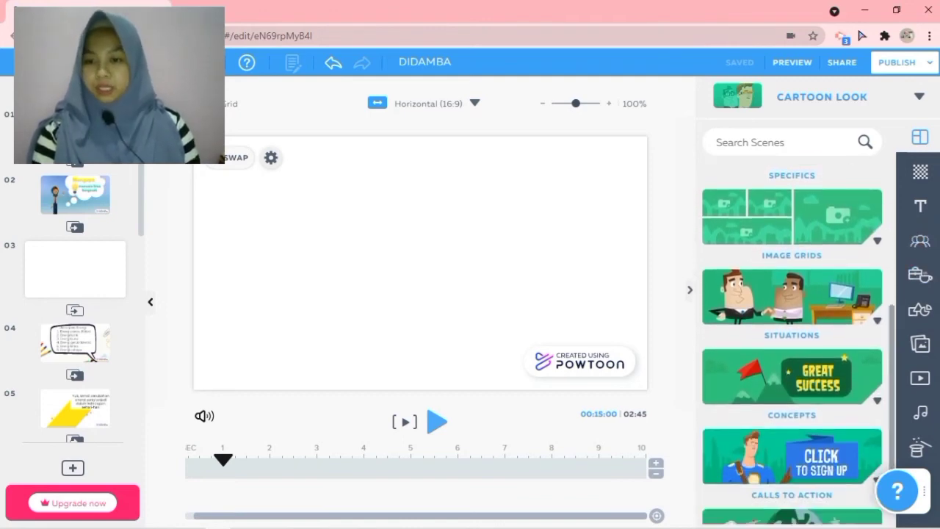
{"action": "scroll", "coordinate": [920, 274], "scroll_direction": "up", "scroll_amount": 4}
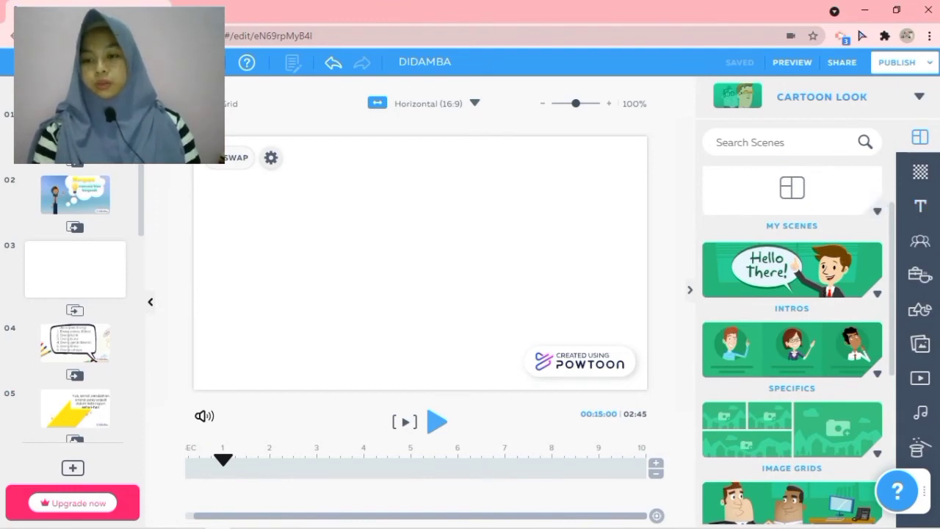
{"action": "left_click", "coordinate": [792, 270]}
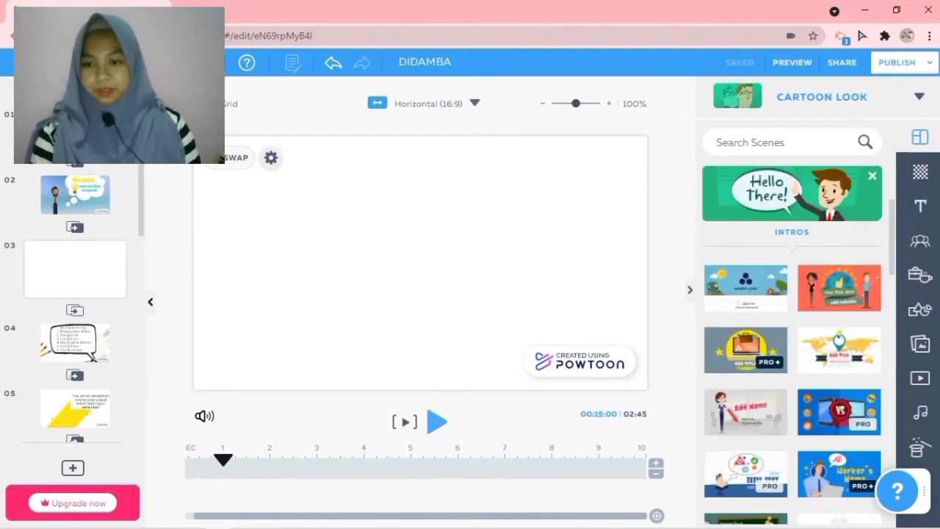
{"action": "scroll", "coordinate": [792, 353], "scroll_direction": "down", "scroll_amount": 10}
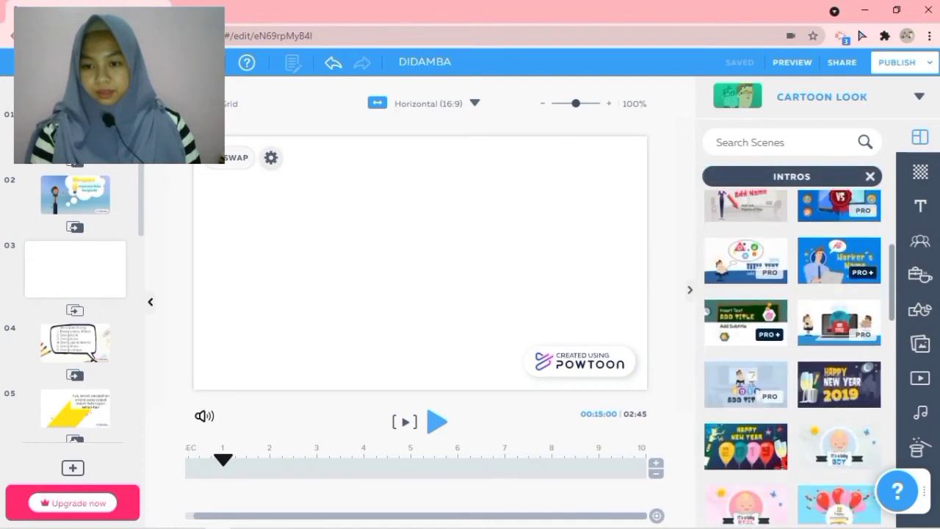
{"action": "scroll", "coordinate": [792, 353], "scroll_direction": "down", "scroll_amount": 5}
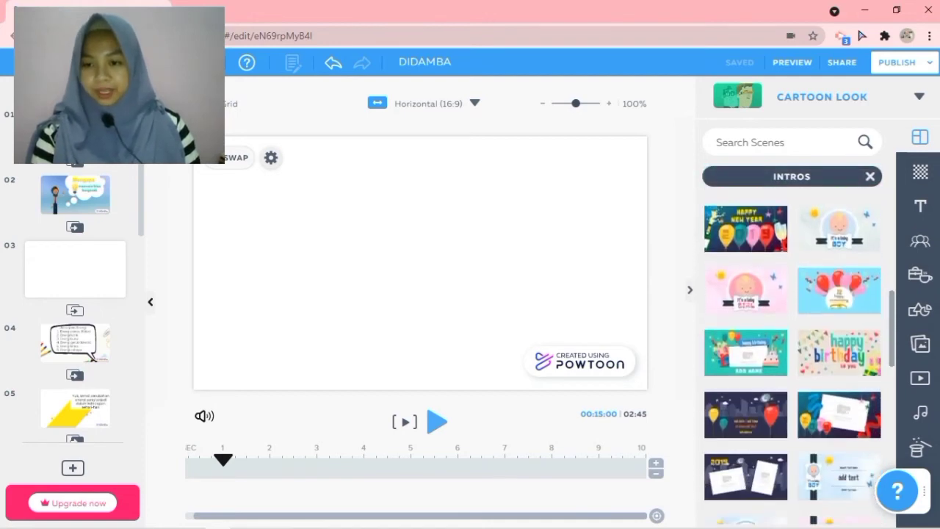
{"action": "scroll", "coordinate": [792, 352], "scroll_direction": "up", "scroll_amount": 10}
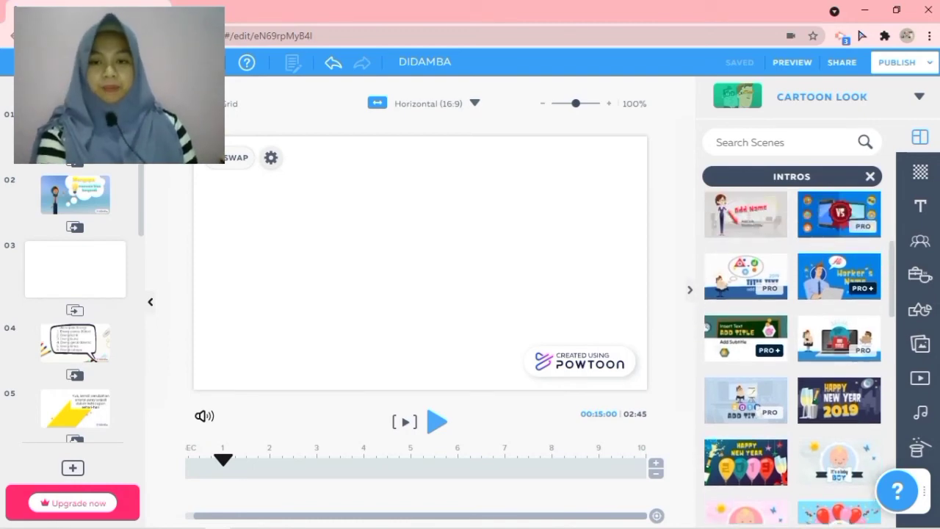
{"action": "left_click", "coordinate": [746, 214]}
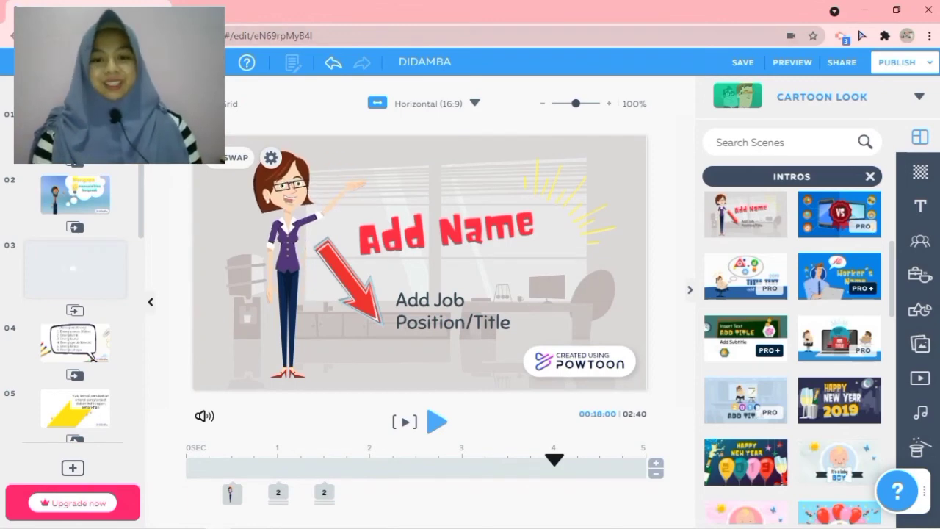
- Replace the Add Name title on slide 3 with the presenter's full name and widen its text box slightly
{"action": "left_click", "coordinate": [446, 232]}
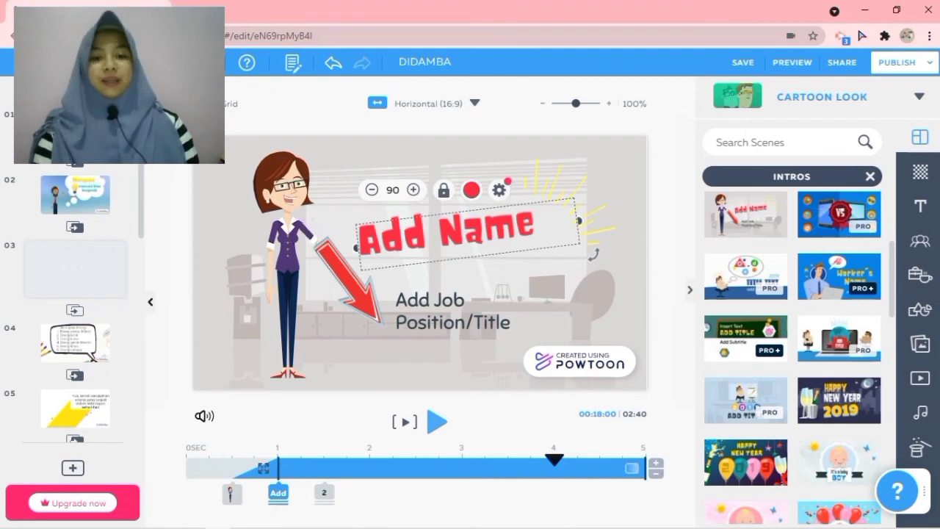
{"action": "left_click", "coordinate": [434, 236]}
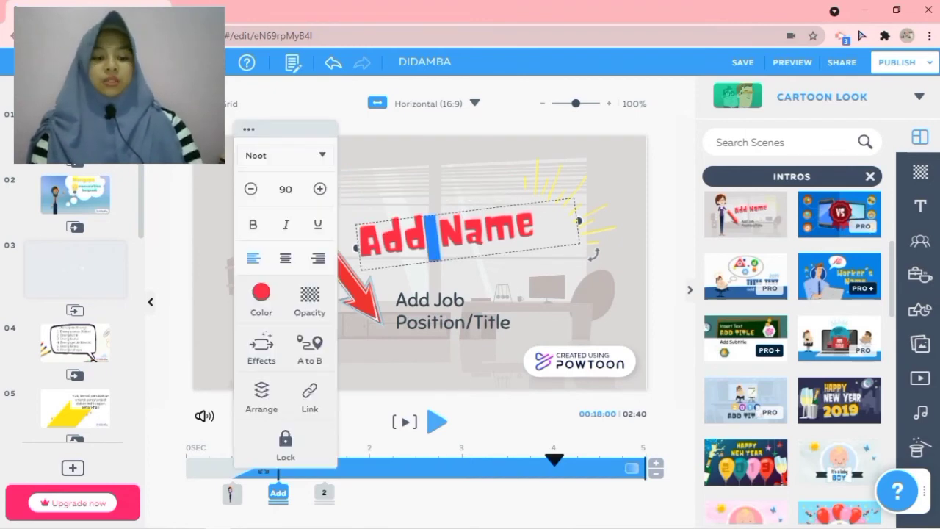
{"action": "key", "text": "ctrl+a"}
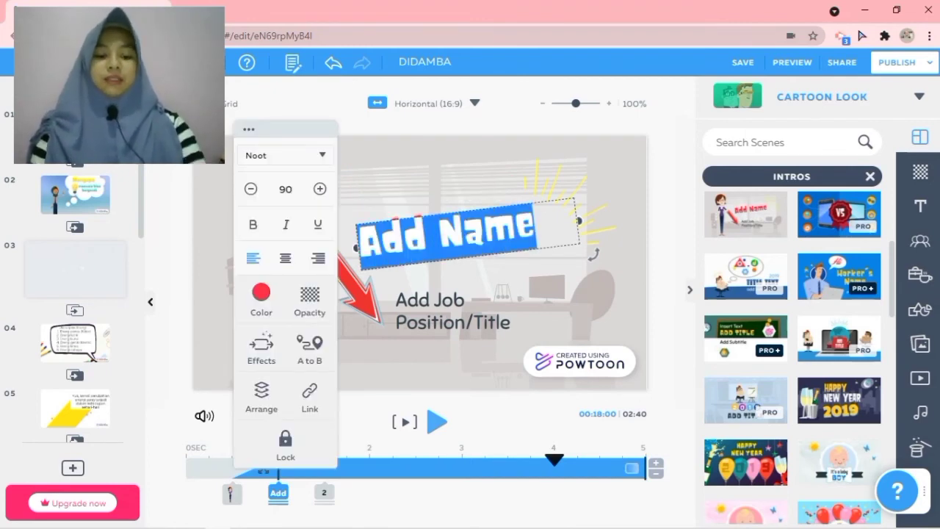
{"action": "key", "text": "BackSpace"}
{"action": "type", "text": "risa"}
{"action": "key", "text": "BackSpace"}
{"action": "key", "text": "BackSpace"}
{"action": "key", "text": "BackSpace"}
{"action": "key", "text": "BackSpace"}
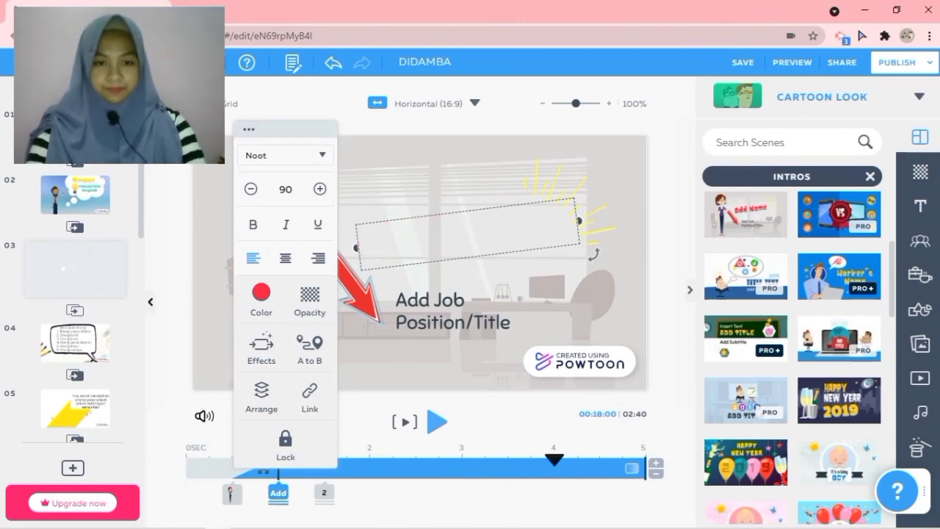
{"action": "type", "text": "Risa Nurl"}
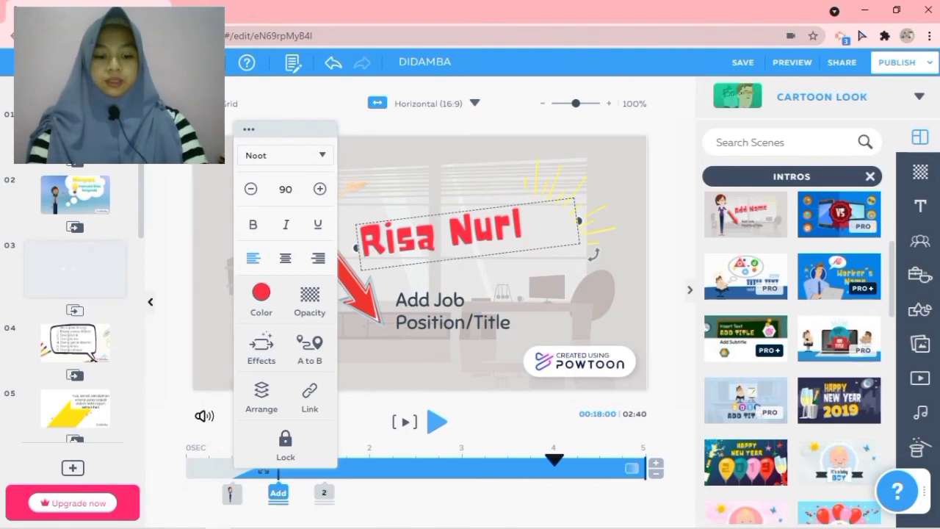
{"action": "type", "text": "atifa"}
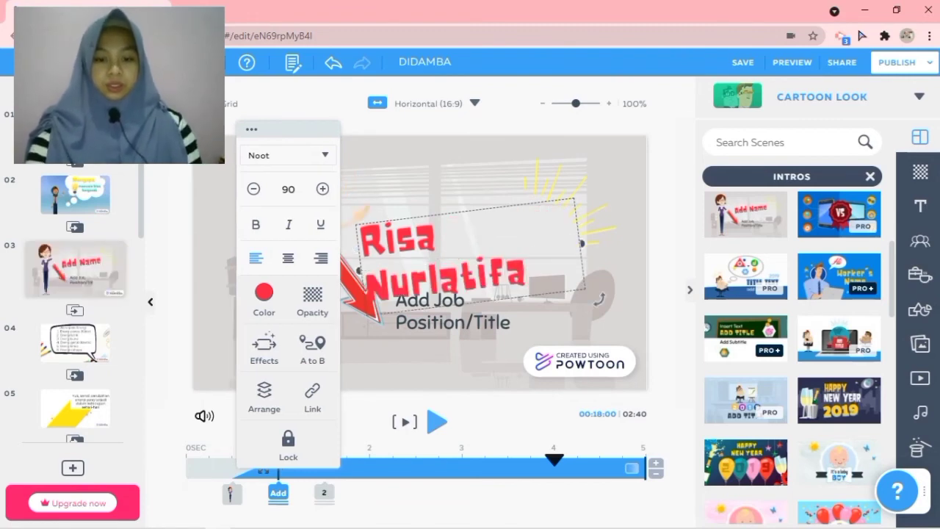
{"action": "type", "text": "h"}
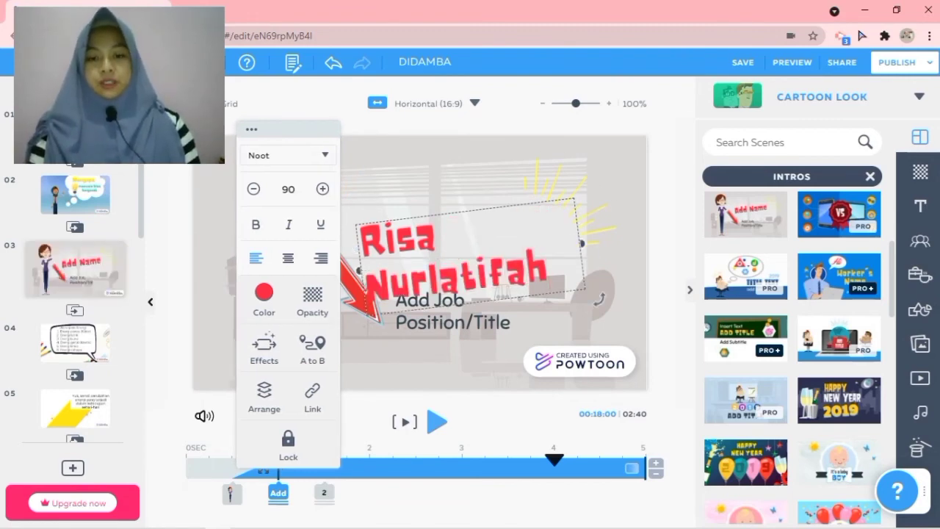
{"action": "left_click_drag", "start_coordinate": [582, 243], "coordinate": [605, 241]}
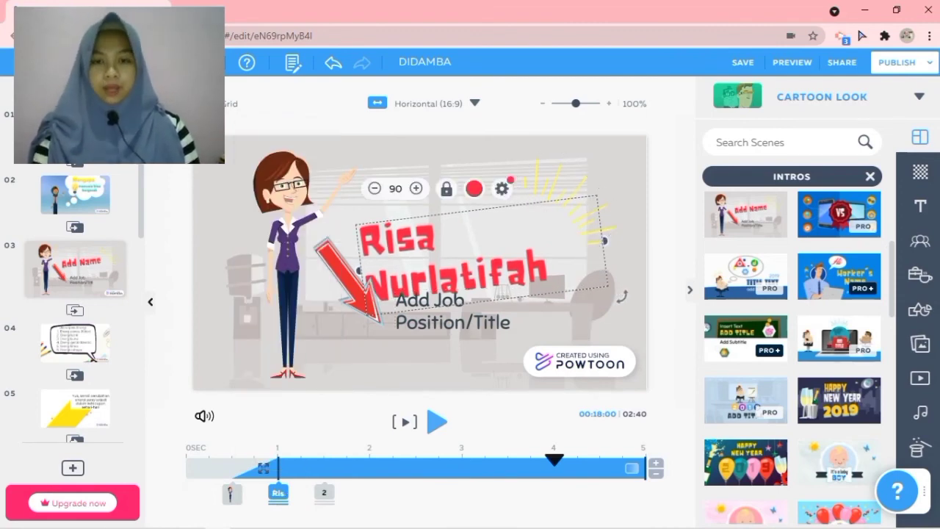
{"action": "left_click", "coordinate": [502, 188]}
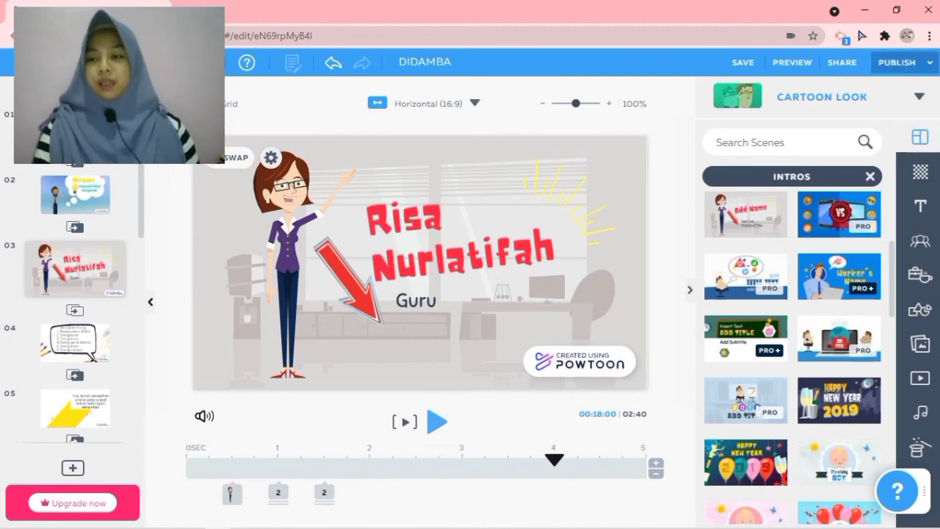
- Start publishing the video to YouTube with the authorized account and Public privacy, and continue to the upload details
{"action": "left_click", "coordinate": [897, 62]}
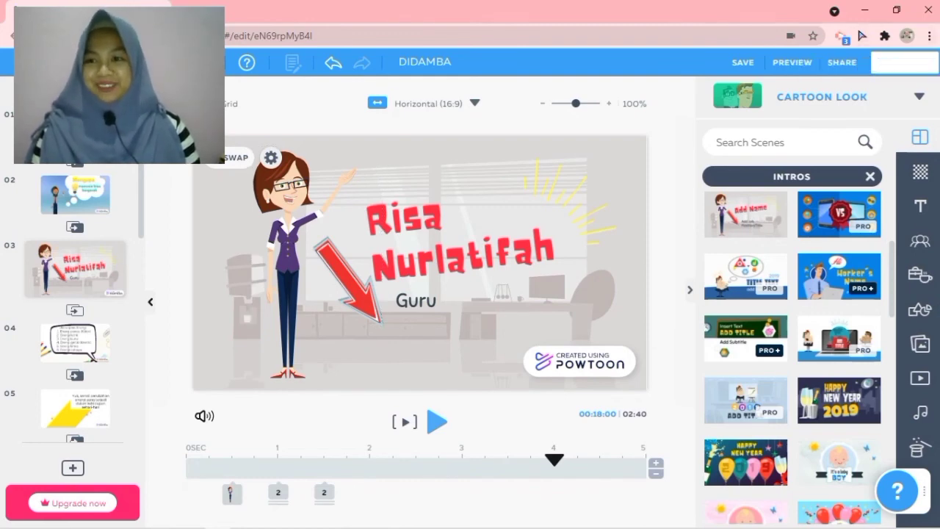
{"action": "left_click", "coordinate": [905, 63]}
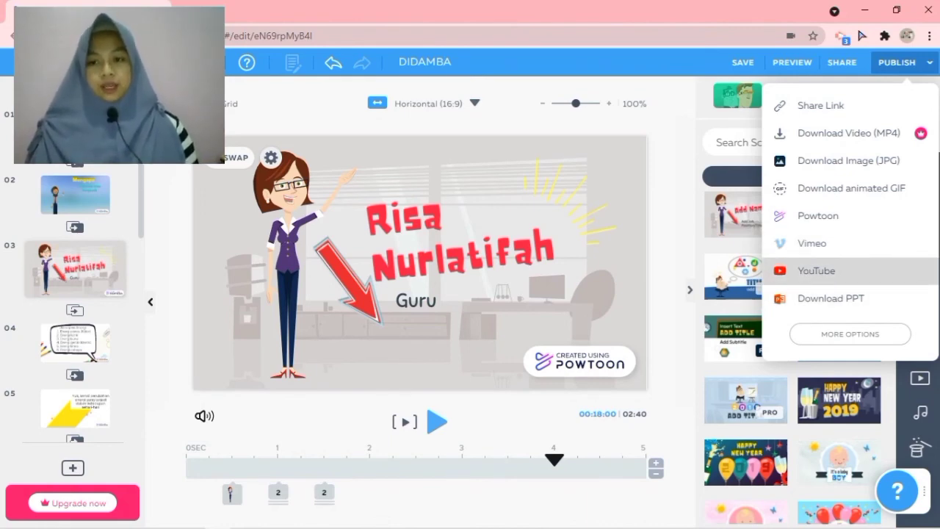
{"action": "left_click", "coordinate": [817, 270]}
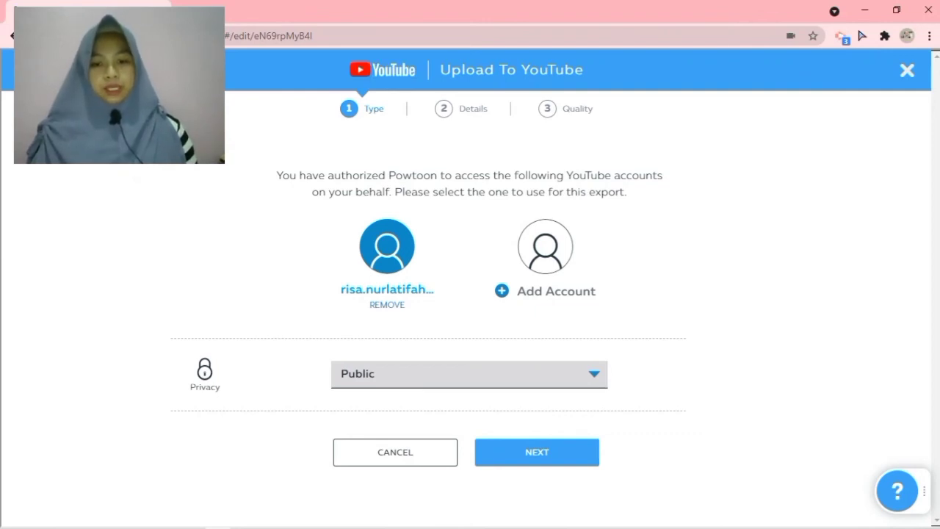
{"action": "left_click", "coordinate": [470, 373]}
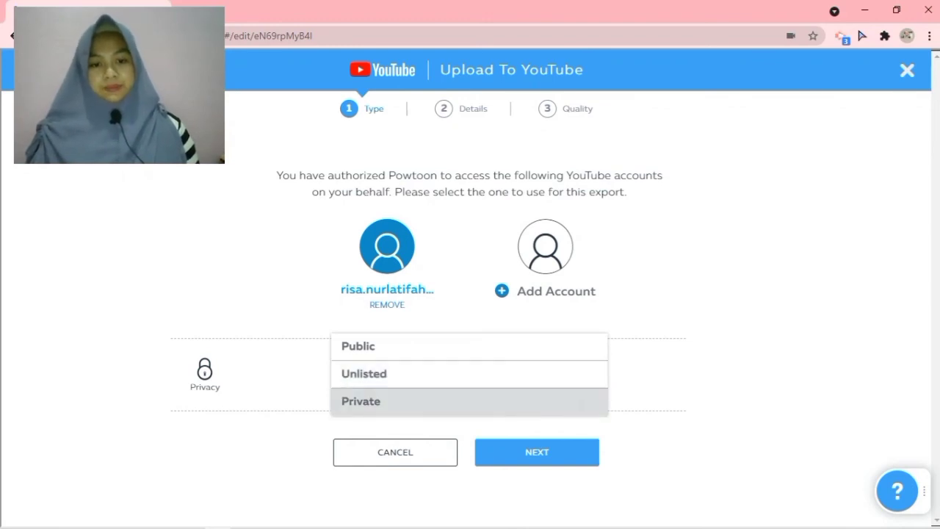
{"action": "left_click", "coordinate": [382, 346]}
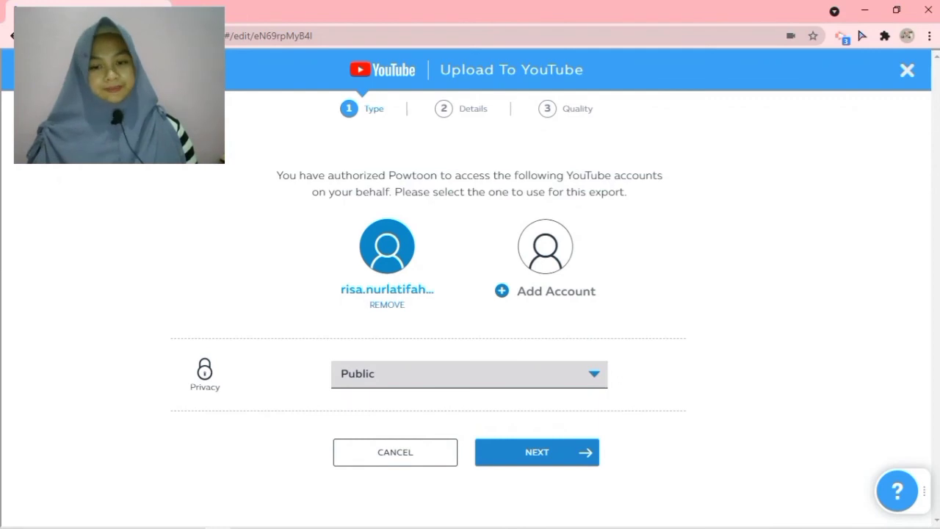
{"action": "left_click", "coordinate": [537, 451]}
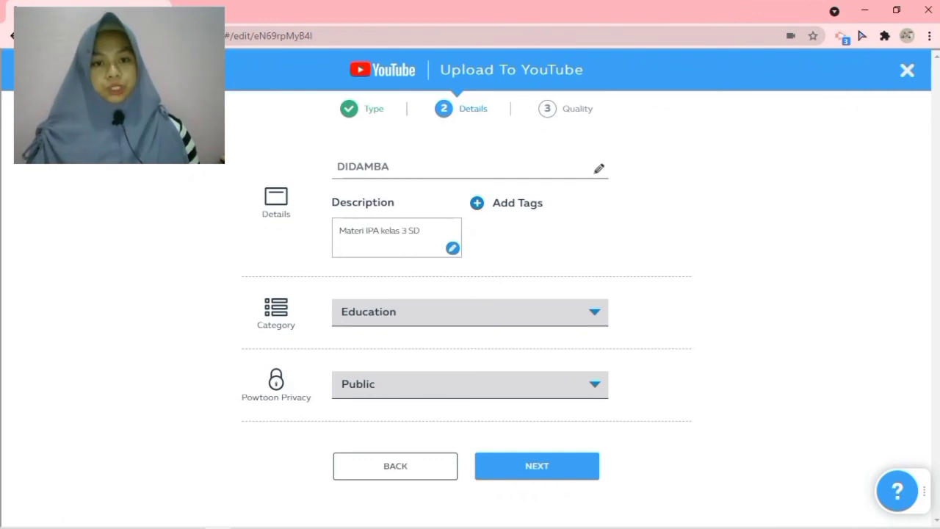
- Title the YouTube upload TUTORIAL POWTOON and upload it with watermarks in HD Quality 720p
{"action": "left_click", "coordinate": [367, 166]}
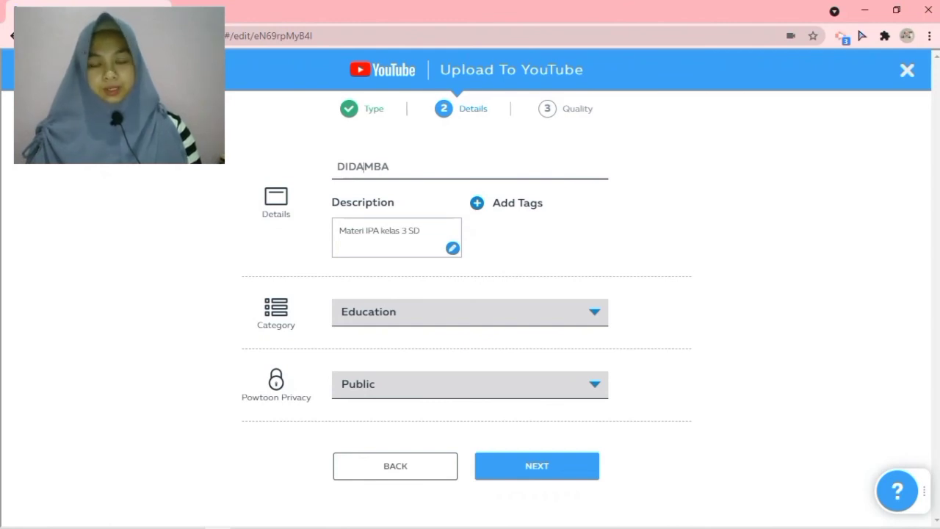
{"action": "double_click", "coordinate": [364, 167]}
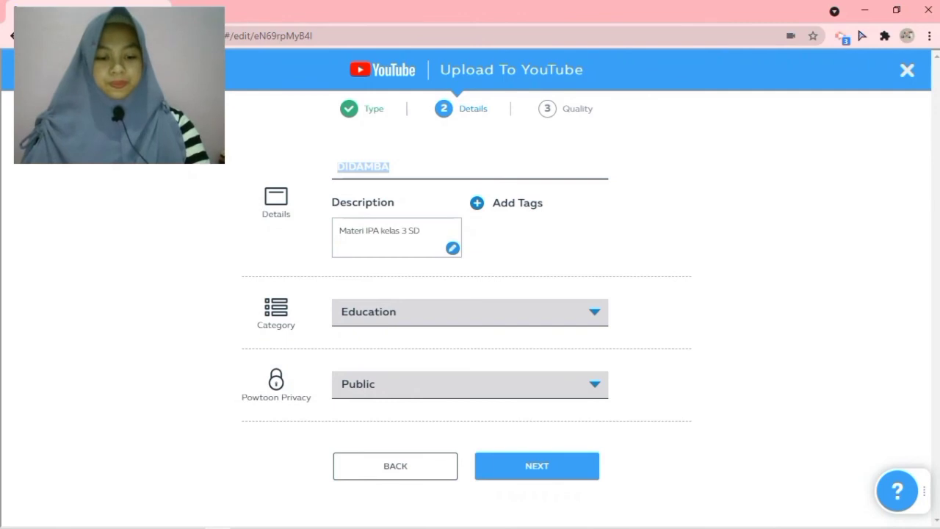
{"action": "type", "text": "TUT"}
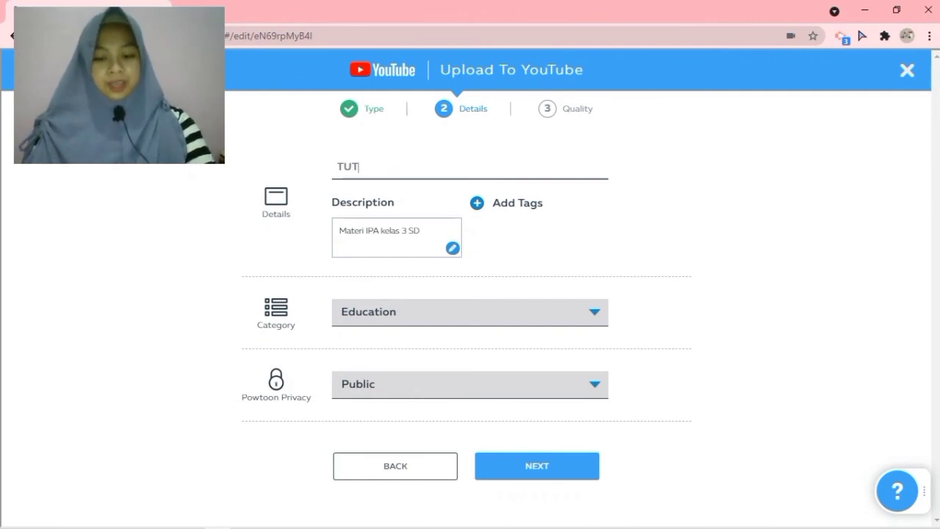
{"action": "type", "text": "ORIAL POW"}
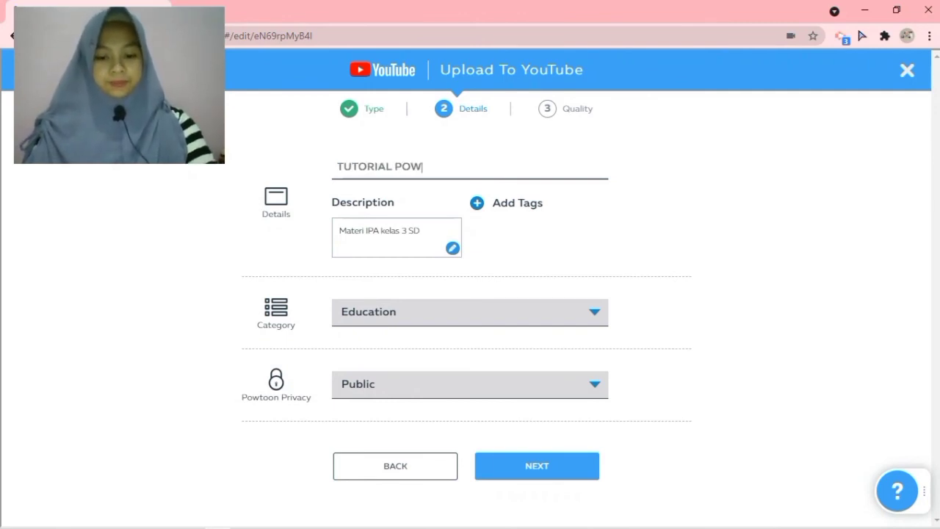
{"action": "type", "text": "TOON"}
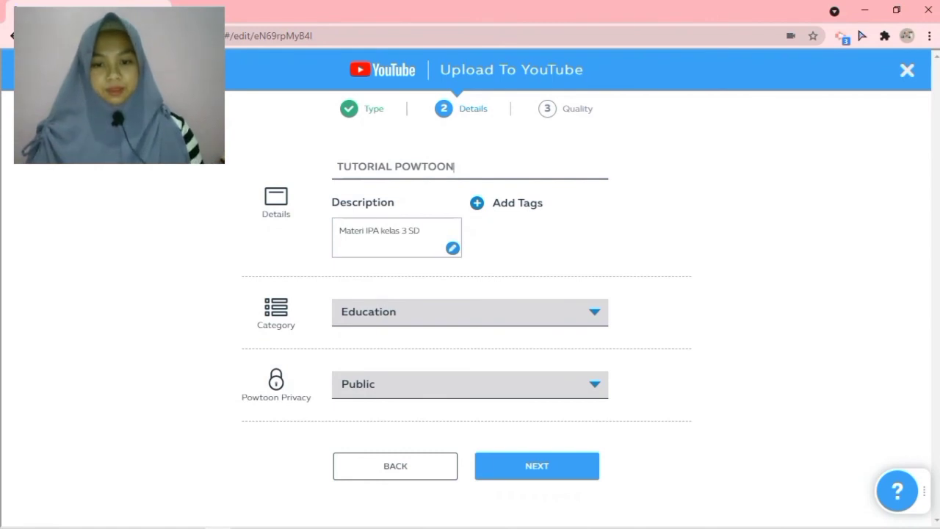
{"action": "left_click", "coordinate": [537, 466]}
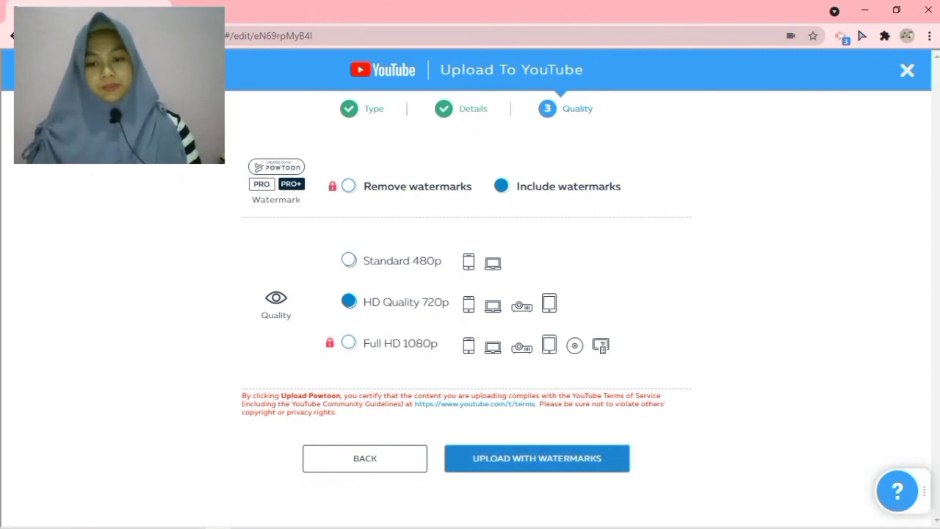
{"action": "left_click", "coordinate": [537, 459]}
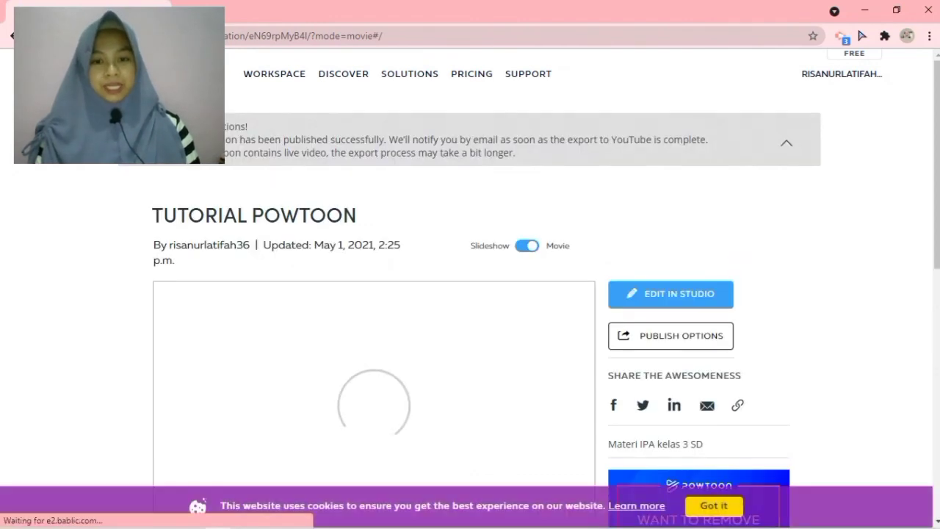
{"action": "scroll", "coordinate": [470, 294], "scroll_direction": "down", "scroll_amount": 1}
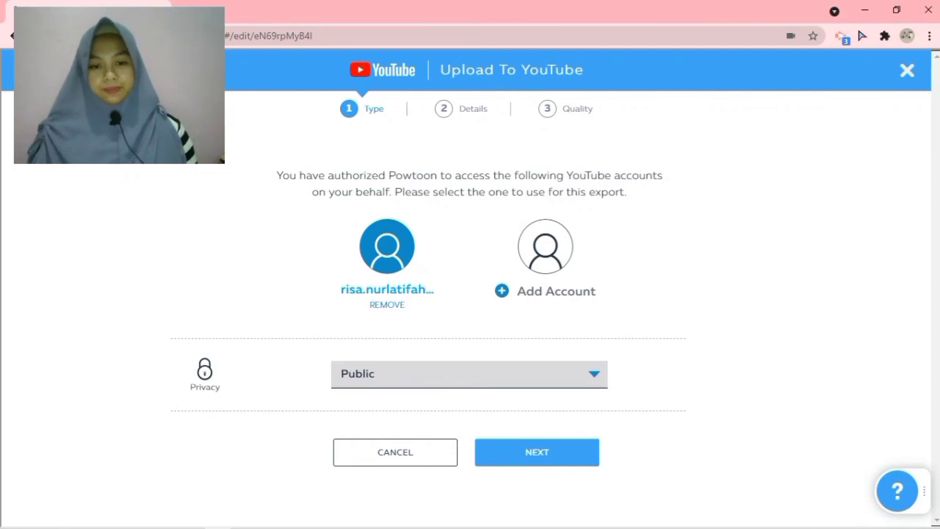
- Set the YouTube upload's privacy to Public and continue to the video details
{"action": "left_click", "coordinate": [470, 374]}
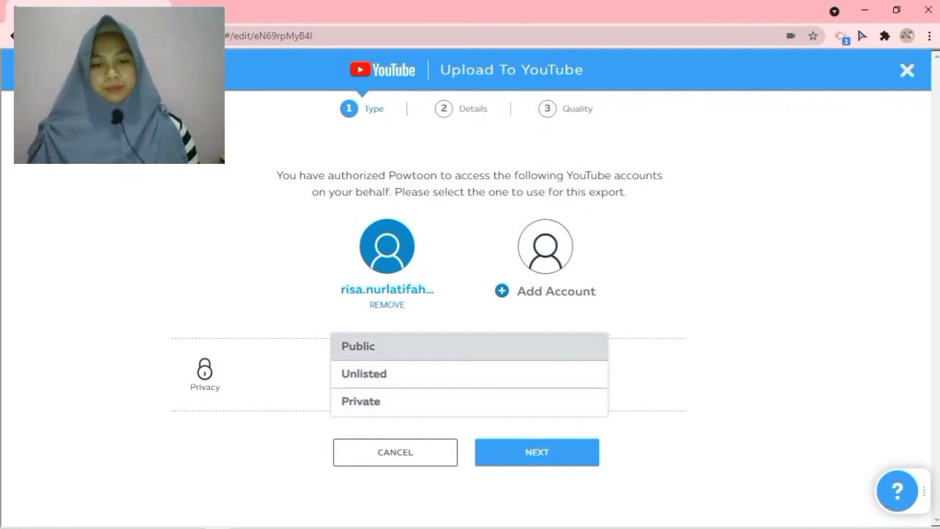
{"action": "left_click", "coordinate": [396, 347]}
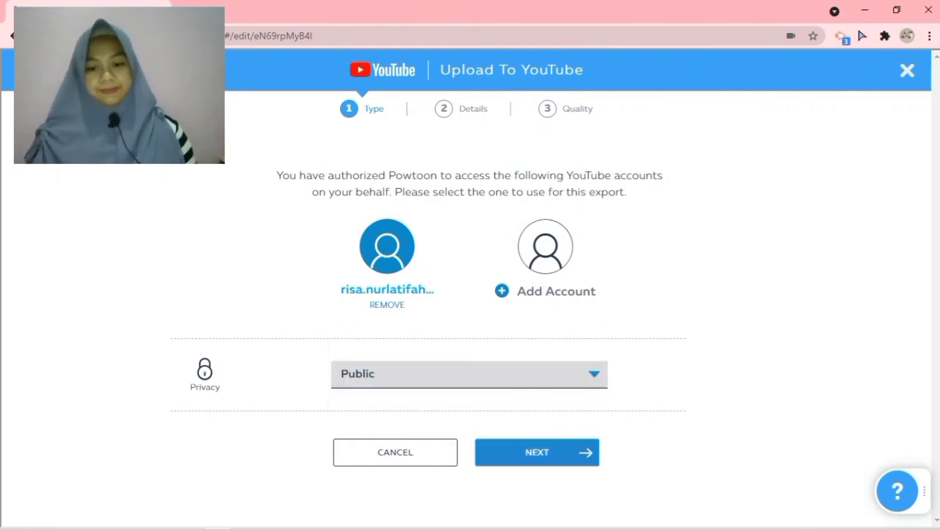
{"action": "left_click", "coordinate": [537, 451]}
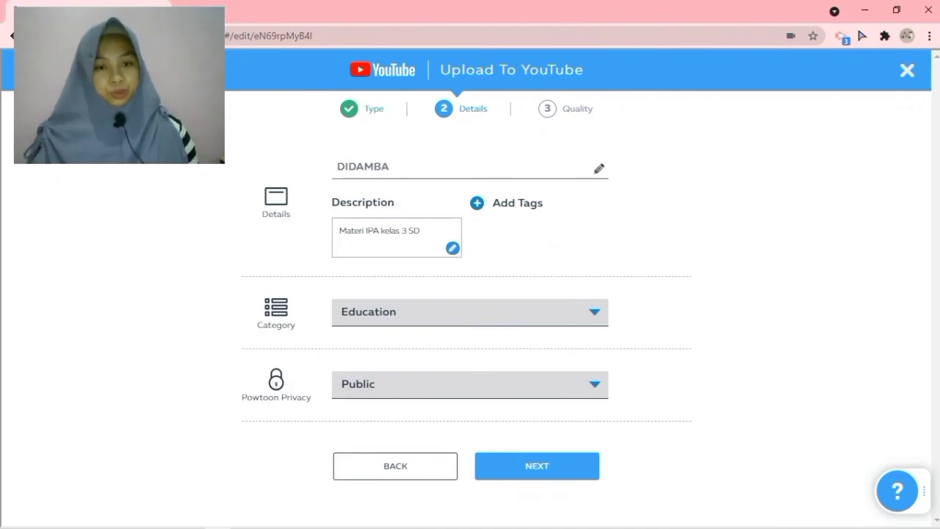
- Replace the upload's title with TUTORIAL POWTOON and publish the video to YouTube with watermarks in HD Quality 720p
{"action": "left_click", "coordinate": [365, 166]}
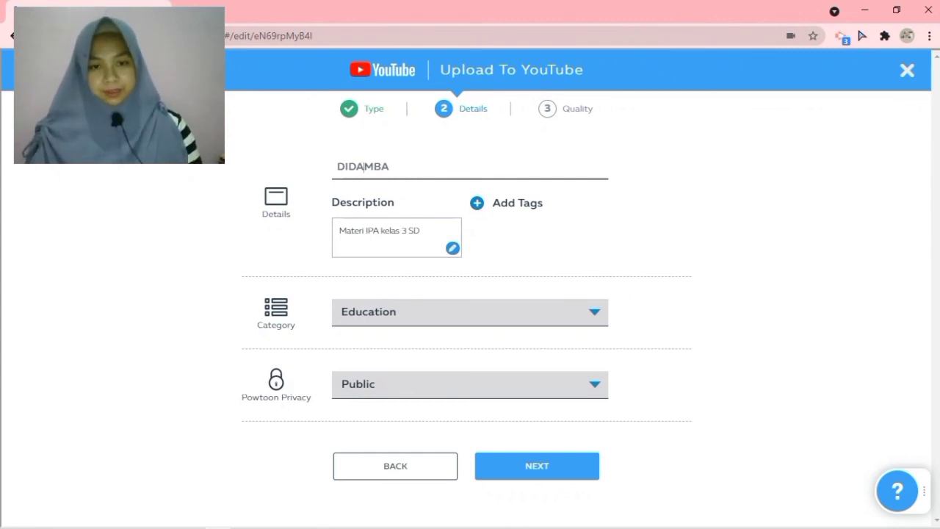
{"action": "key", "text": "ctrl+a"}
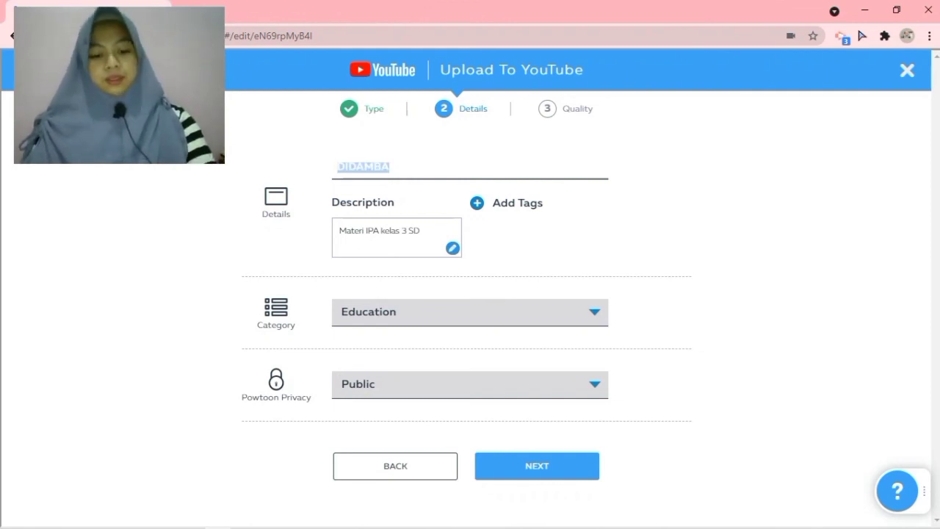
{"action": "type", "text": "TUTORIAL"}
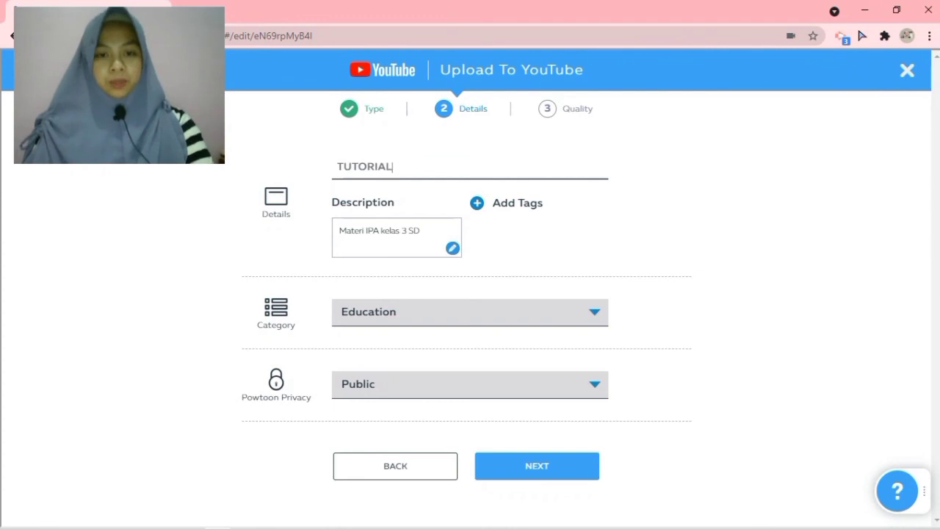
{"action": "type", "text": " POWTOON"}
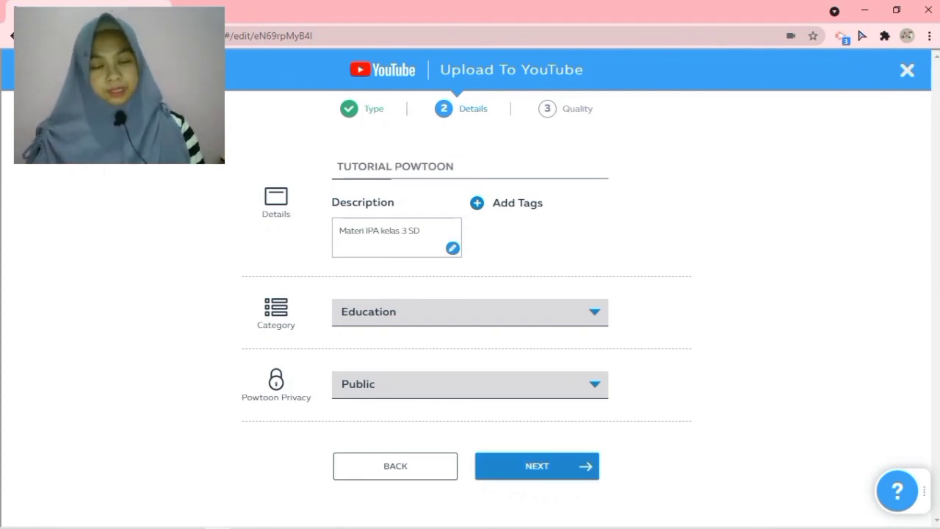
{"action": "left_click", "coordinate": [537, 466]}
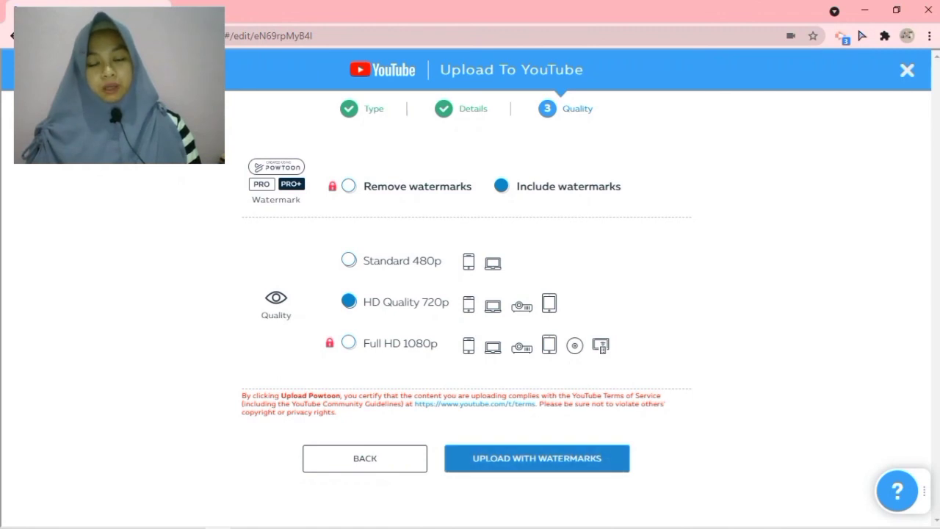
{"action": "left_click", "coordinate": [537, 458]}
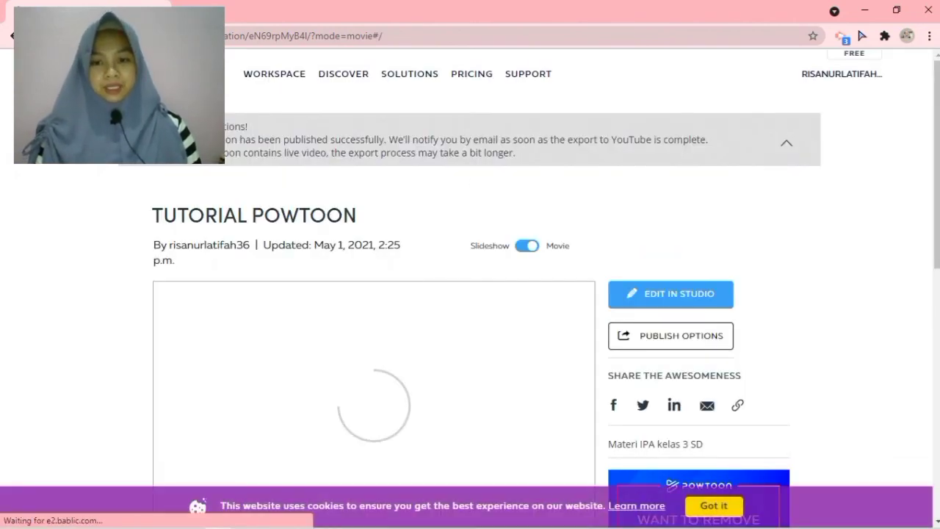
{"action": "scroll", "coordinate": [470, 294], "scroll_direction": "down", "scroll_amount": 1}
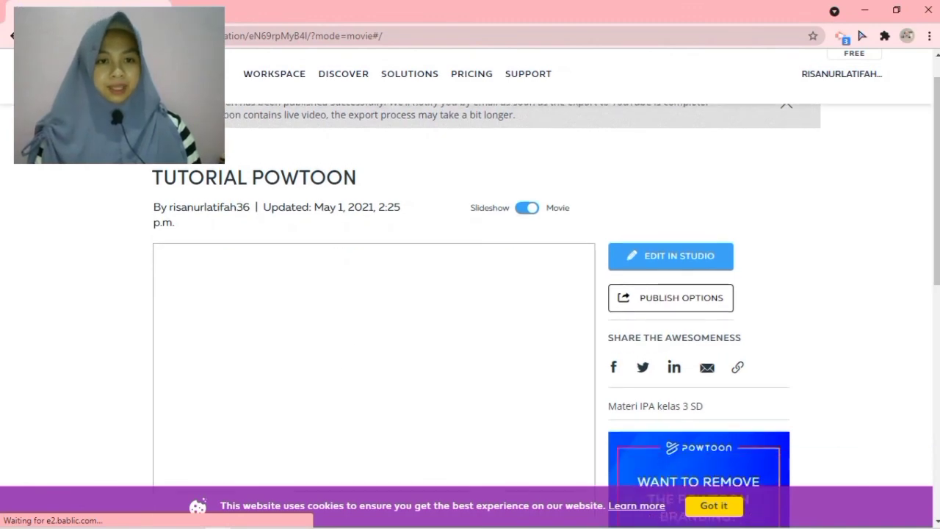